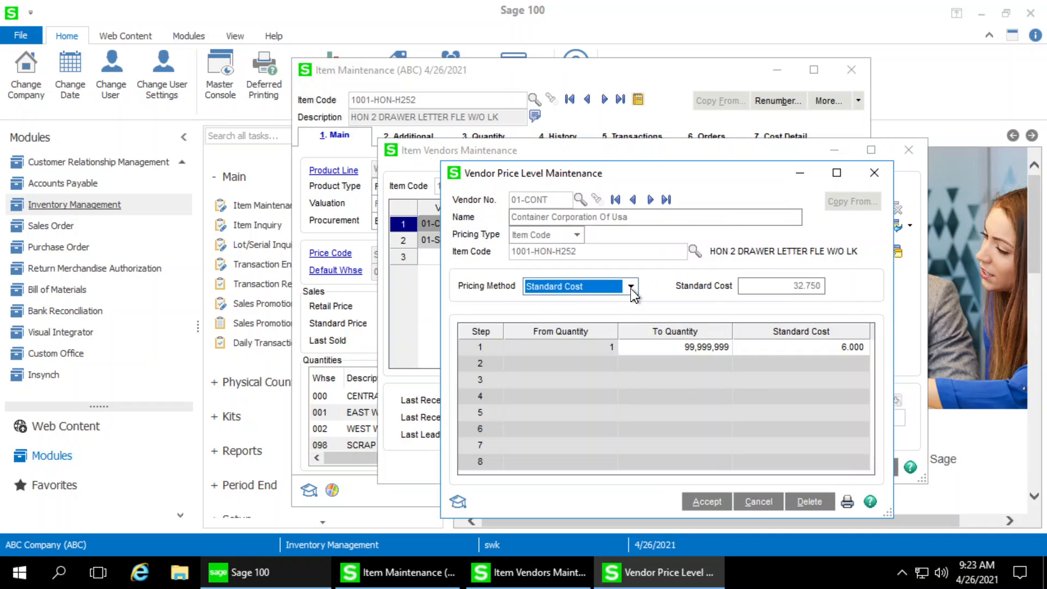
Check the step 1 standard cost, and close the Vendor Price Level, Item Vendors and Item Maintenance windows
left_click(829, 350)
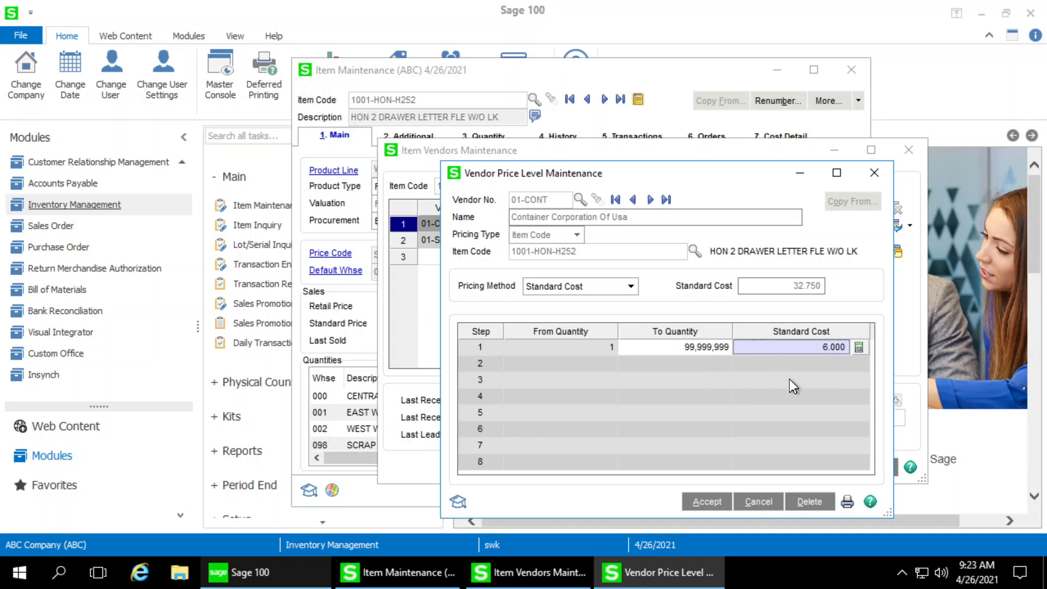
left_click(874, 173)
left_click(909, 150)
left_click(851, 70)
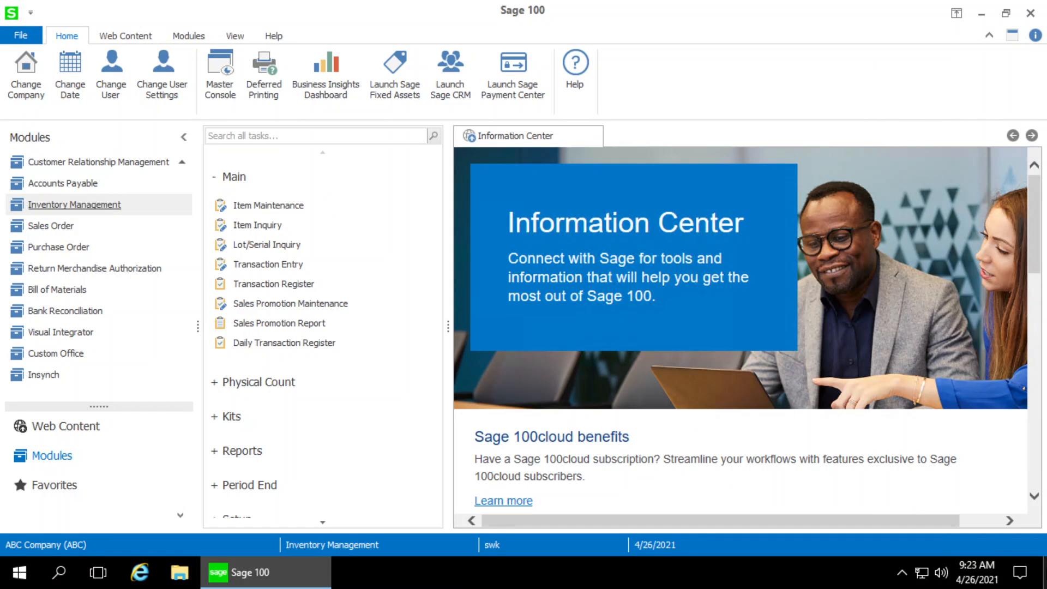
Open the CONT Price List-2021 workbook from the desktop in Excel and examine its vendor number and cost columns
left_click(982, 14)
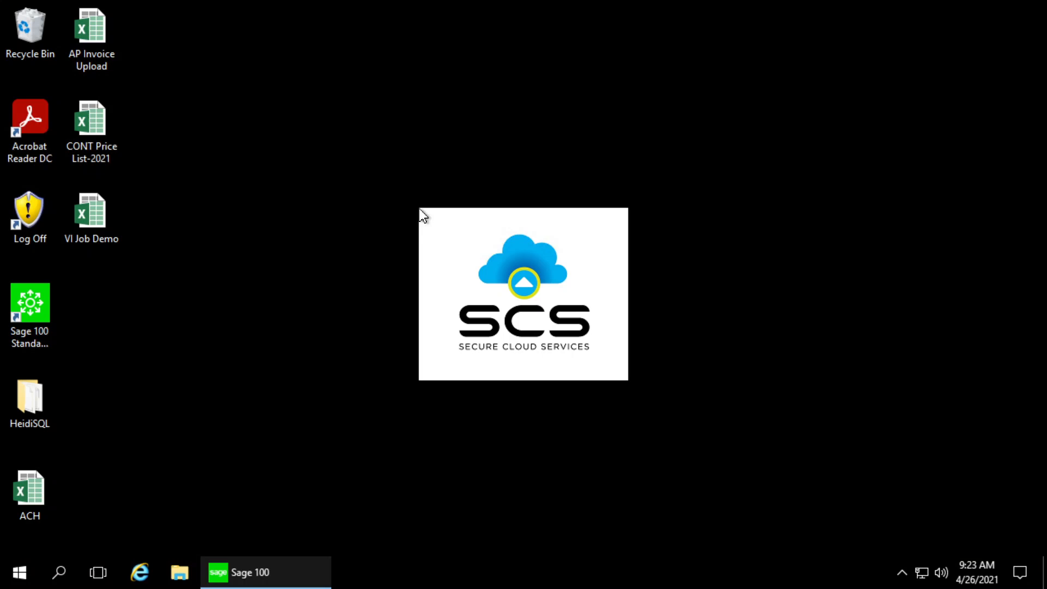
double_click(97, 115)
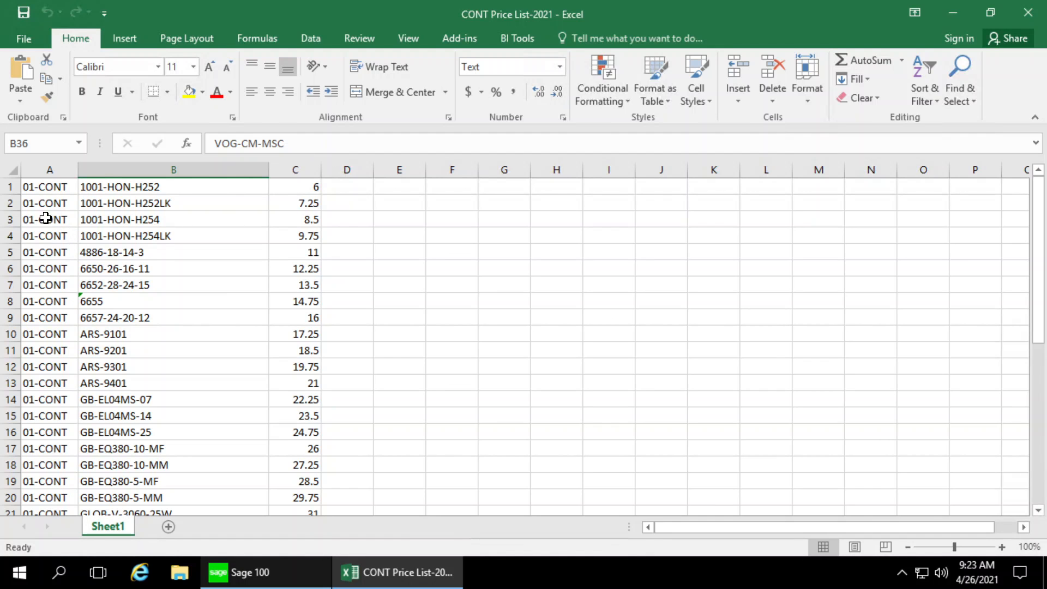
left_click_drag(45, 186, 38, 400)
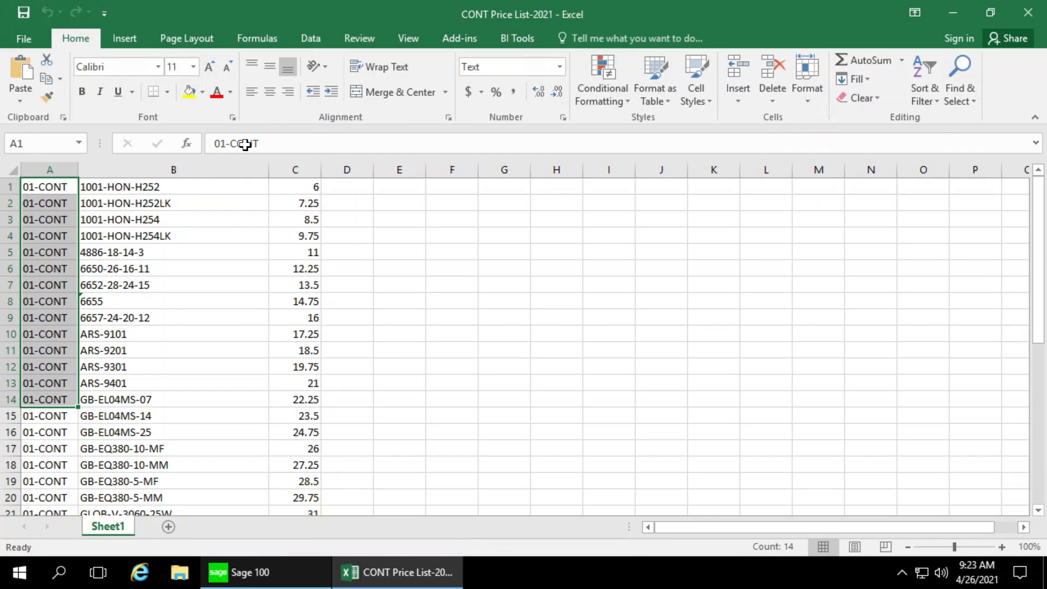
left_click_drag(319, 192, 311, 384)
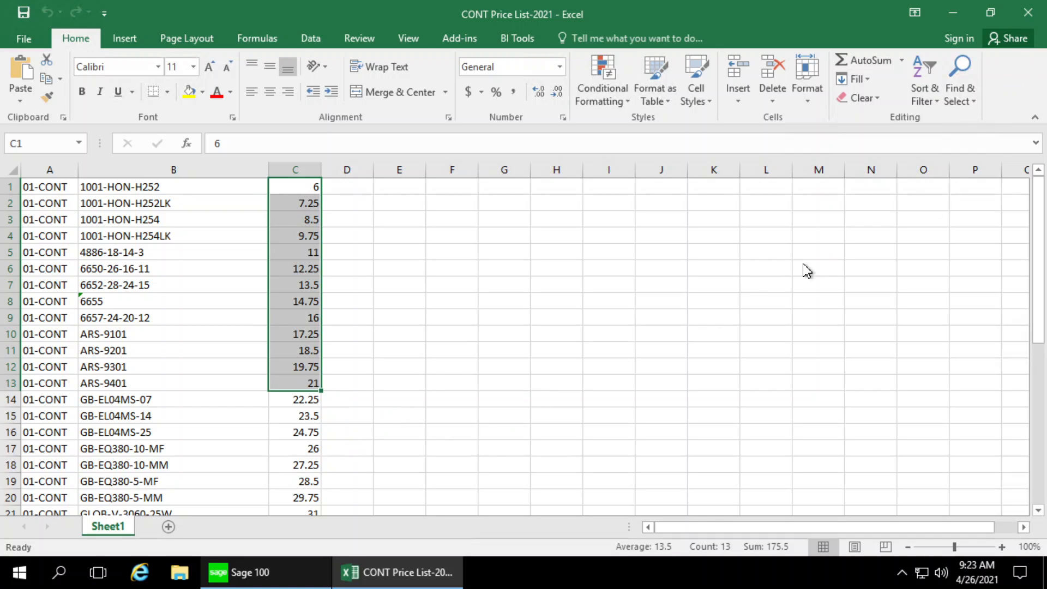
Switch back to Sage 100, open Import Job Maintenance in Visual Integrator and enter VENDOR PRICE as the job name
left_click(326, 577)
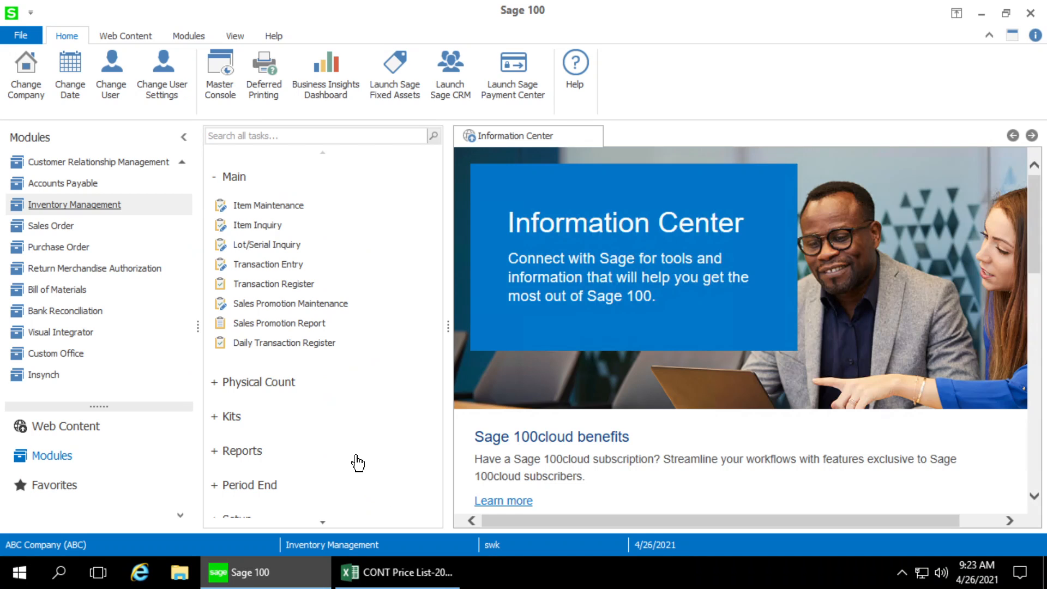
left_click(67, 334)
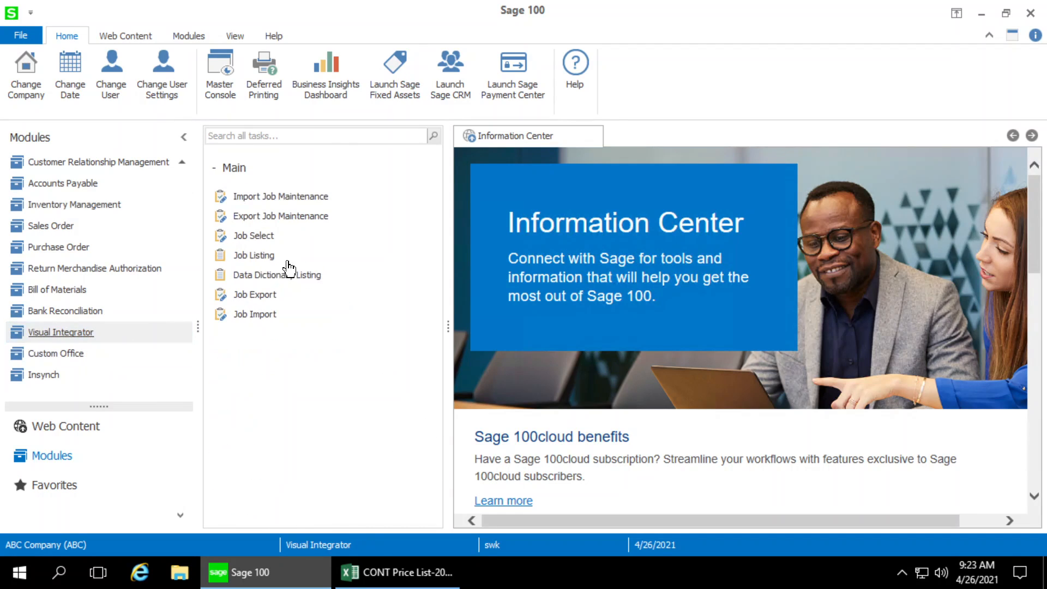
left_click(282, 198)
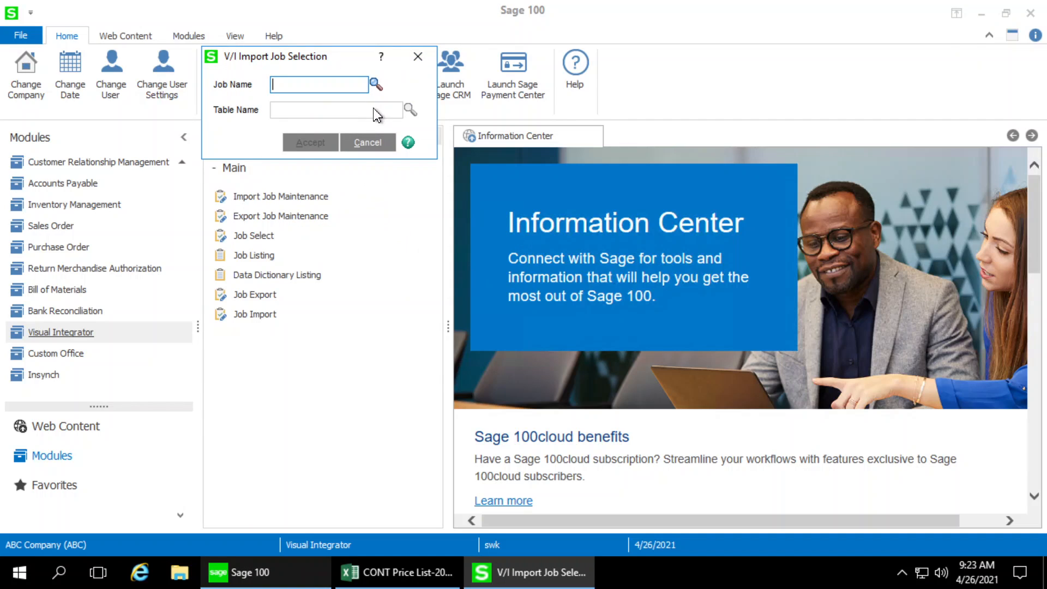
type("VENDOR PRICE")
Choose PO_VendorPriceLevel as the job's table and create VENDOR PRICE as a new import job
left_click(374, 109)
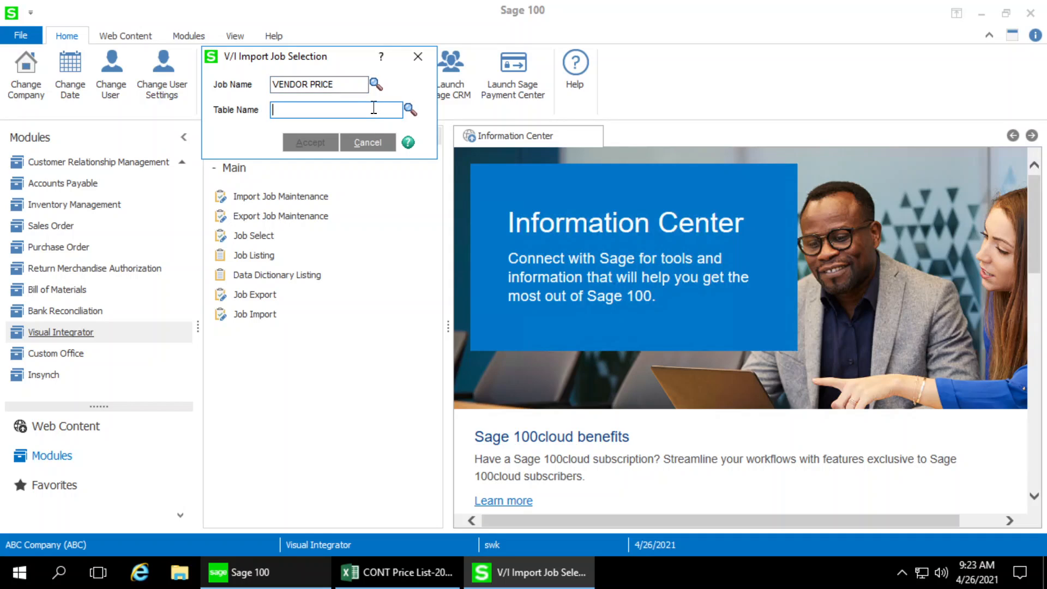
left_click(409, 112)
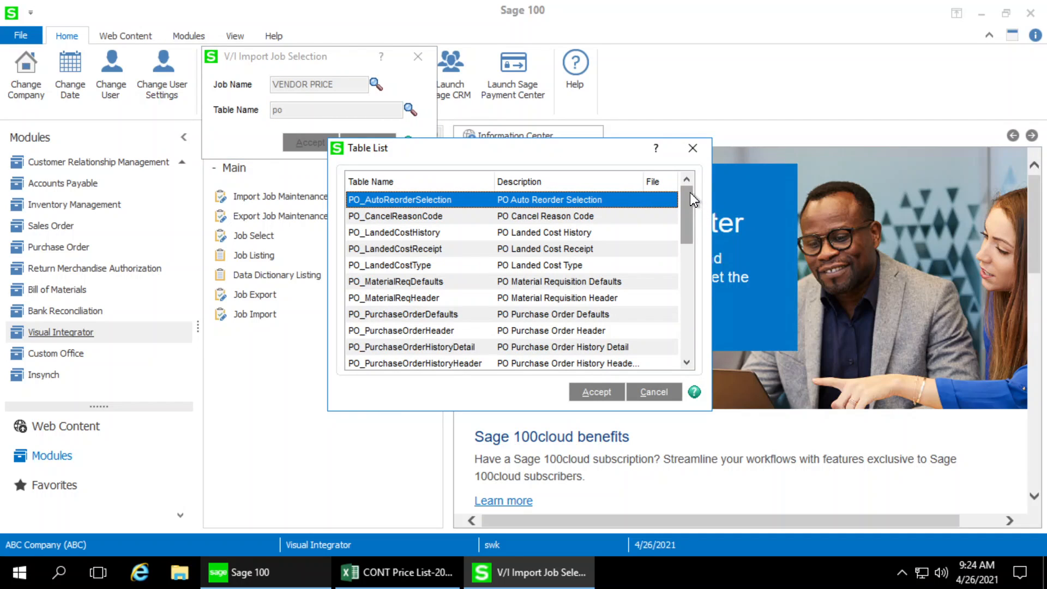
left_click_drag(690, 192, 686, 371)
left_click(402, 333)
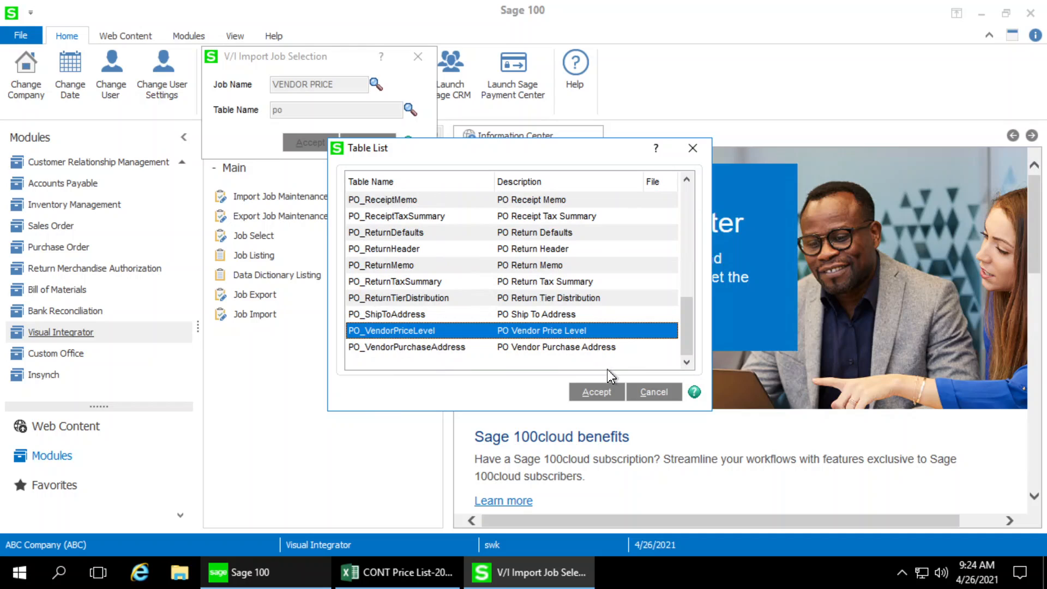
left_click(596, 392)
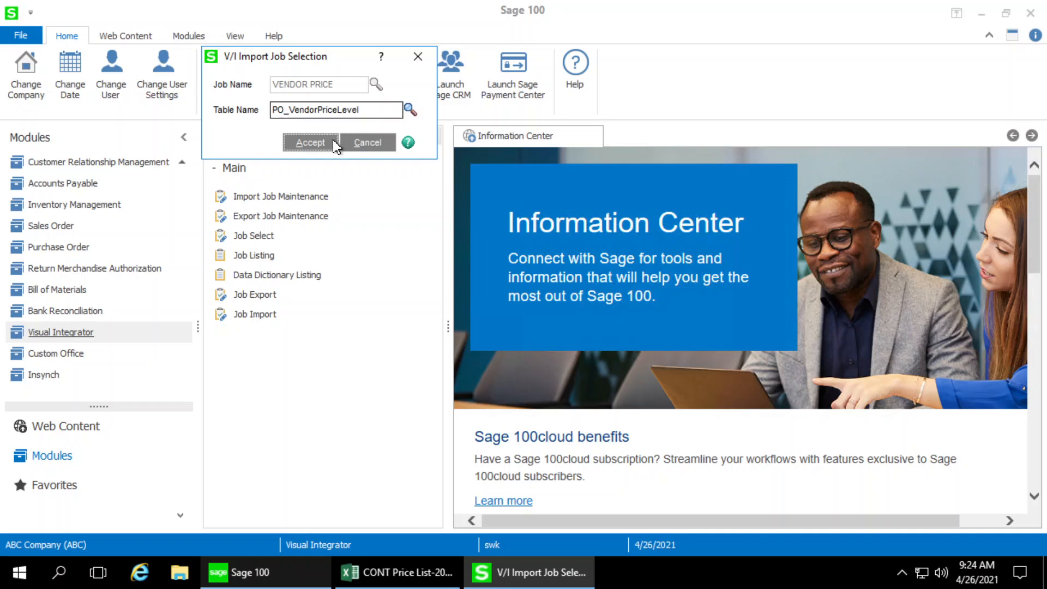
left_click(314, 142)
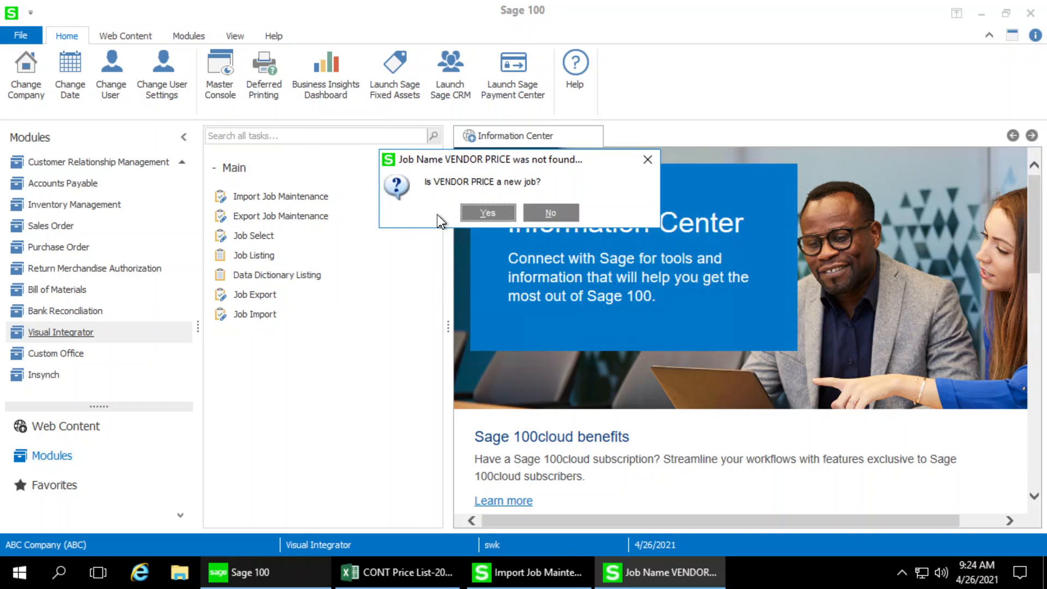
left_click(488, 212)
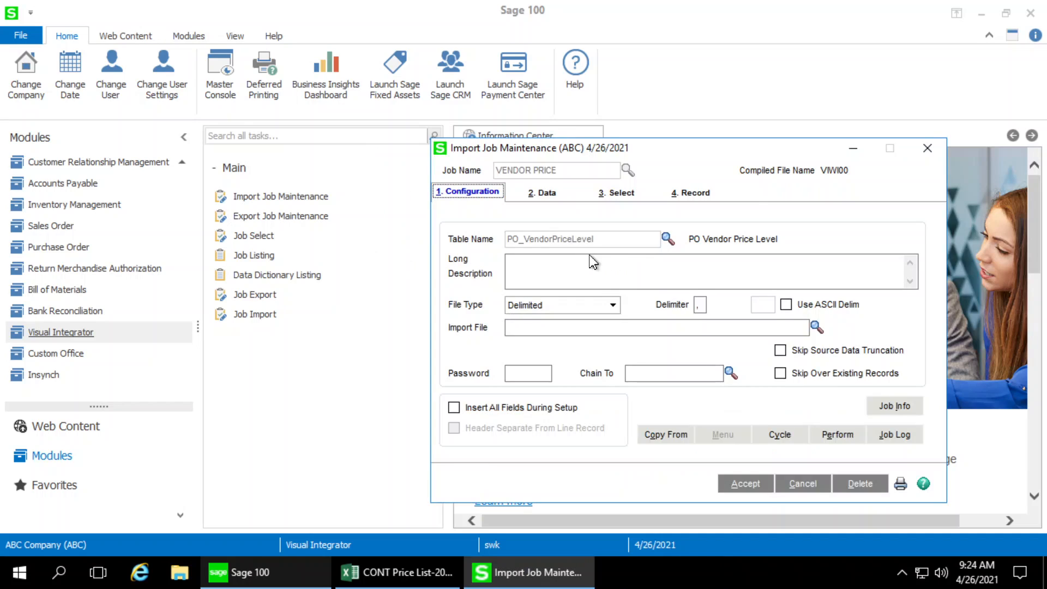
Describe the import job as "Upload Vendor Price Level Data" and set its file type to Excel XLSX (Version 12)
left_click(554, 268)
type("Upload Vendor Pr")
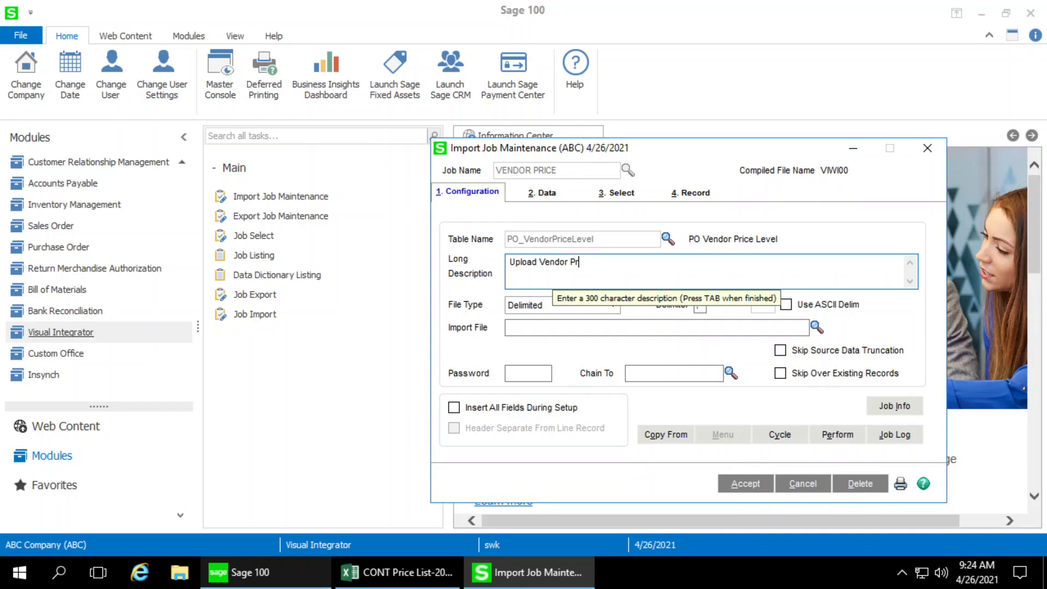
type("ice Level Data")
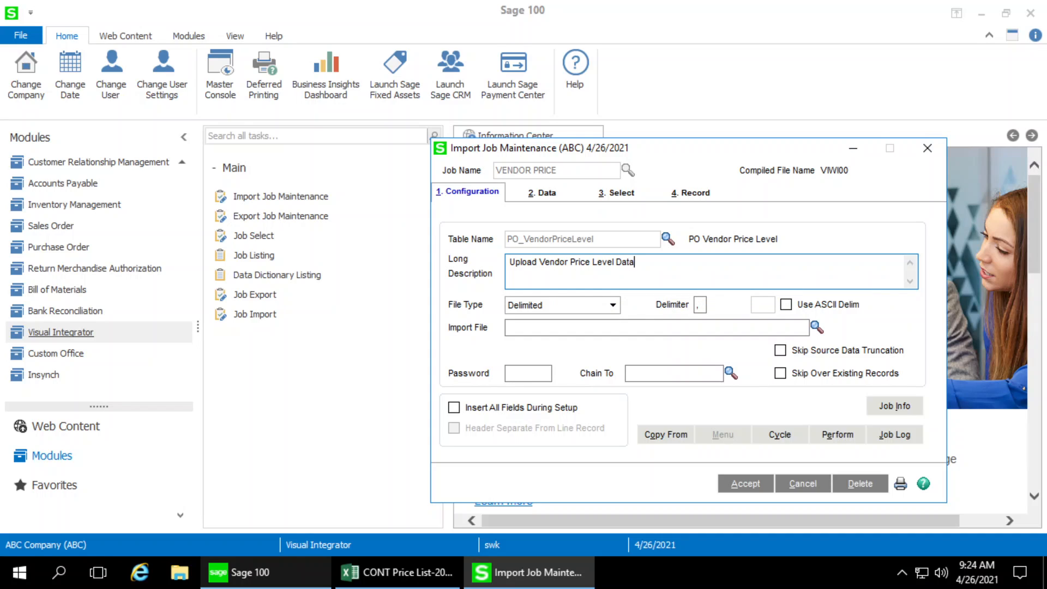
left_click(606, 307)
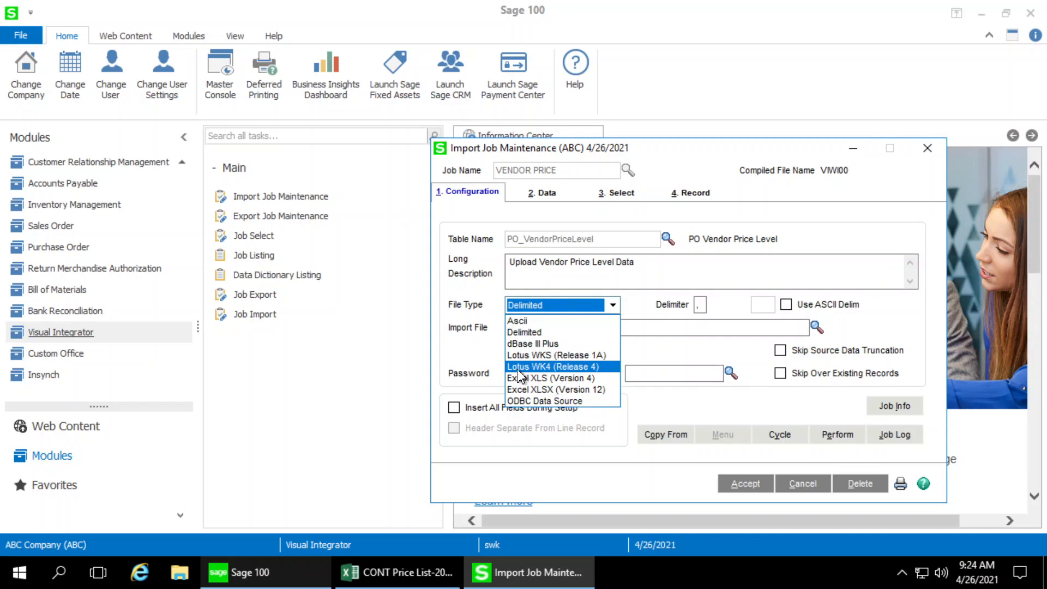
left_click(538, 390)
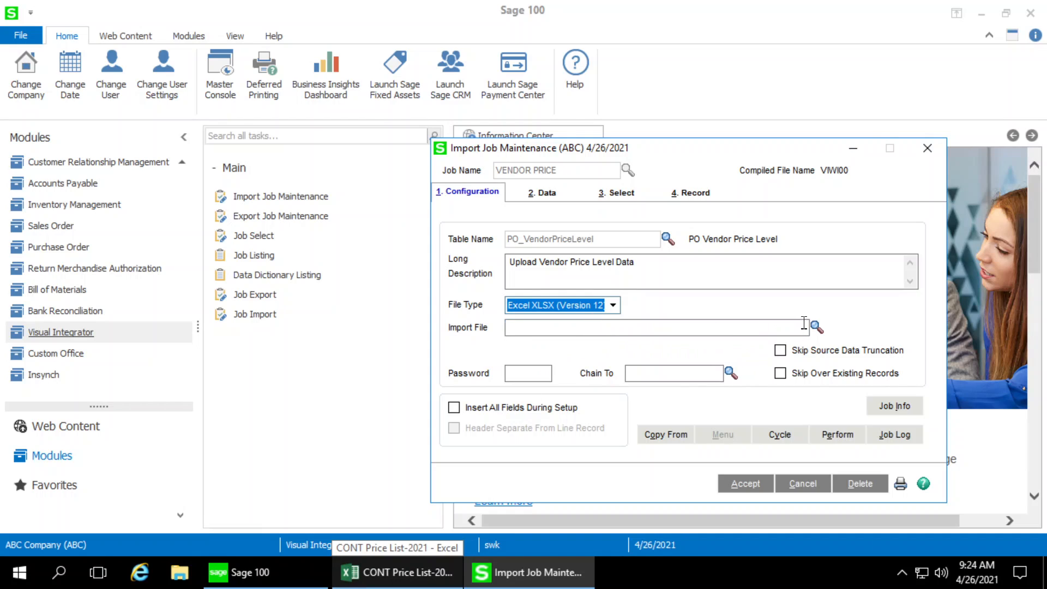
Choose CONT Price List-2021 from the Desktop folder as the job's import file
left_click(816, 327)
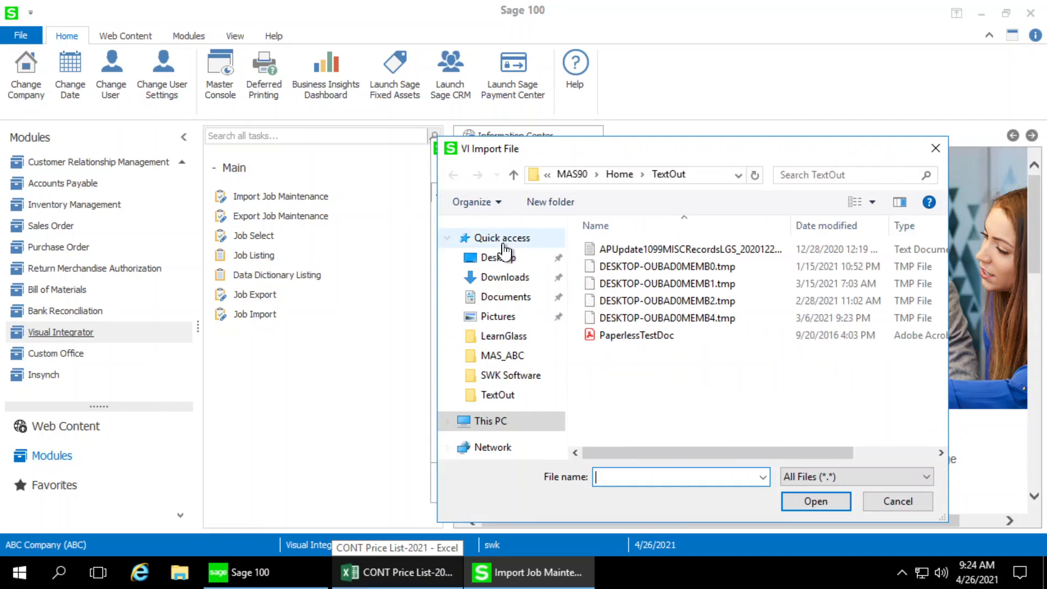
scroll(562, 234, "up", 5)
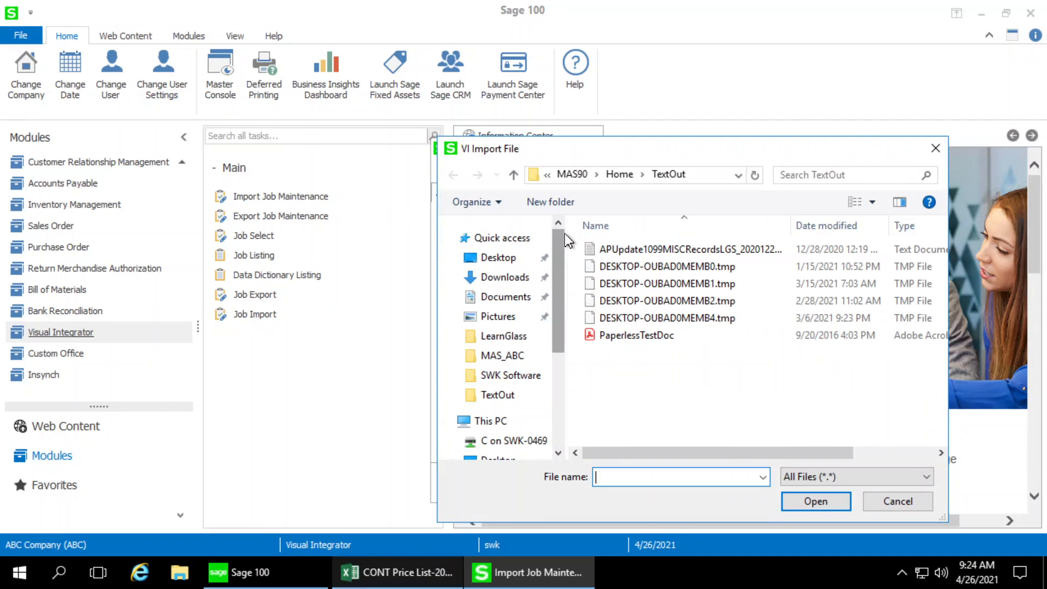
left_click(504, 259)
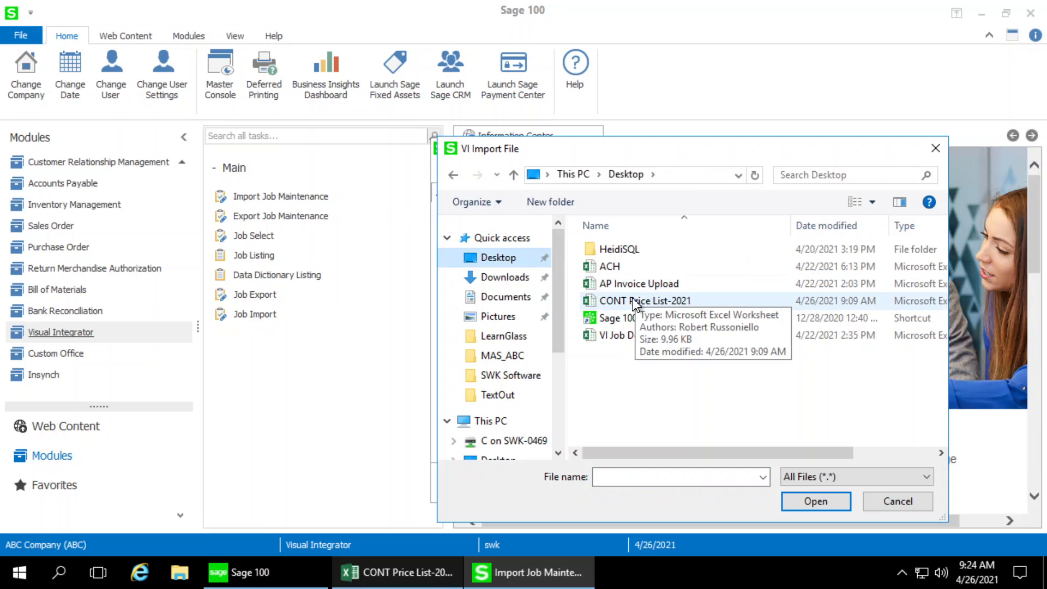
left_click(636, 301)
left_click(815, 502)
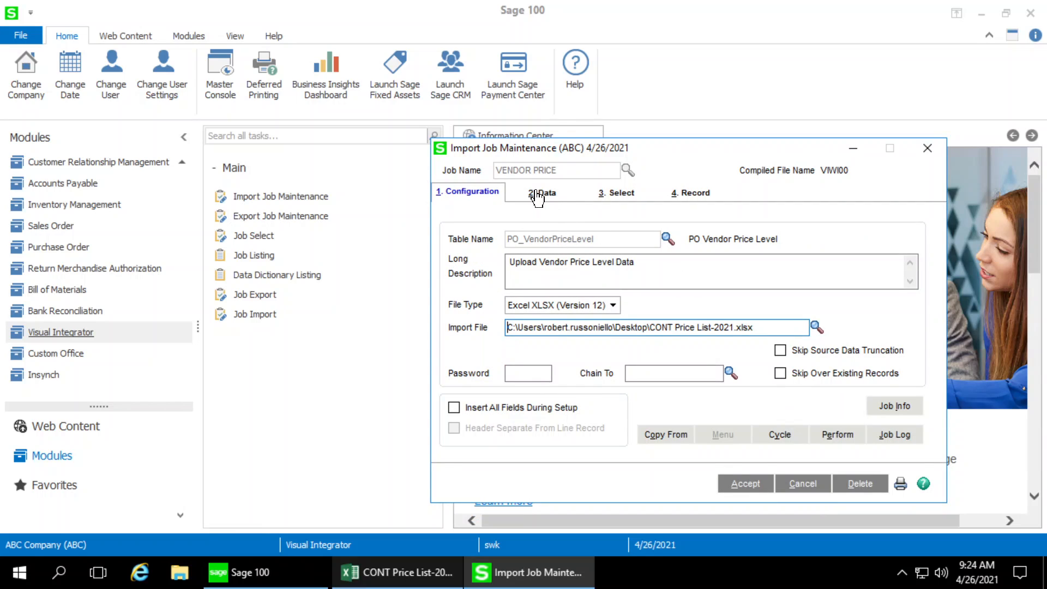
Examine the import job's available and default data fields against the columns of the Excel price list
left_click(538, 196)
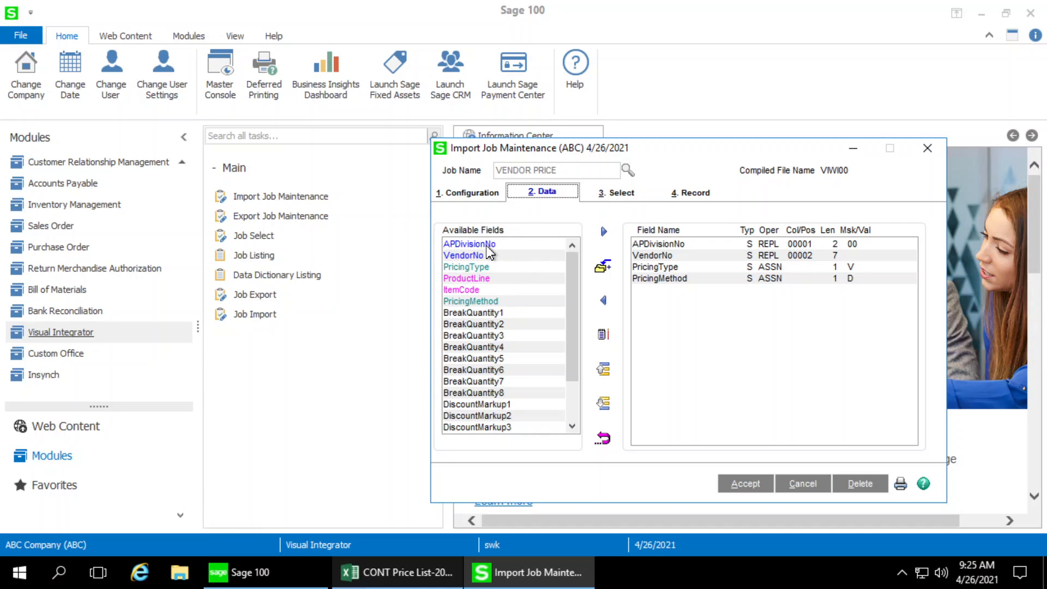
left_click_drag(476, 271, 474, 398)
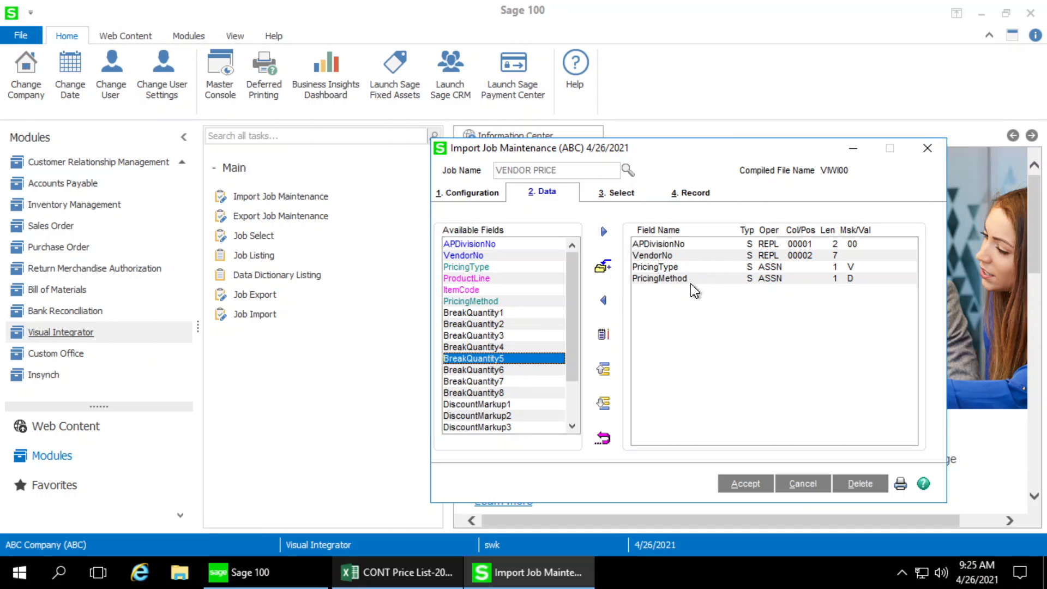
left_click(669, 247)
left_click(417, 573)
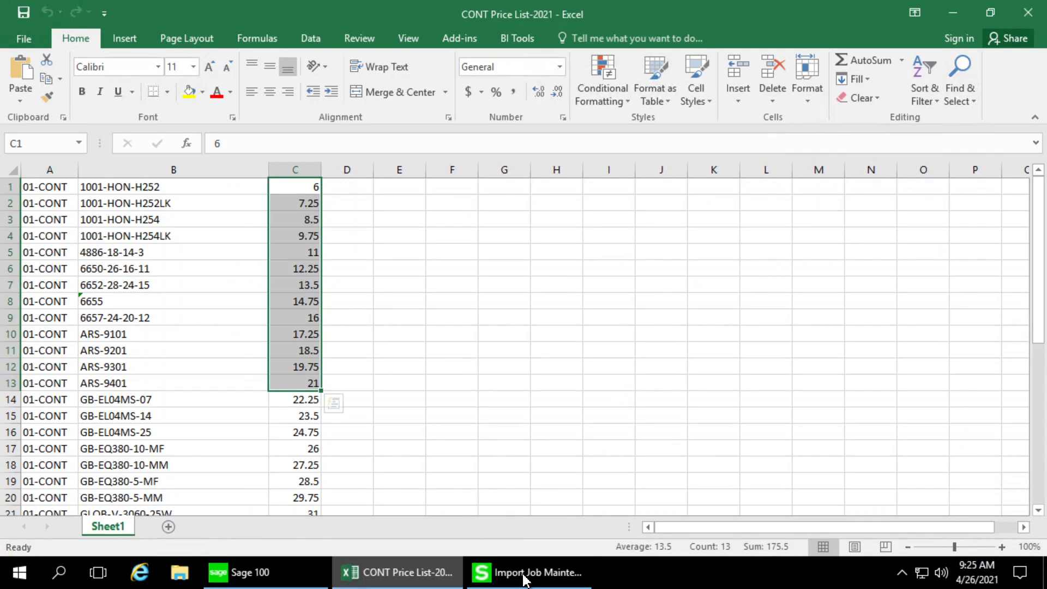
left_click(526, 573)
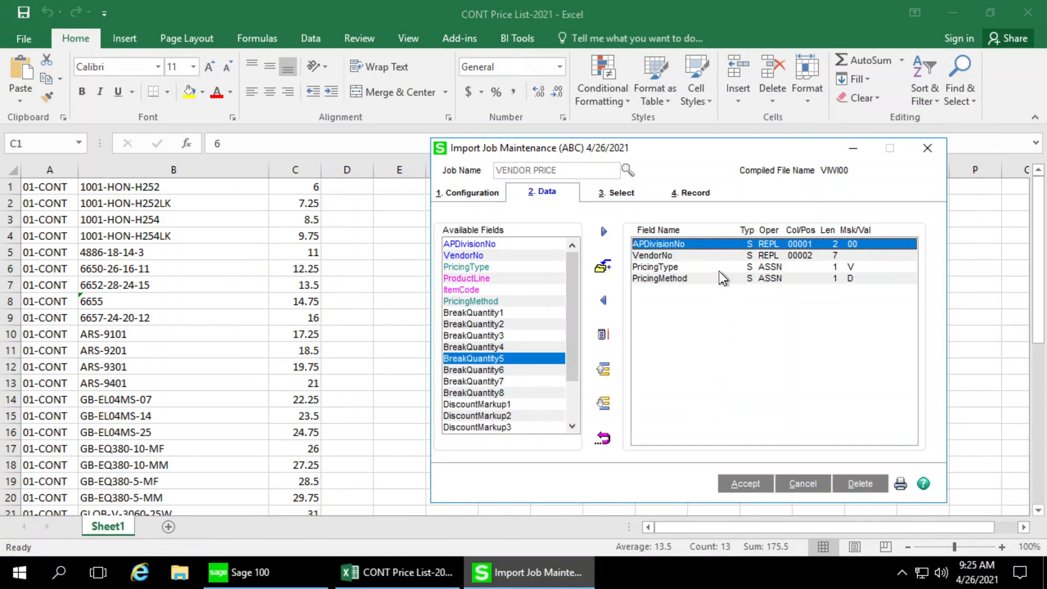
Configure APDivisionNo to read column 1 with a source substring starting at position 1 and 2 characters long
double_click(657, 248)
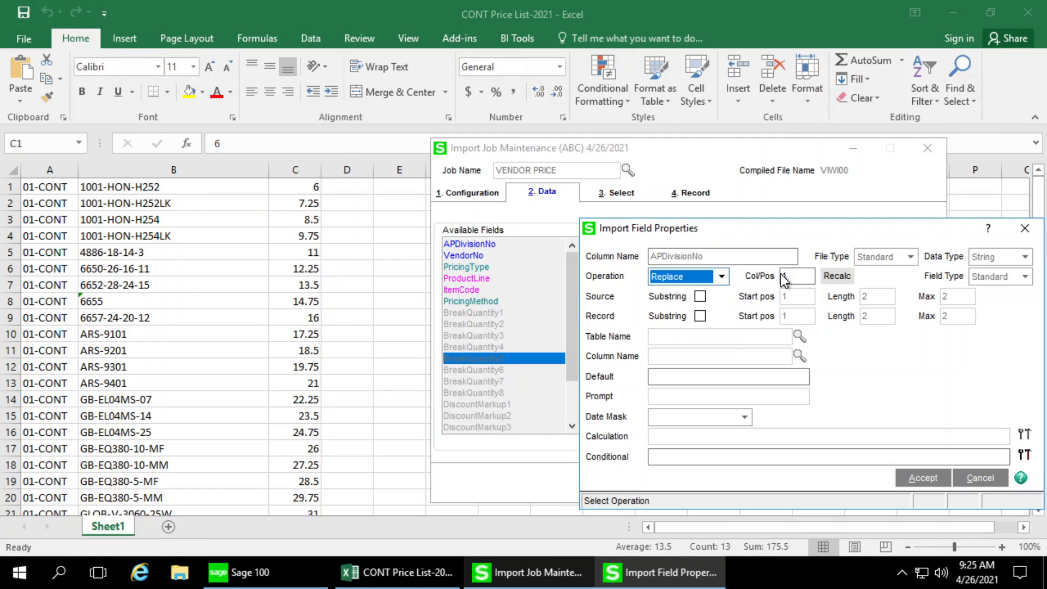
left_click(800, 274)
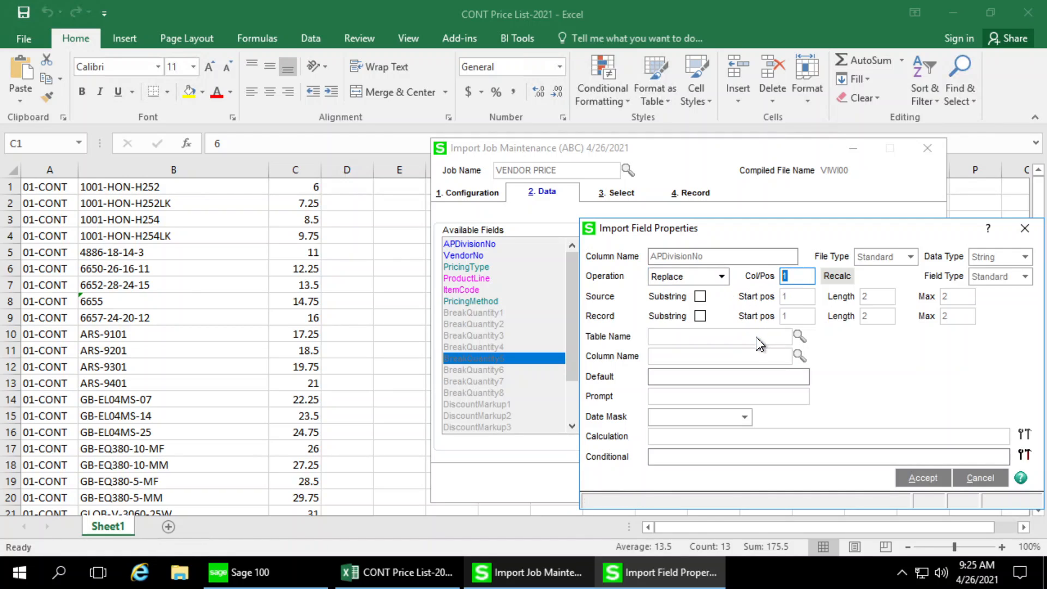
left_click(700, 296)
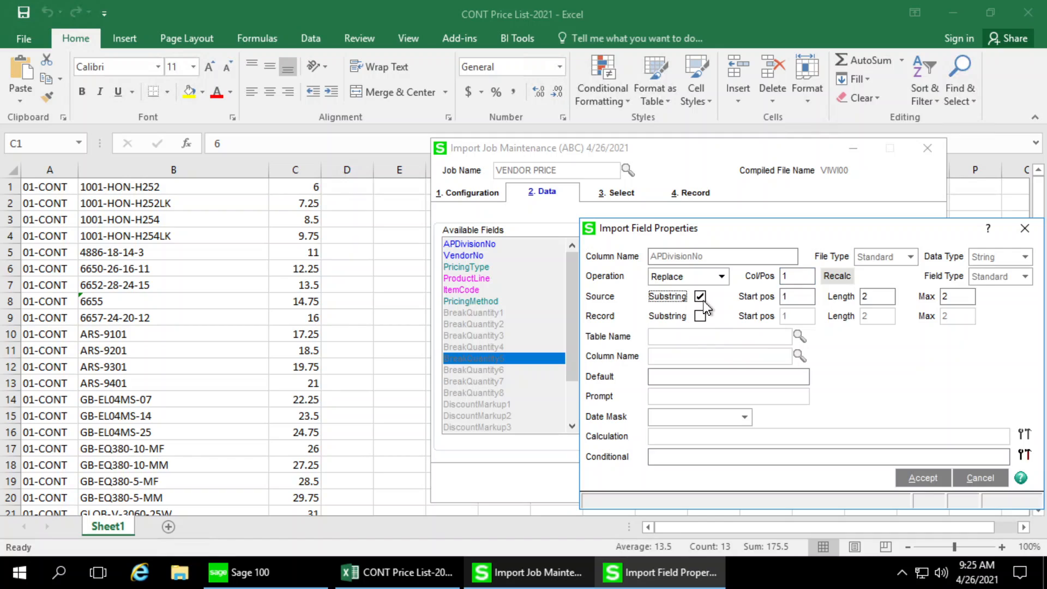
left_click(802, 298)
left_click_drag(776, 297, 769, 296)
left_click(924, 478)
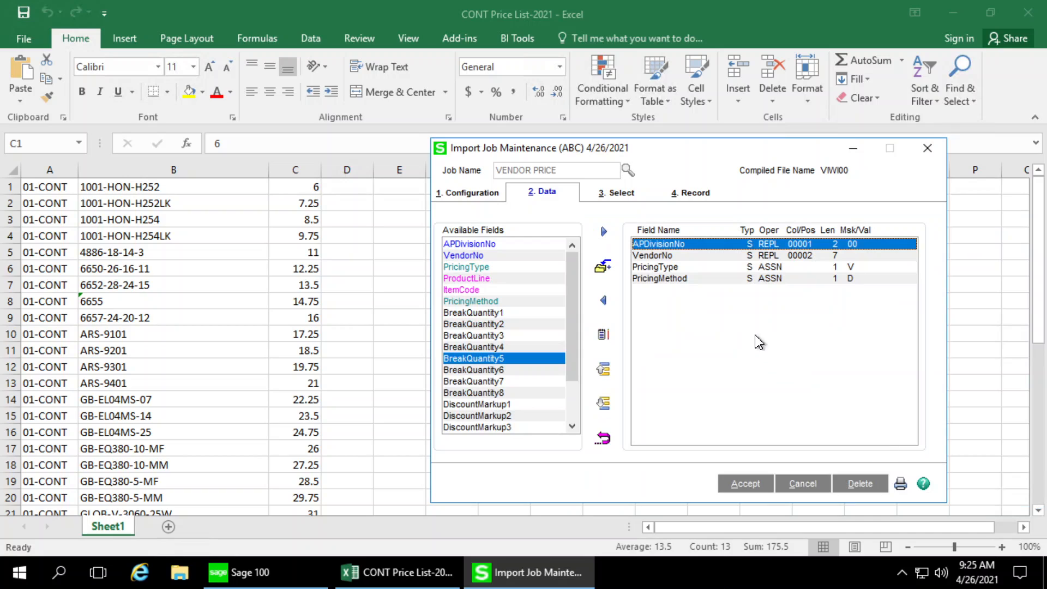
Configure VendorNo to read column 1 with a source substring starting at position 4 and 7 characters long
double_click(674, 256)
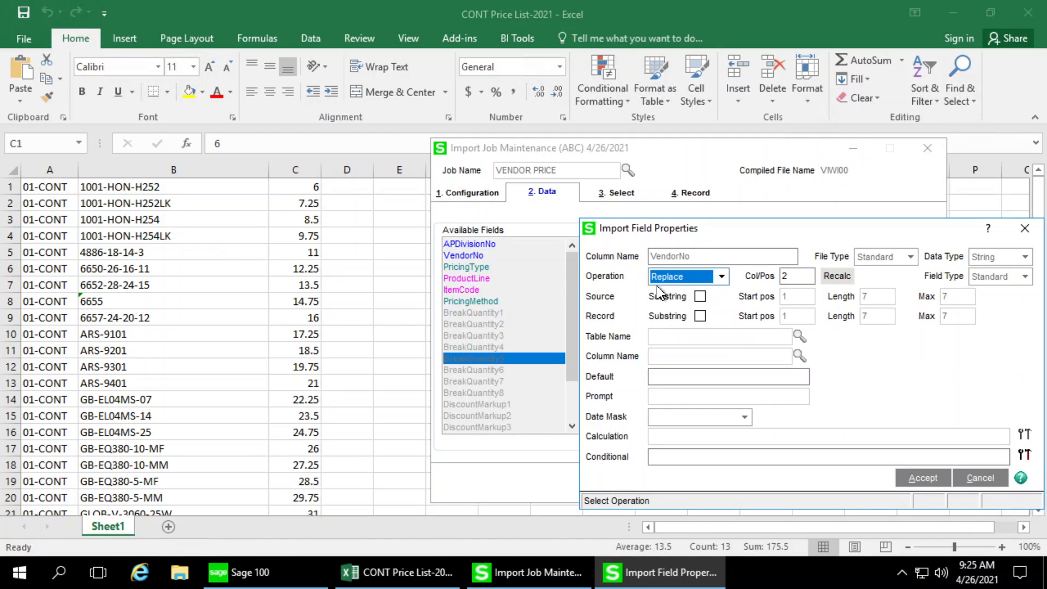
left_click(800, 277)
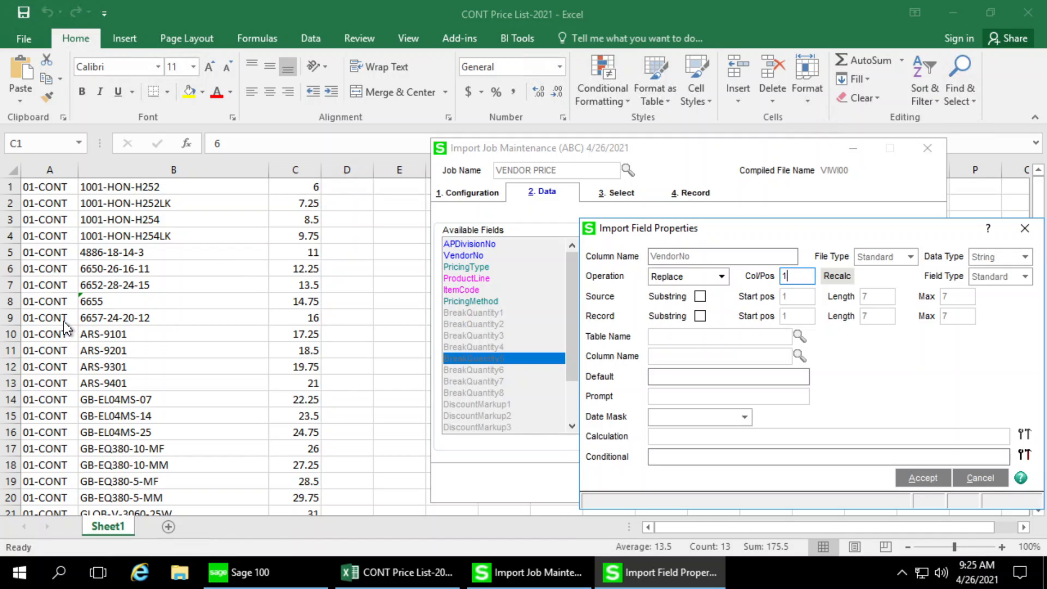
left_click(700, 297)
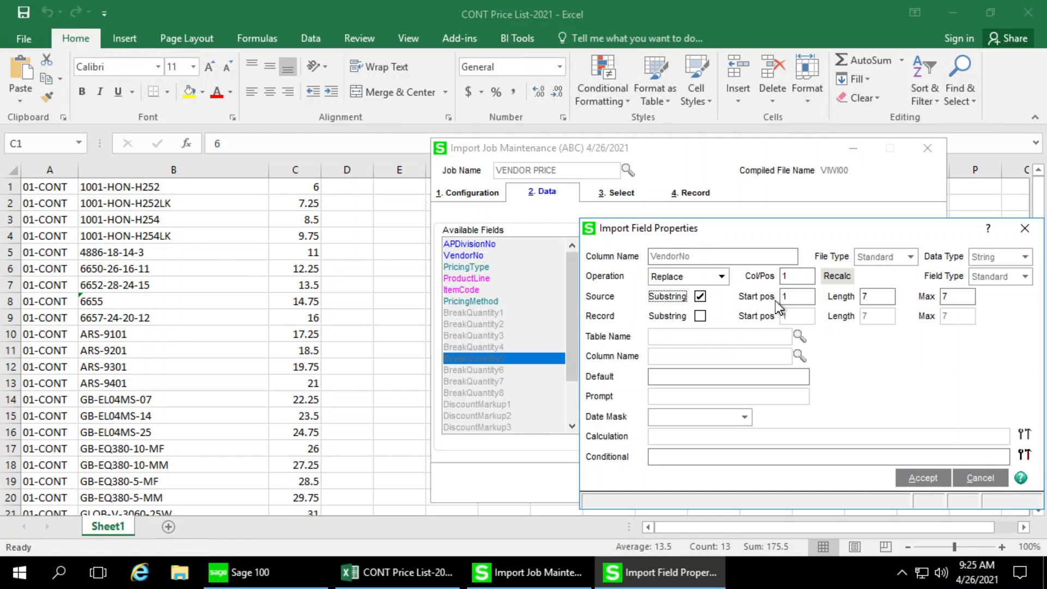
left_click(796, 299)
type("4")
left_click(948, 296)
type("11")
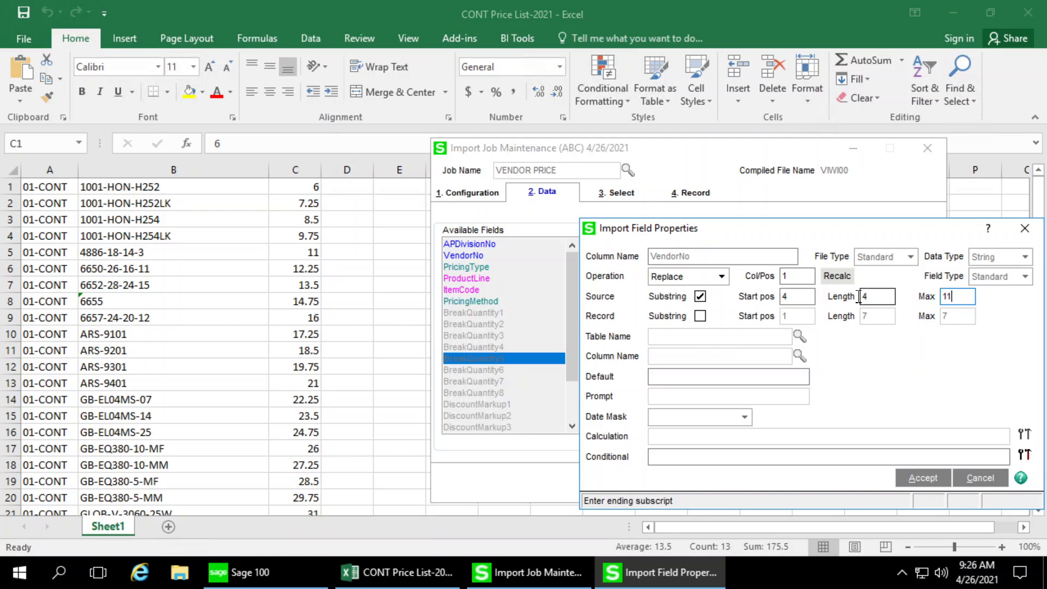
left_click(860, 296)
type("7")
key("shift+Home")
type("7")
left_click(930, 484)
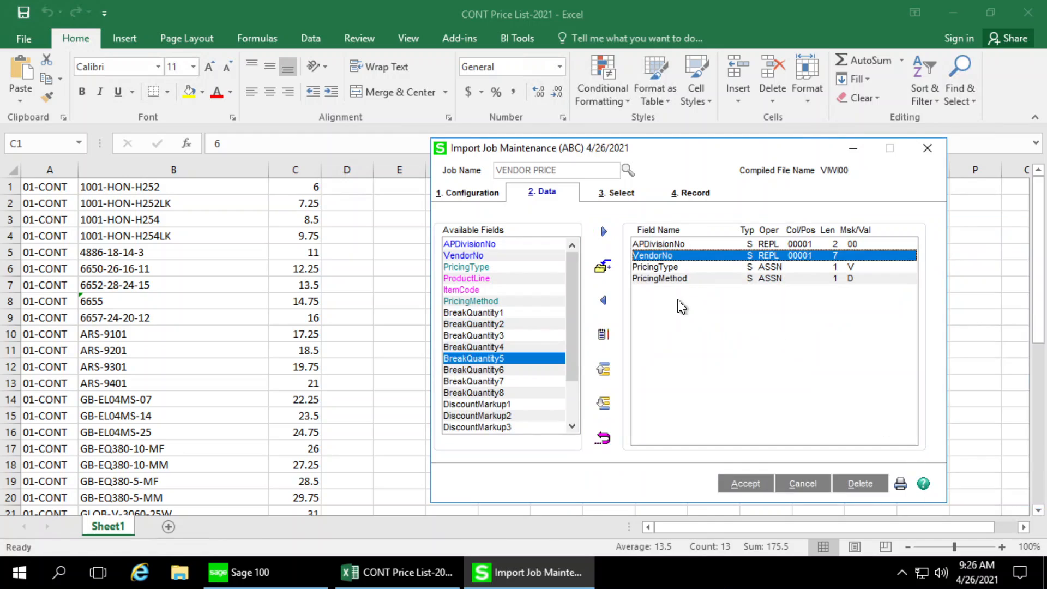
Set the assigned default values to I for PricingType and S for PricingMethod
double_click(667, 270)
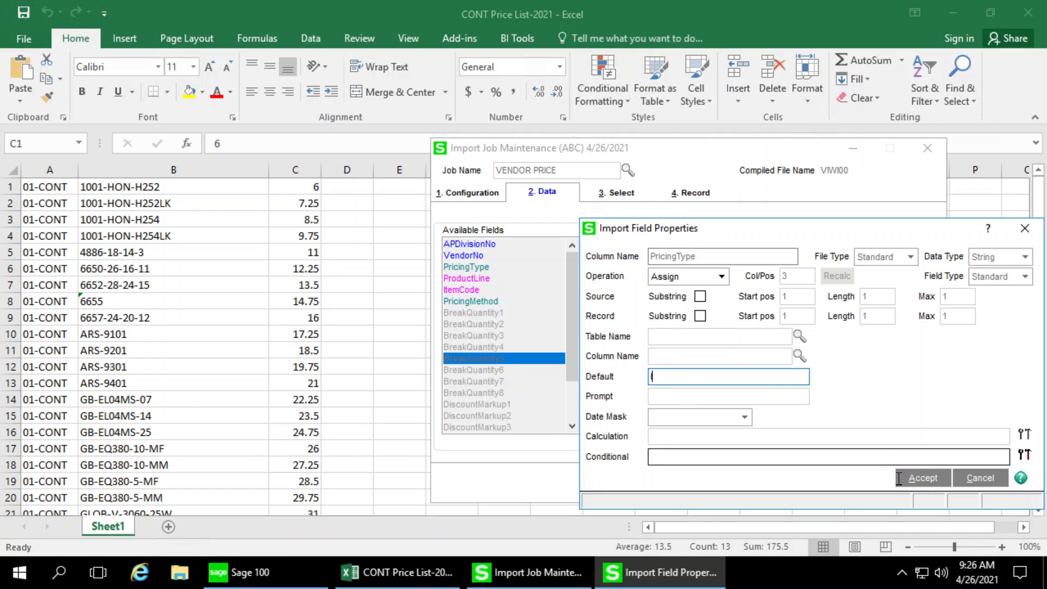
left_click(918, 483)
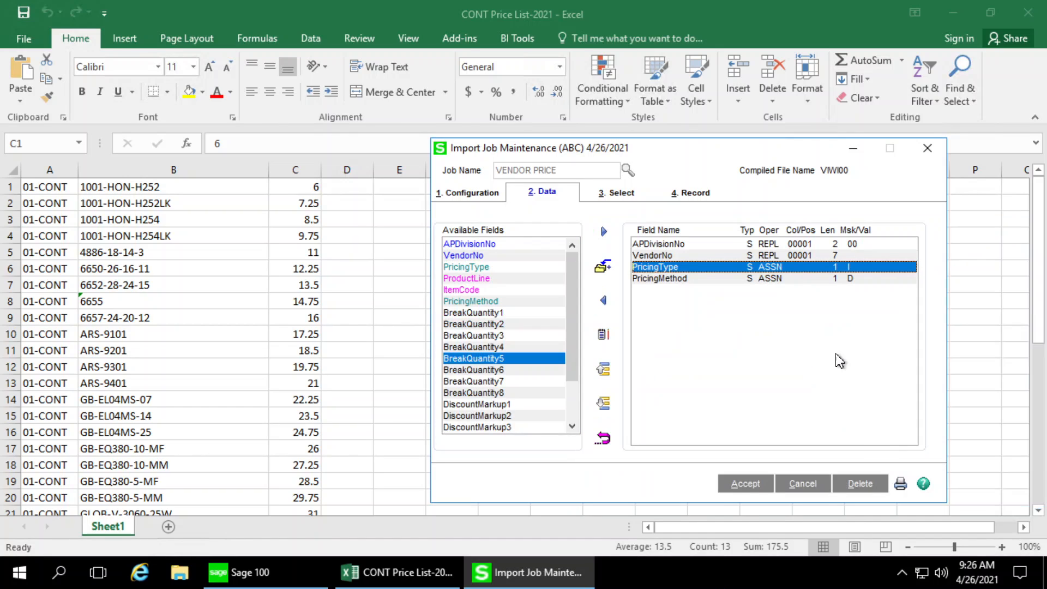
left_click(666, 280)
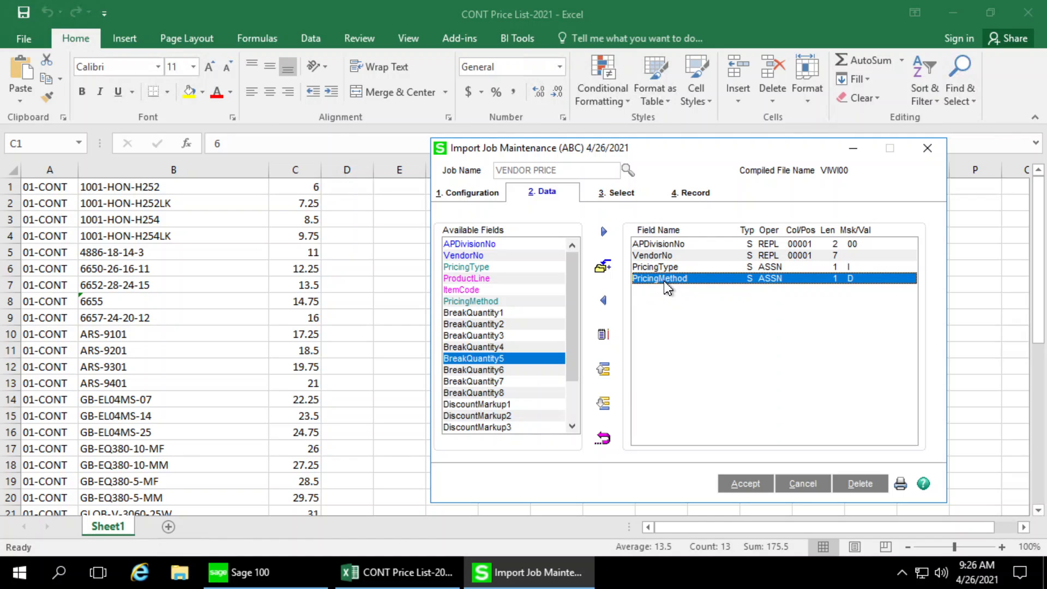
double_click(667, 279)
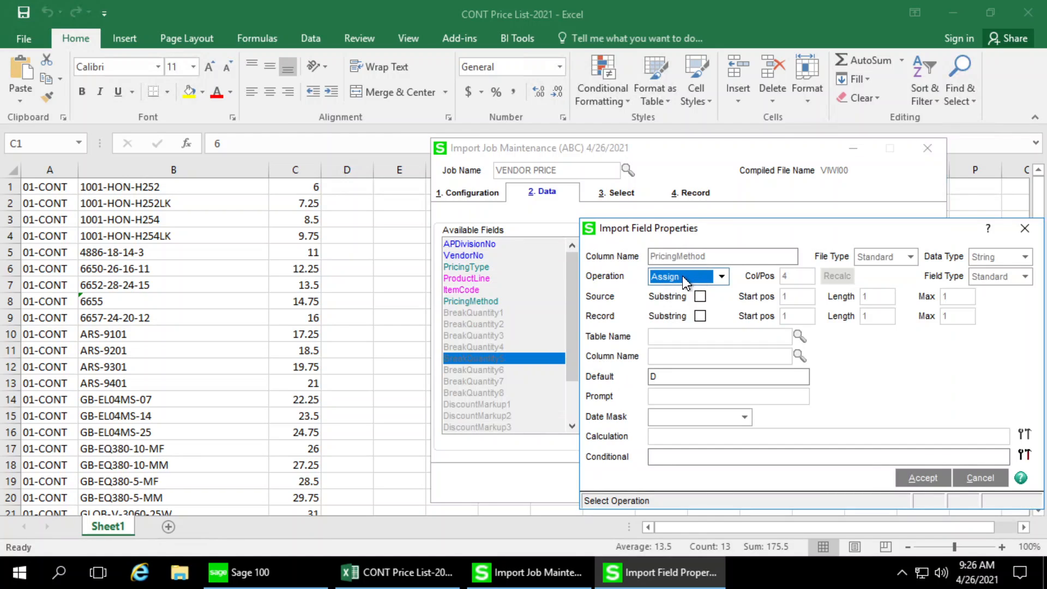
left_click(676, 379)
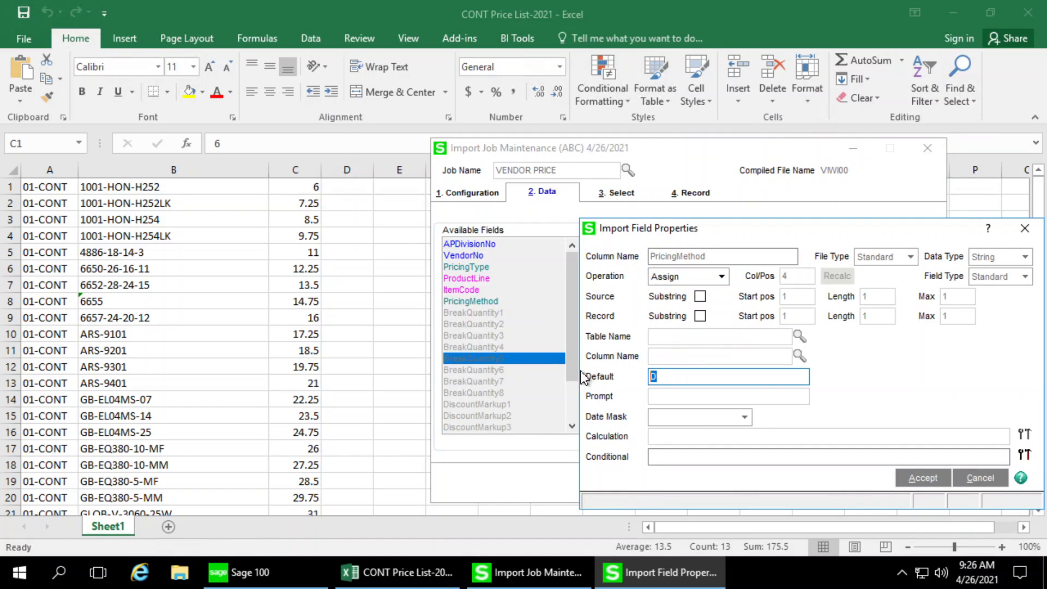
type("S")
left_click(922, 479)
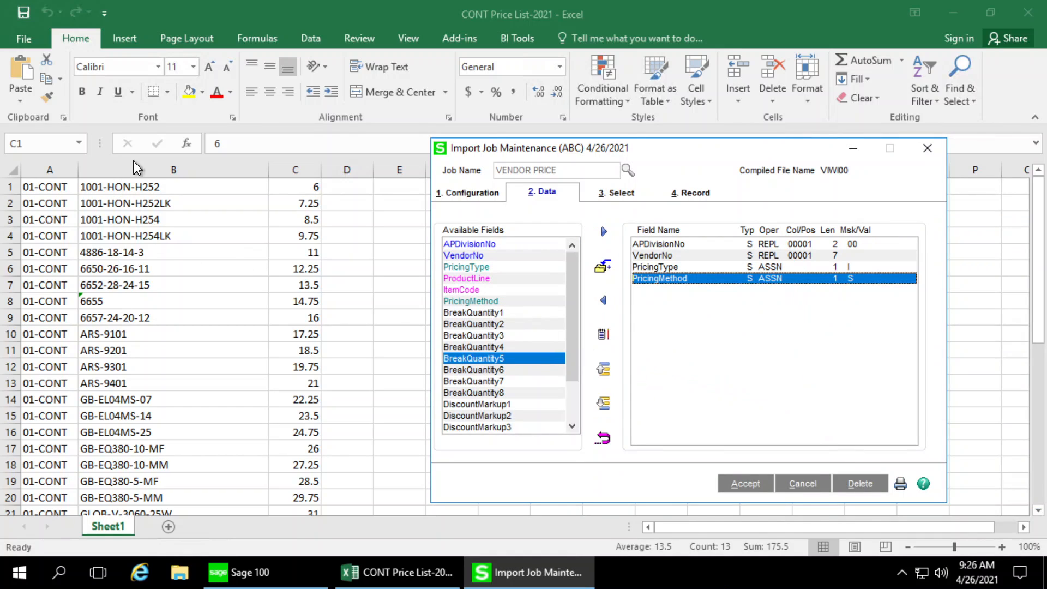
Add the ItemCode field to the import job directly above PricingMethod and have it read column 2
left_click(480, 290)
left_click(603, 232)
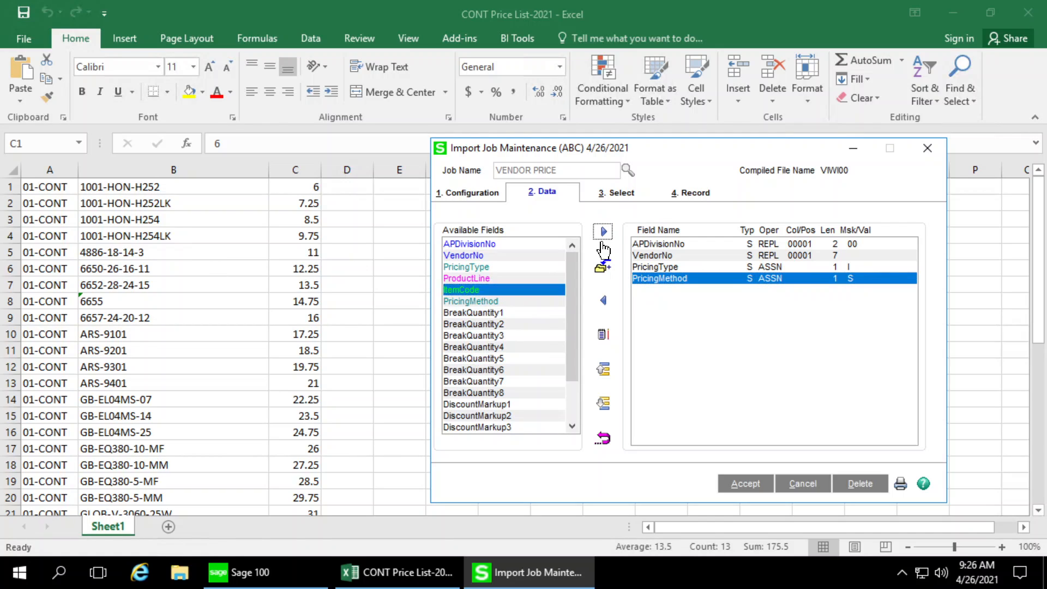
left_click(604, 369)
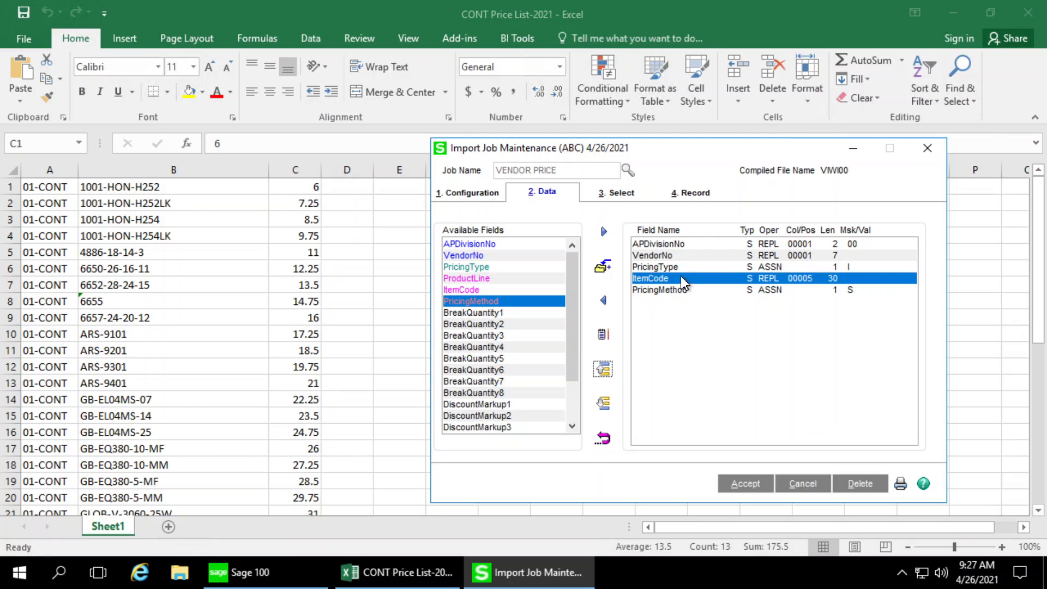
double_click(794, 283)
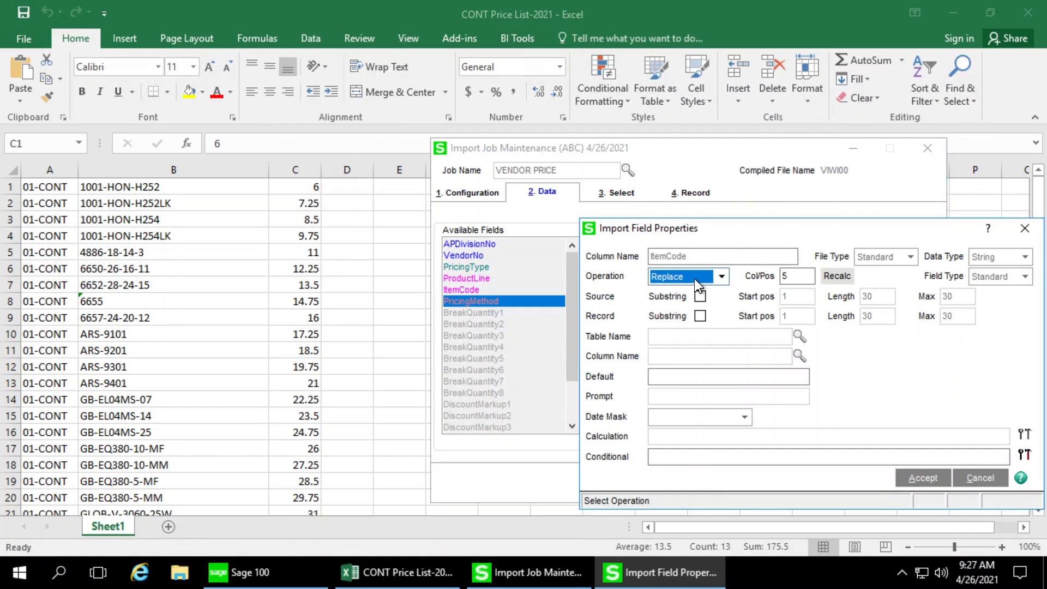
left_click(792, 276)
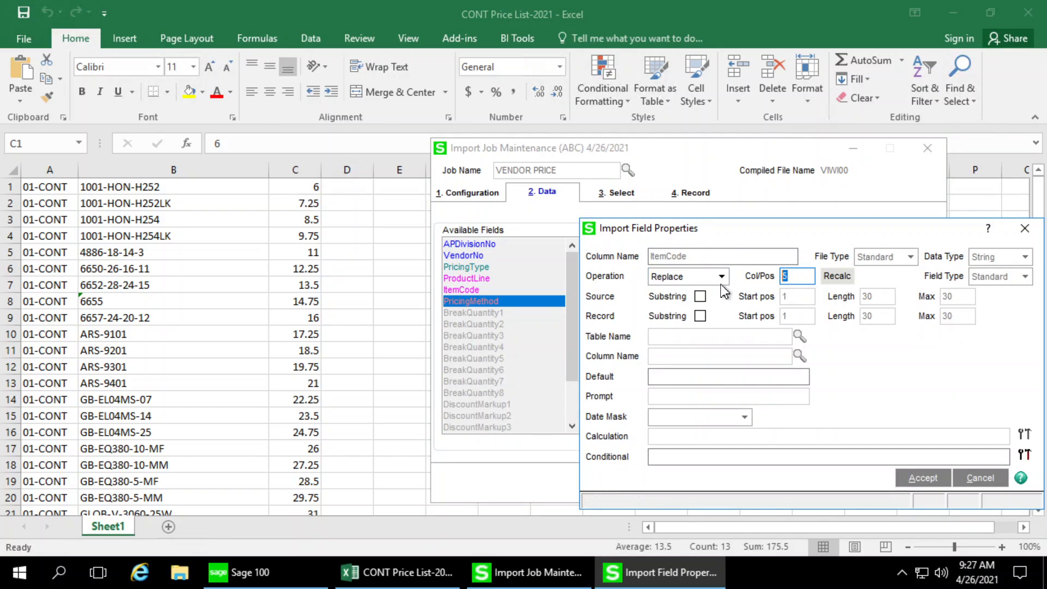
type("2")
left_click(930, 479)
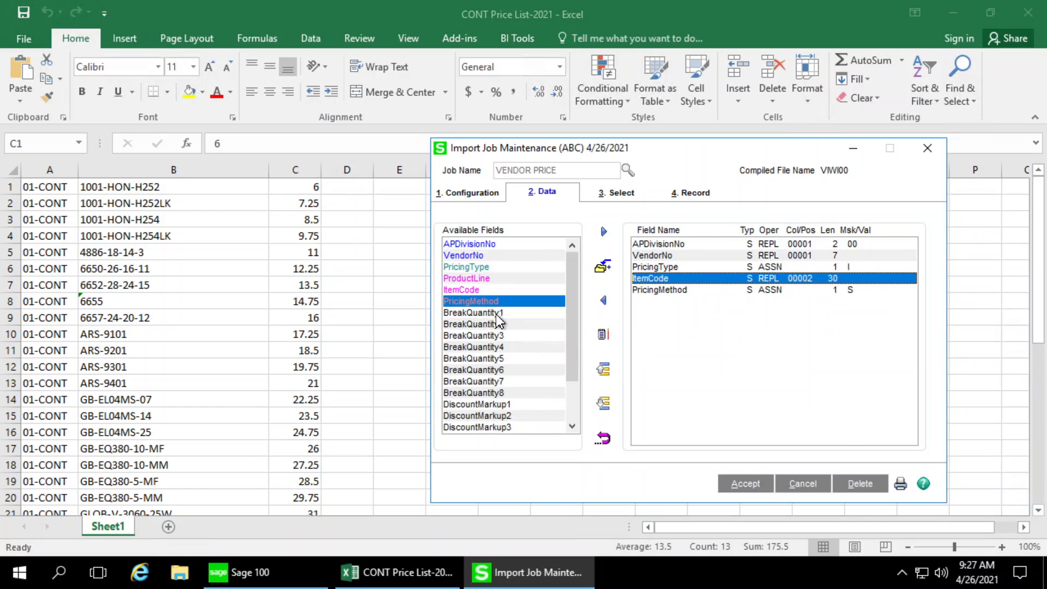
Add the BreakQuantity1 field to the import job with the Assign operation and a default of 999999999
left_click(497, 314)
left_click(603, 231)
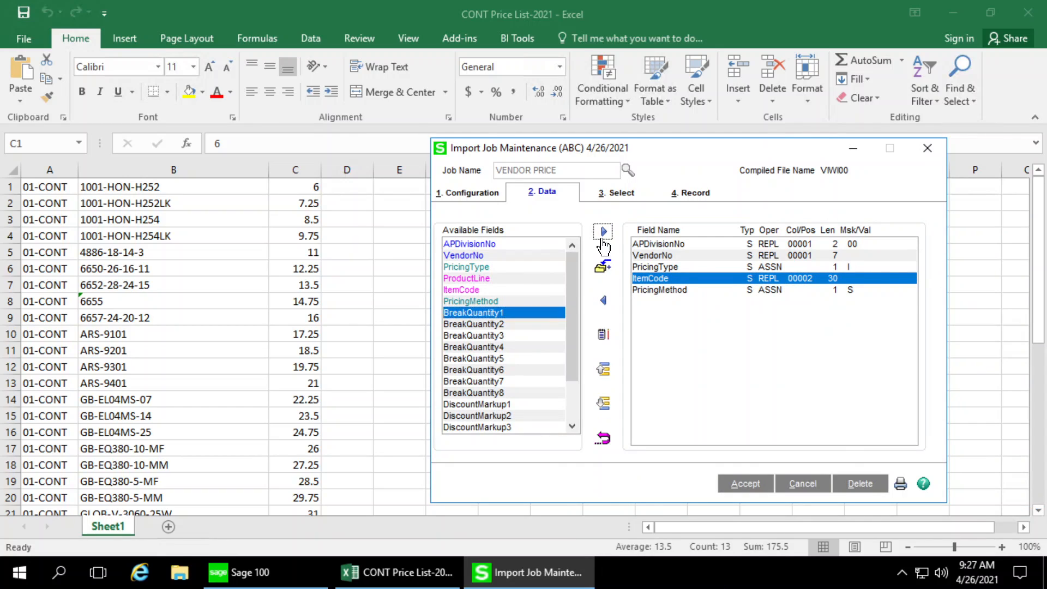
double_click(671, 302)
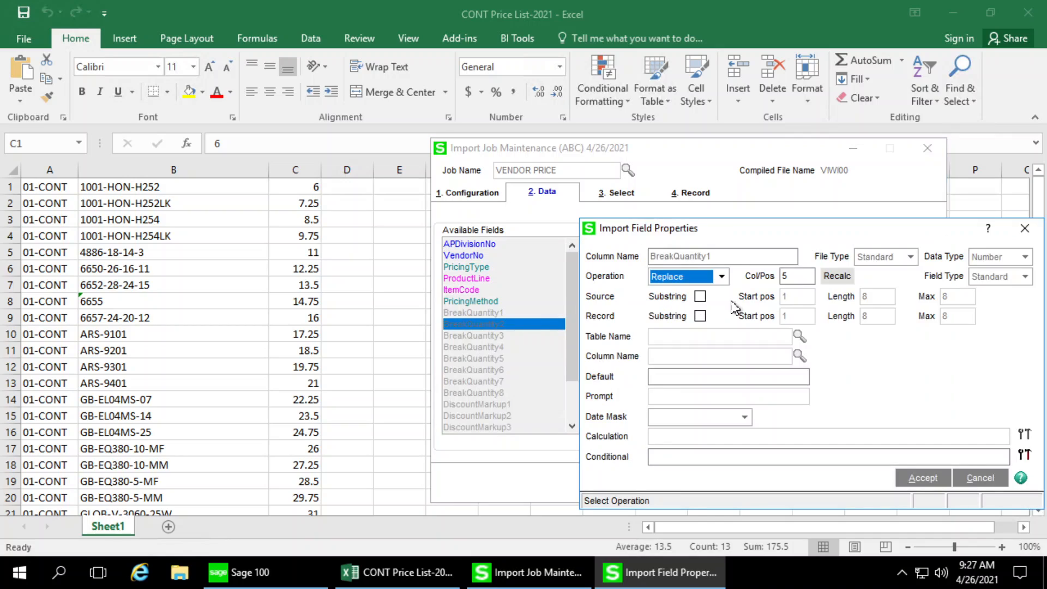
left_click(721, 276)
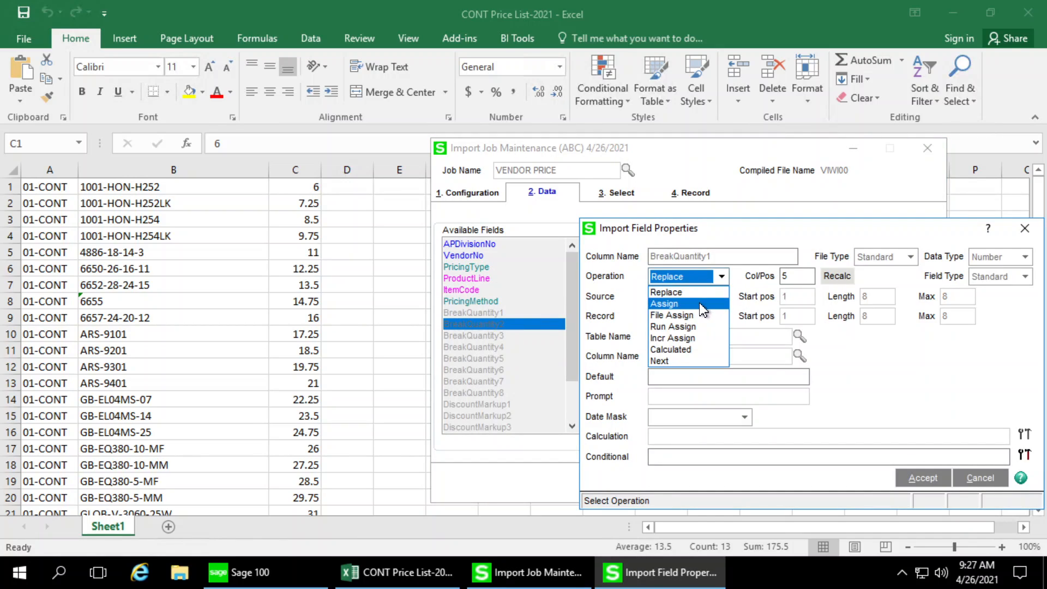
left_click(702, 305)
left_click(700, 378)
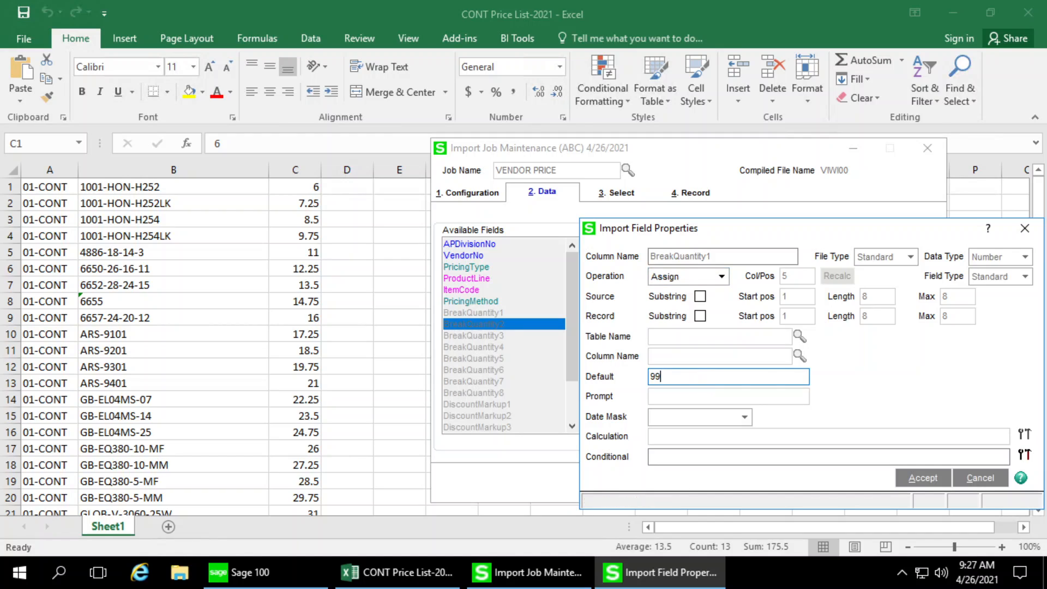
type("999999999")
left_click(923, 478)
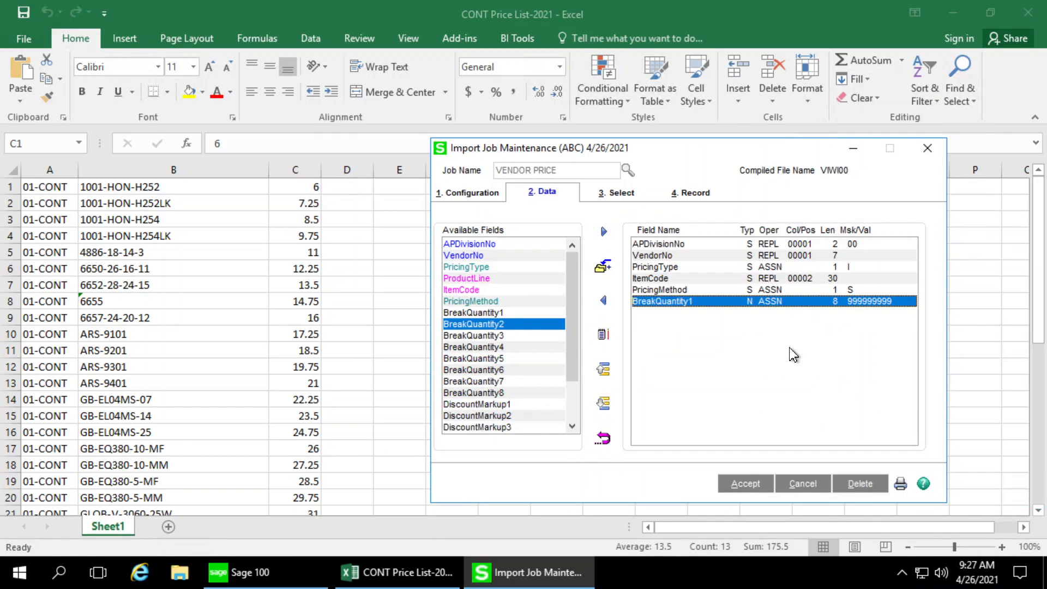
Add the DiscountMarkup1 field to the import job and have it replace from column 3
left_click_drag(571, 293, 570, 367)
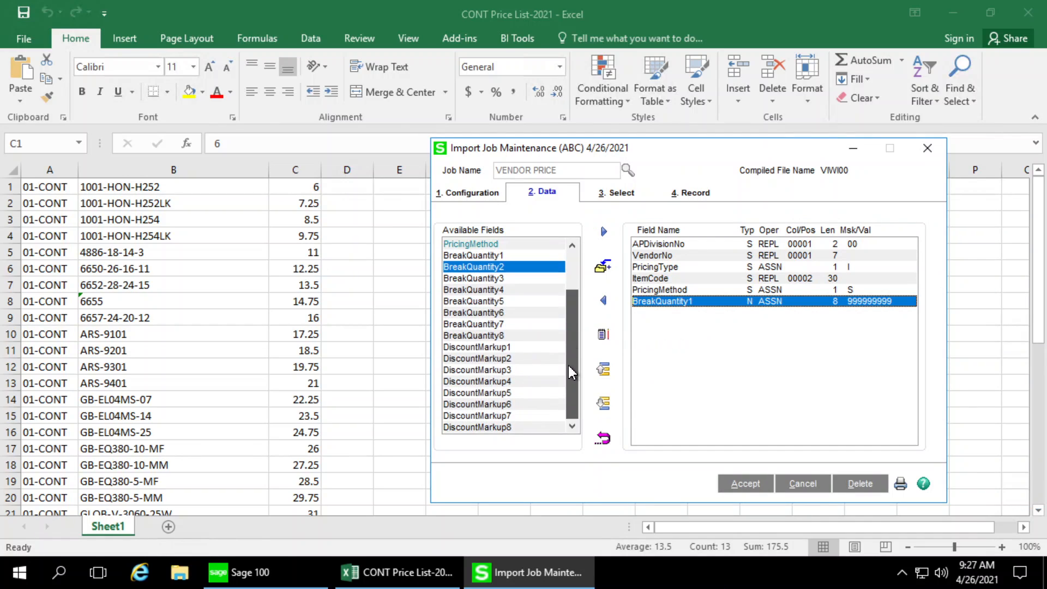
left_click(493, 348)
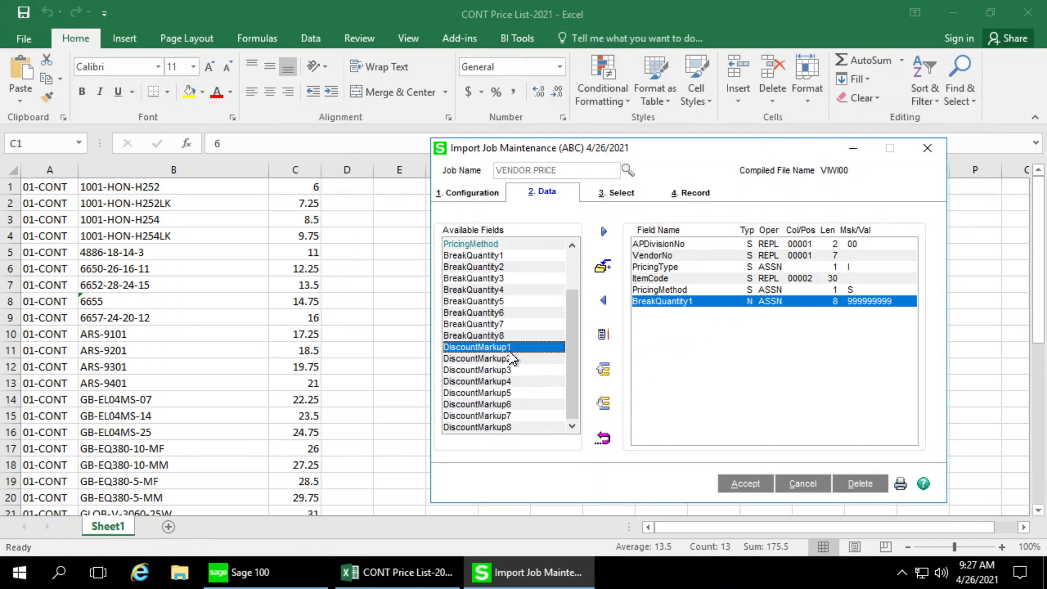
left_click(610, 233)
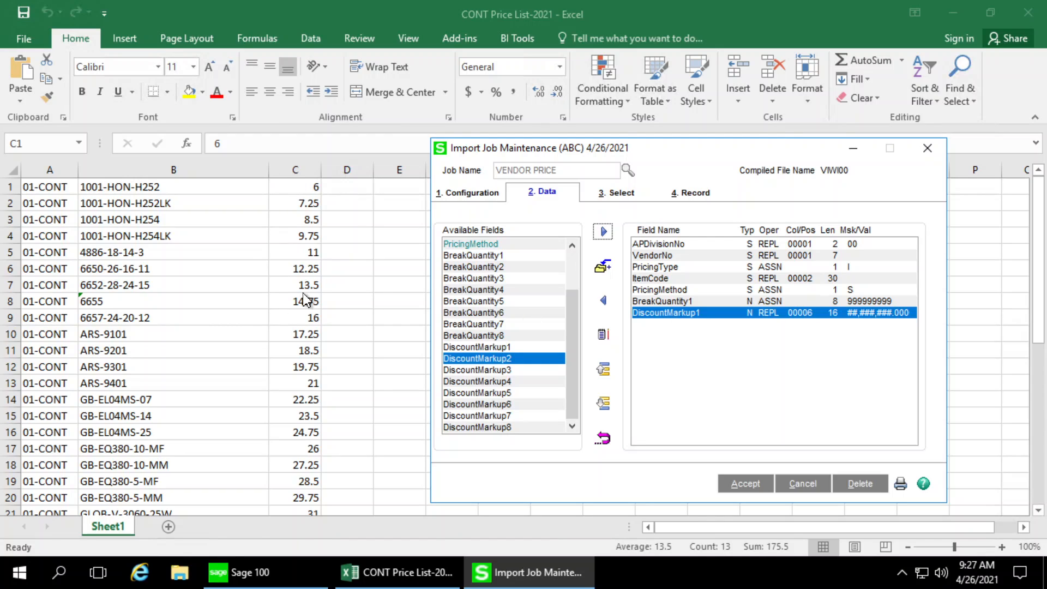
left_click(671, 314)
double_click(675, 314)
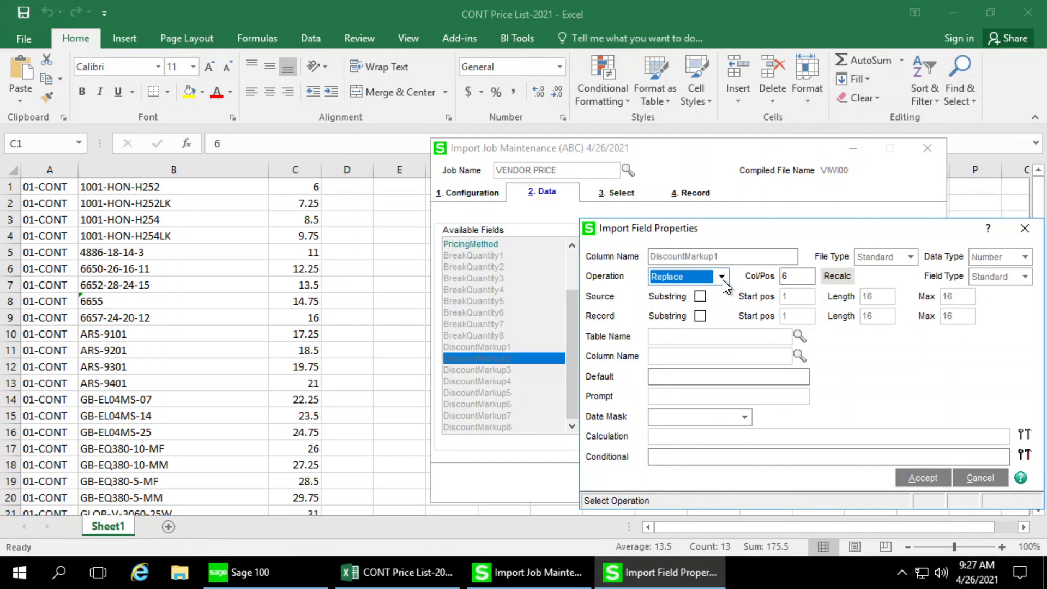
key("Tab")
type("3")
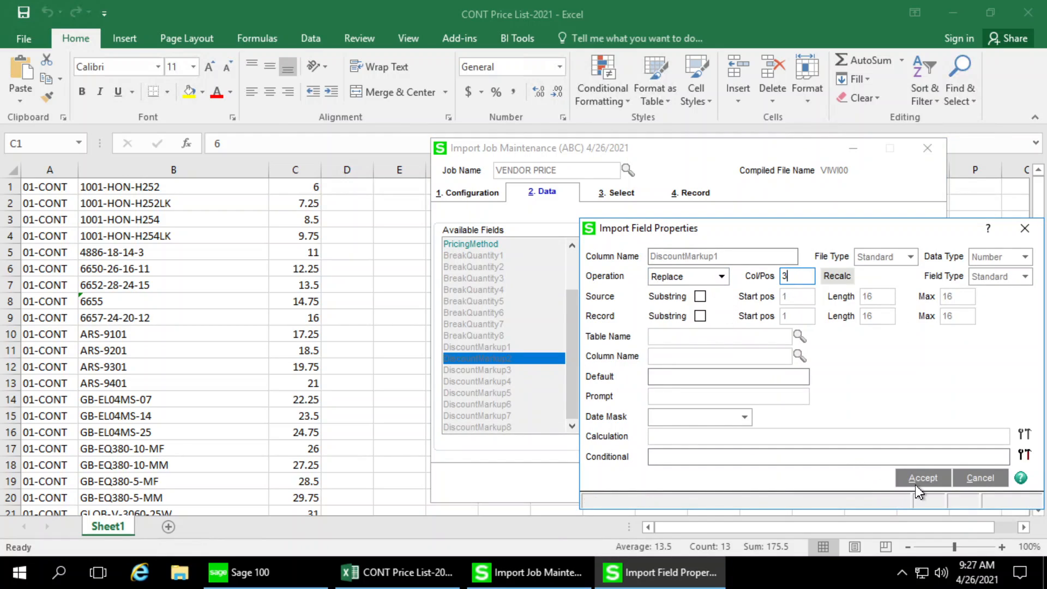
left_click(921, 480)
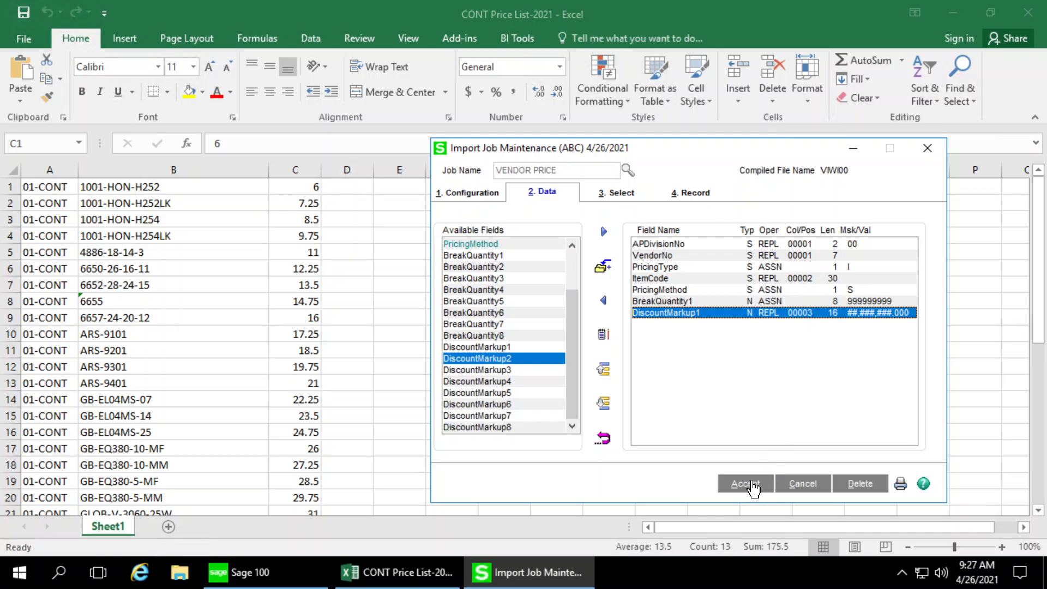
Save the VENDOR PRICE import job without executing it and close the Excel price list
left_click(753, 485)
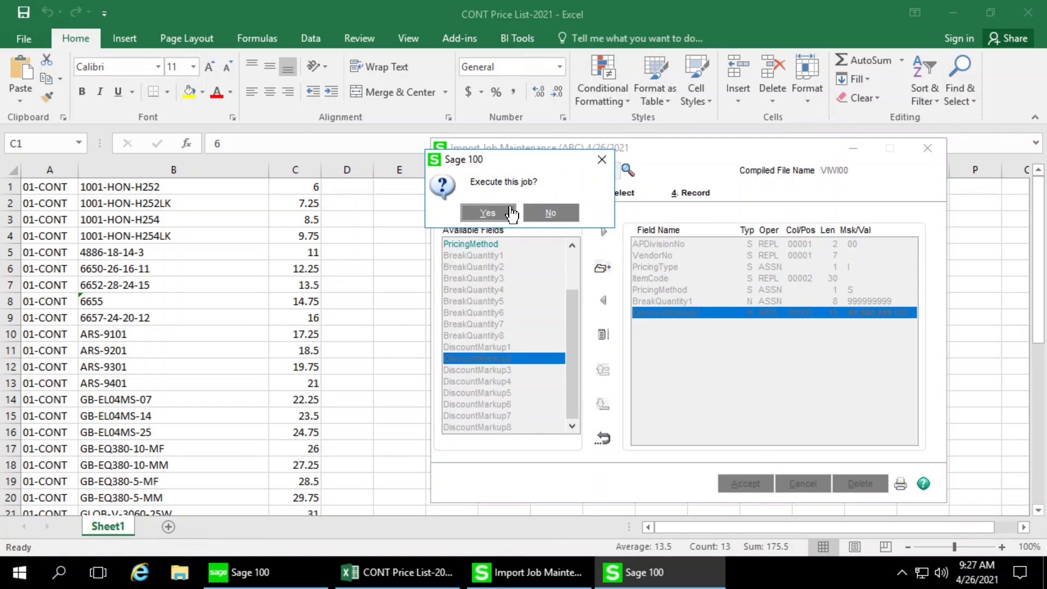
left_click(552, 215)
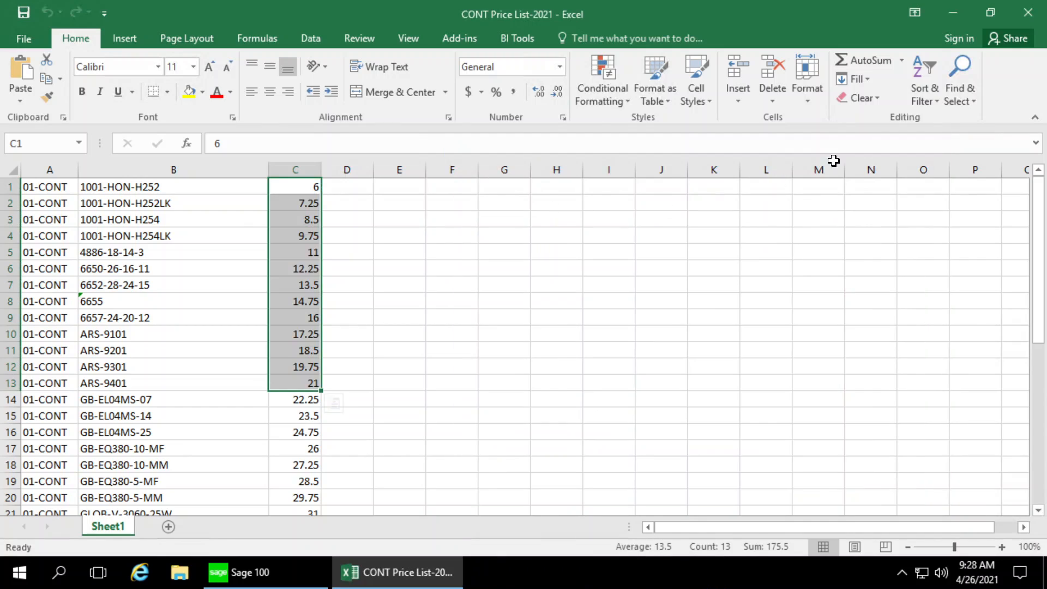
left_click(1031, 13)
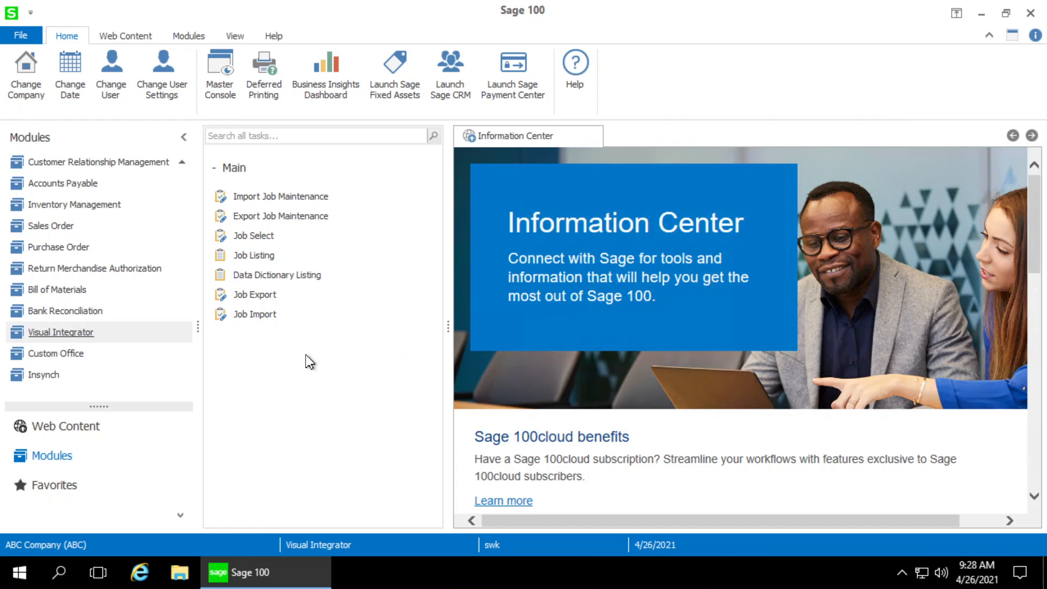
Select the VENDOR PRICE import job, run a test on all records and review the import summary
left_click(256, 234)
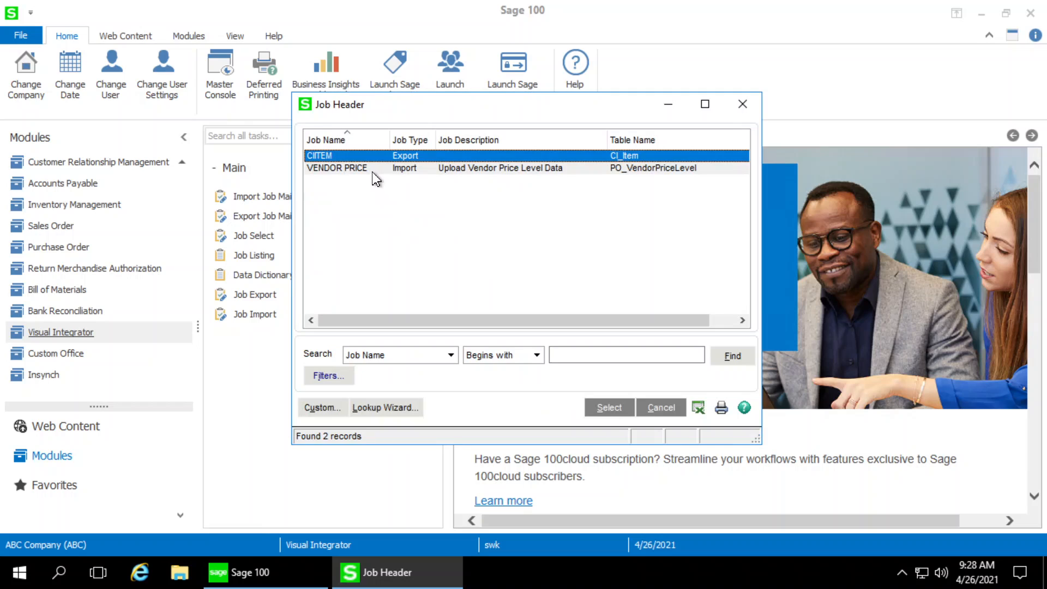
left_click(373, 170)
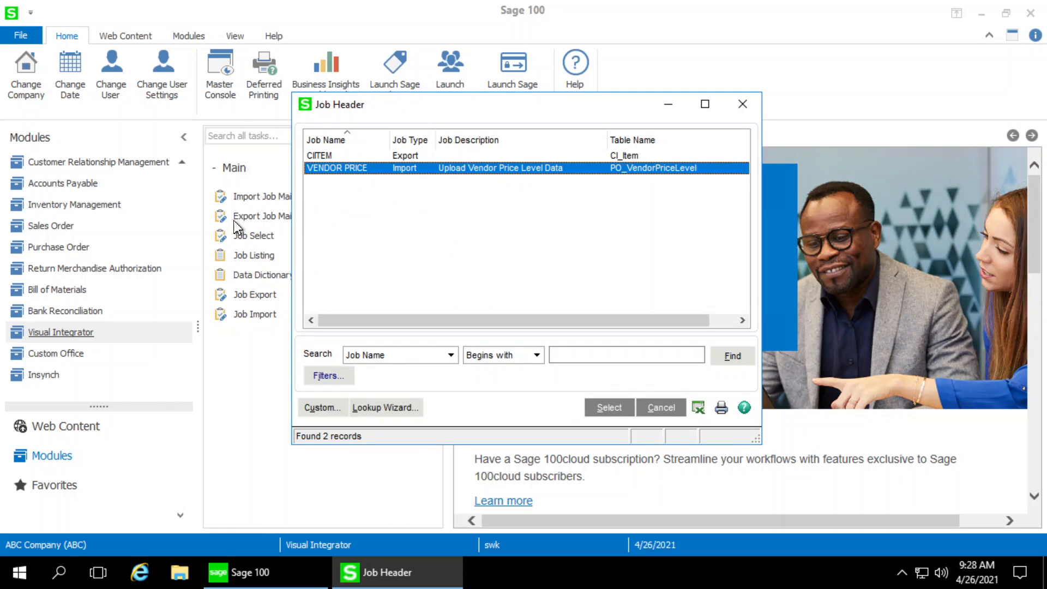
left_click(608, 407)
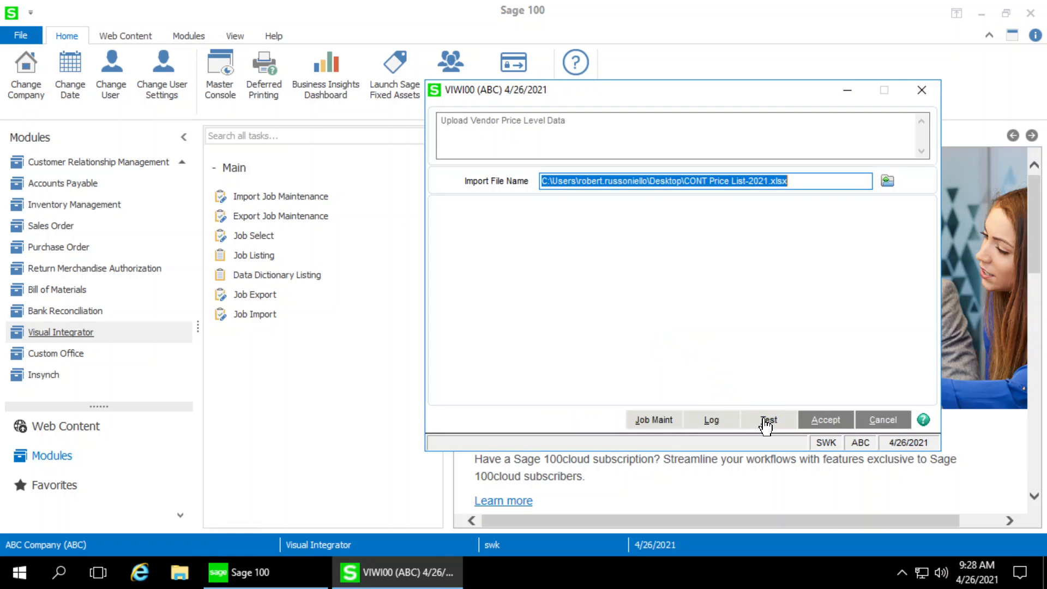
left_click(768, 421)
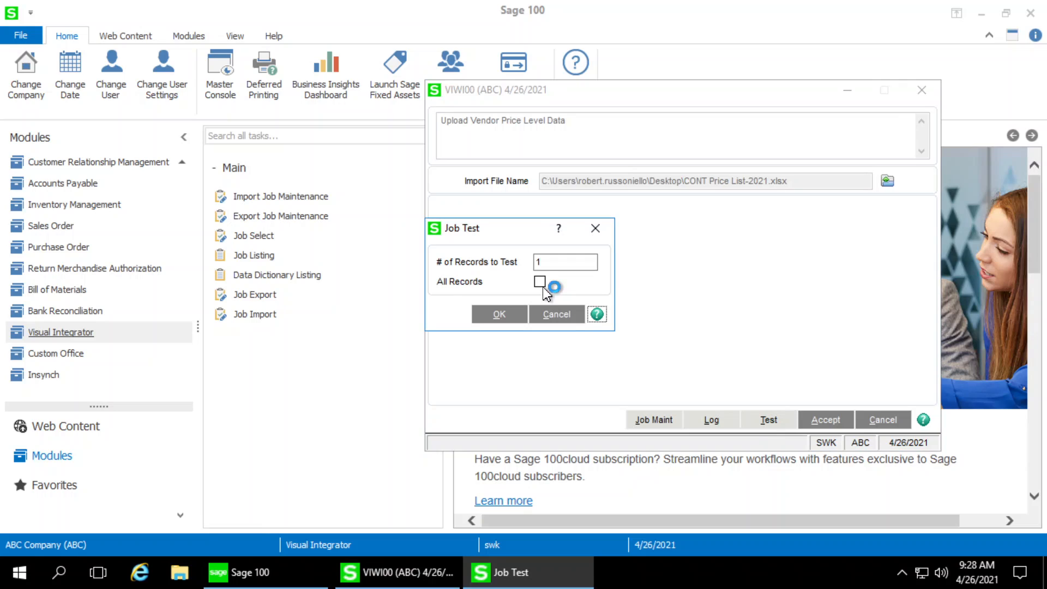
left_click(543, 288)
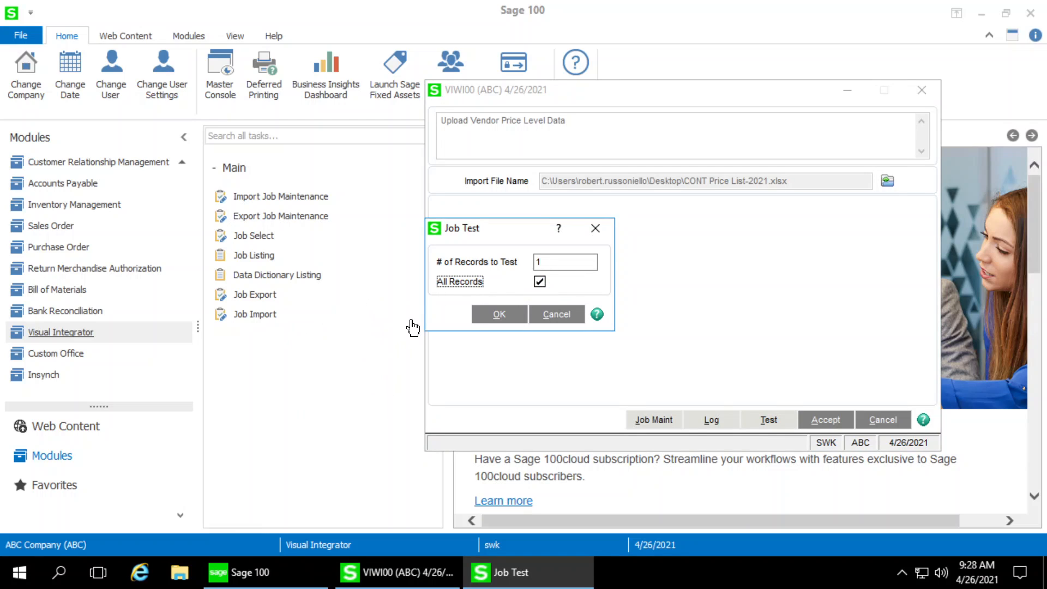
left_click(500, 316)
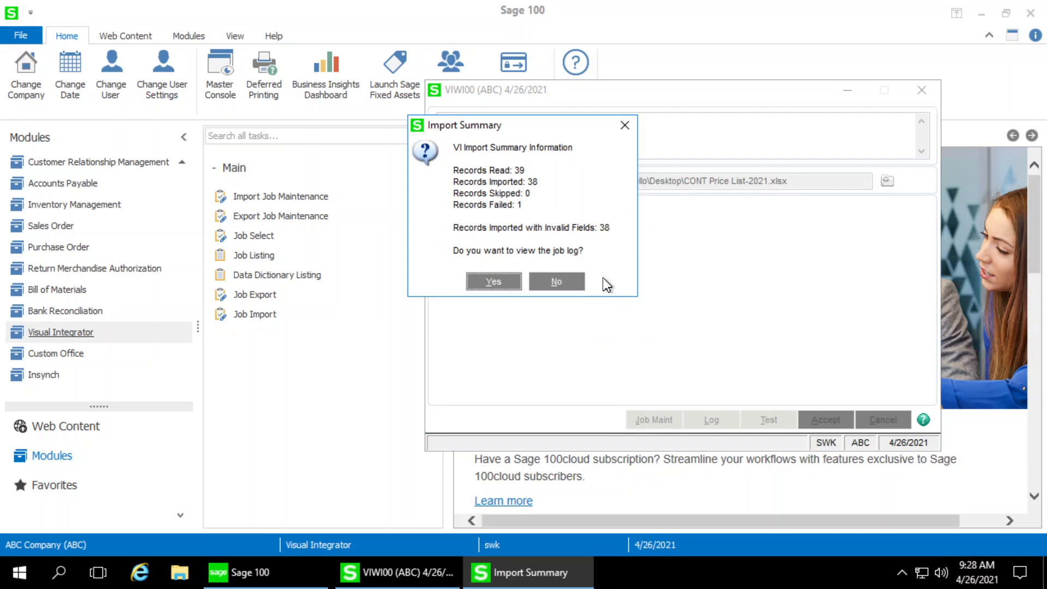
left_click_drag(528, 170, 440, 209)
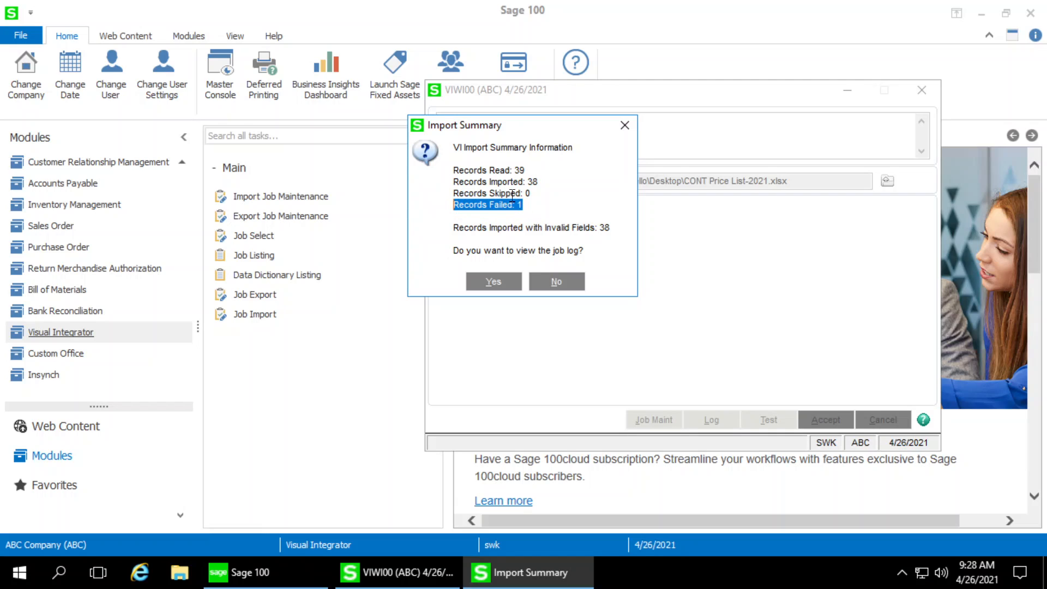
Examine the test's job log and the field details of the failed record in row 35, and close both
left_click(493, 282)
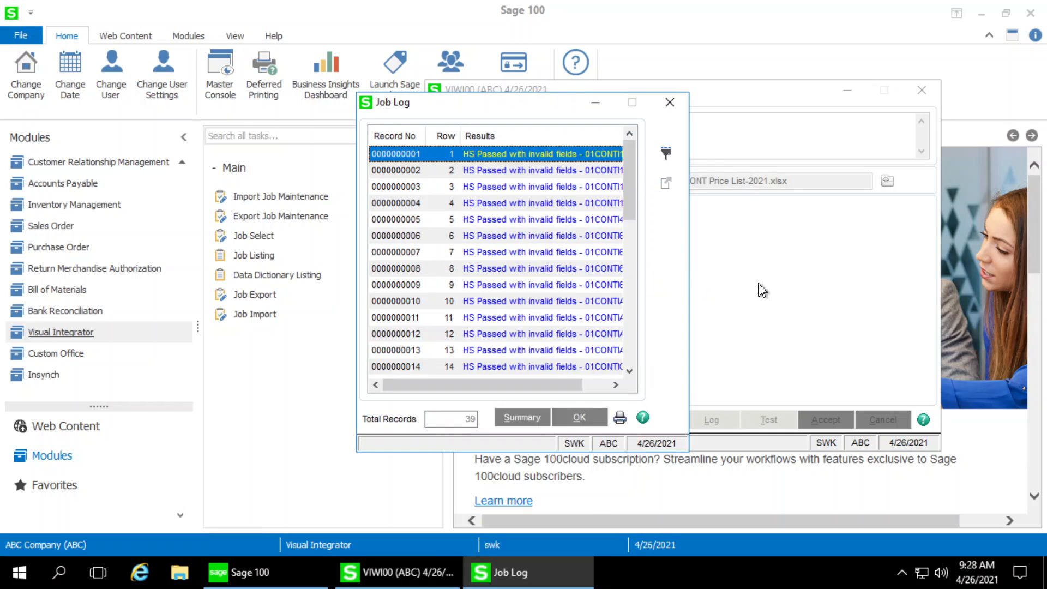
left_click_drag(634, 207, 620, 339)
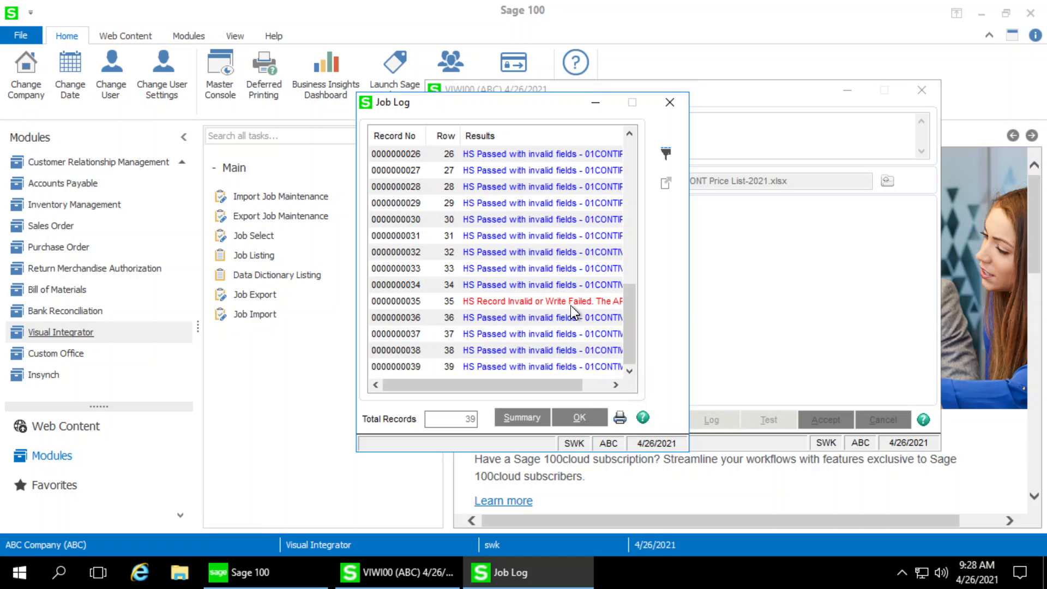
left_click(605, 303)
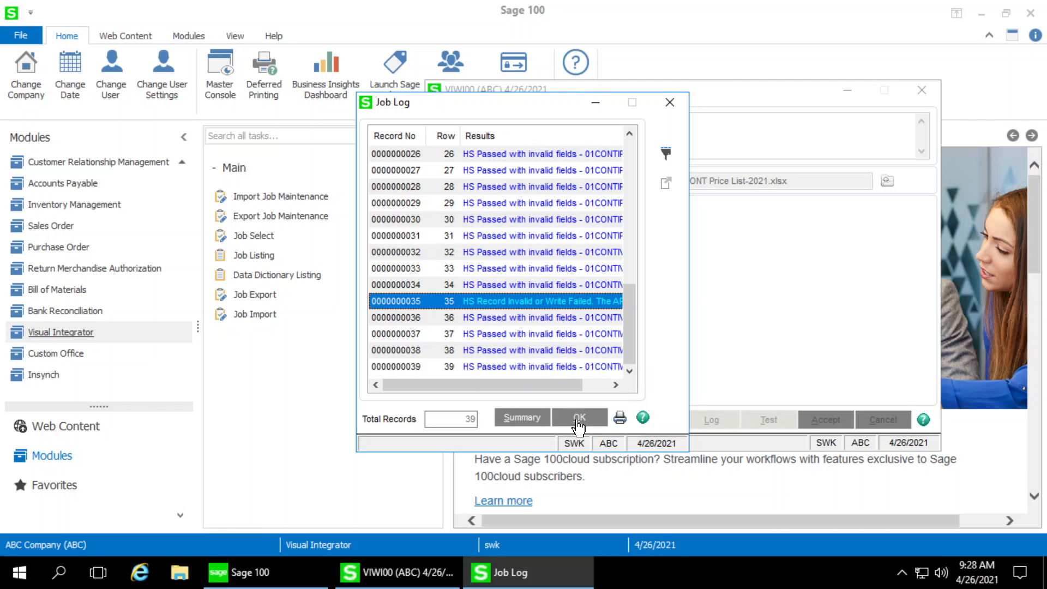
double_click(548, 302)
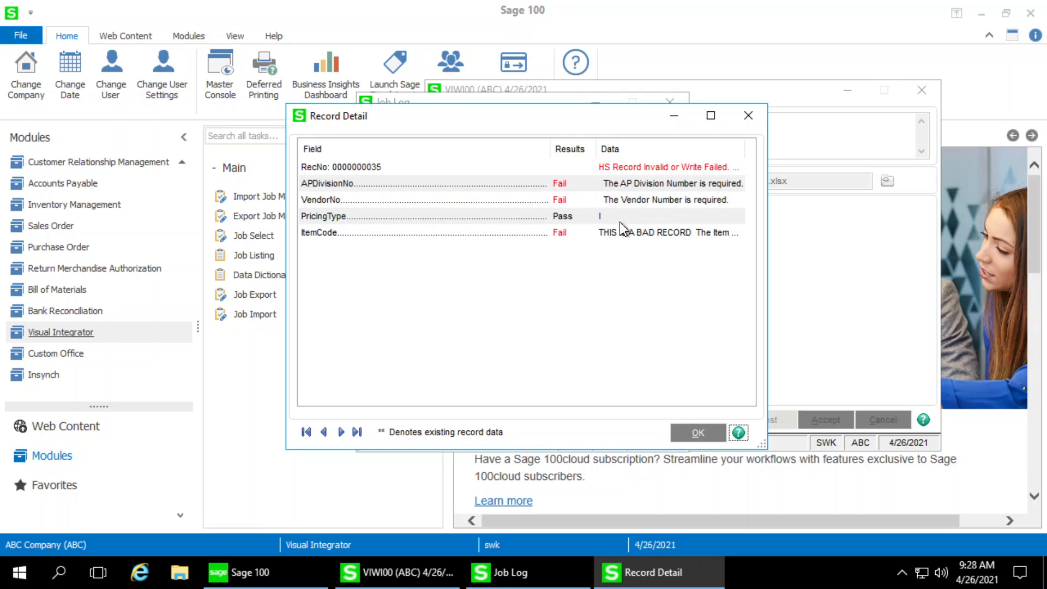
left_click(748, 115)
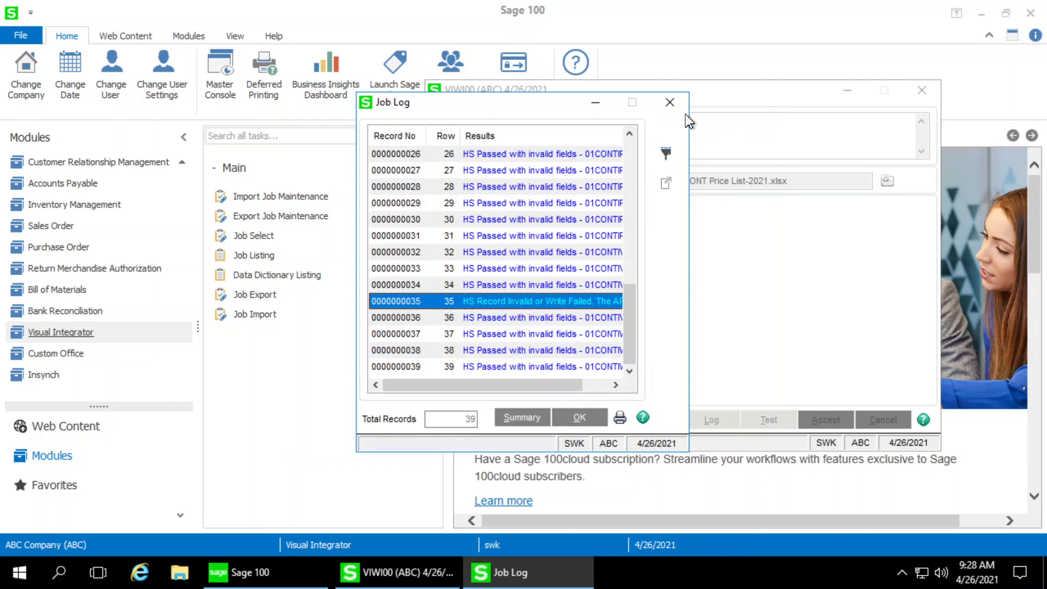
left_click(670, 102)
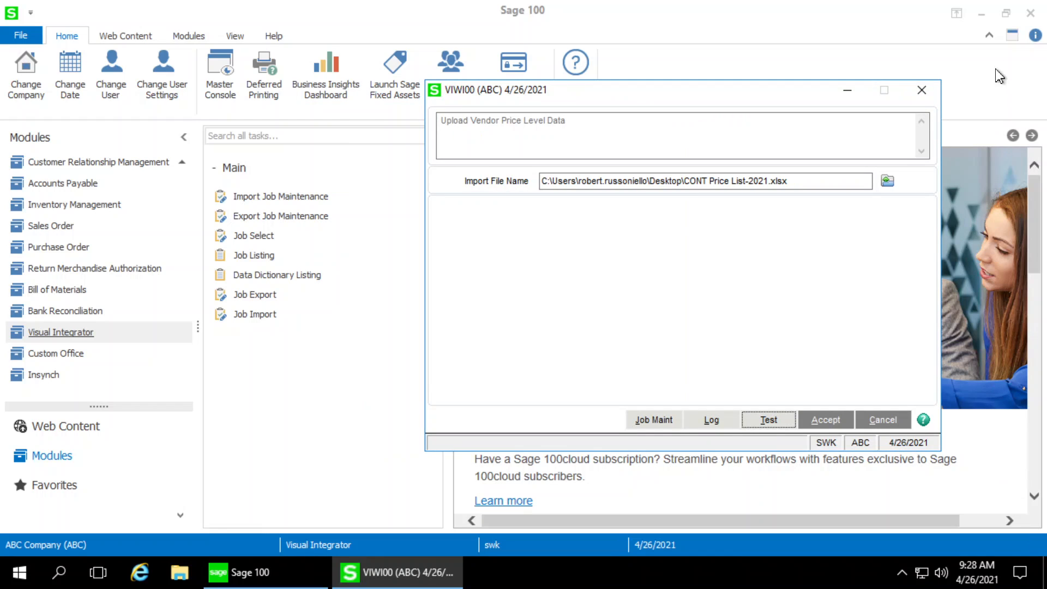
Delete the bad record in row 35 of the CONT Price List-2021 Excel workbook, and save and close the file
left_click(982, 14)
double_click(94, 145)
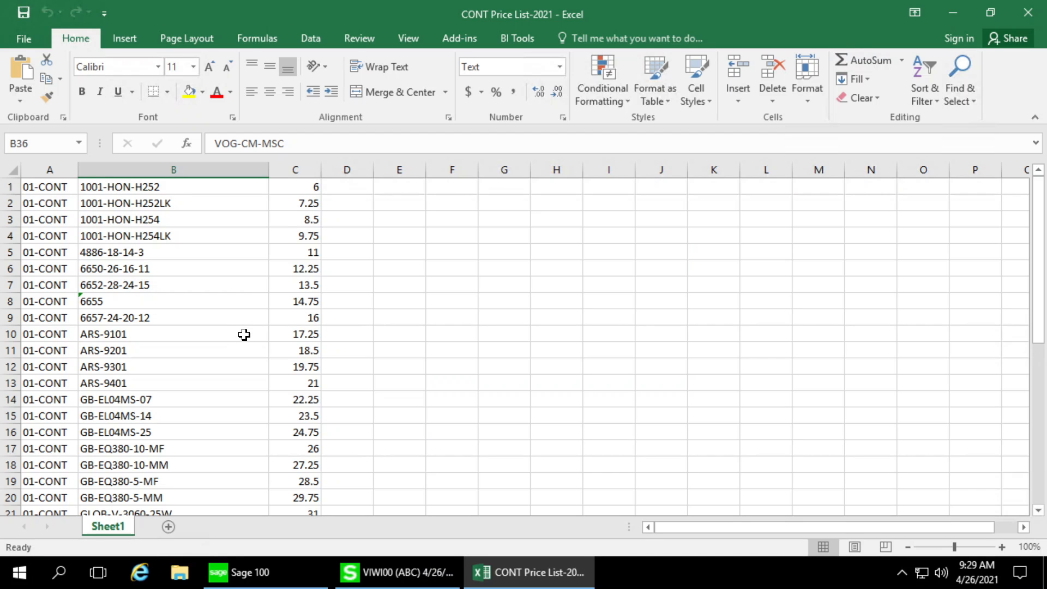
scroll(243, 334, "down", 8)
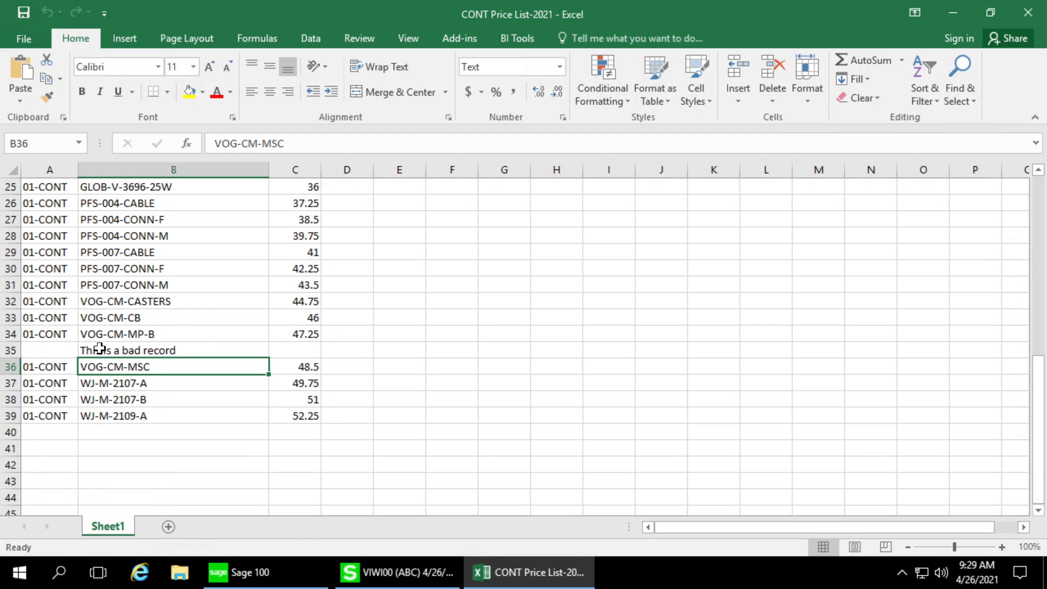
left_click(100, 350)
left_click(11, 350)
right_click(12, 351)
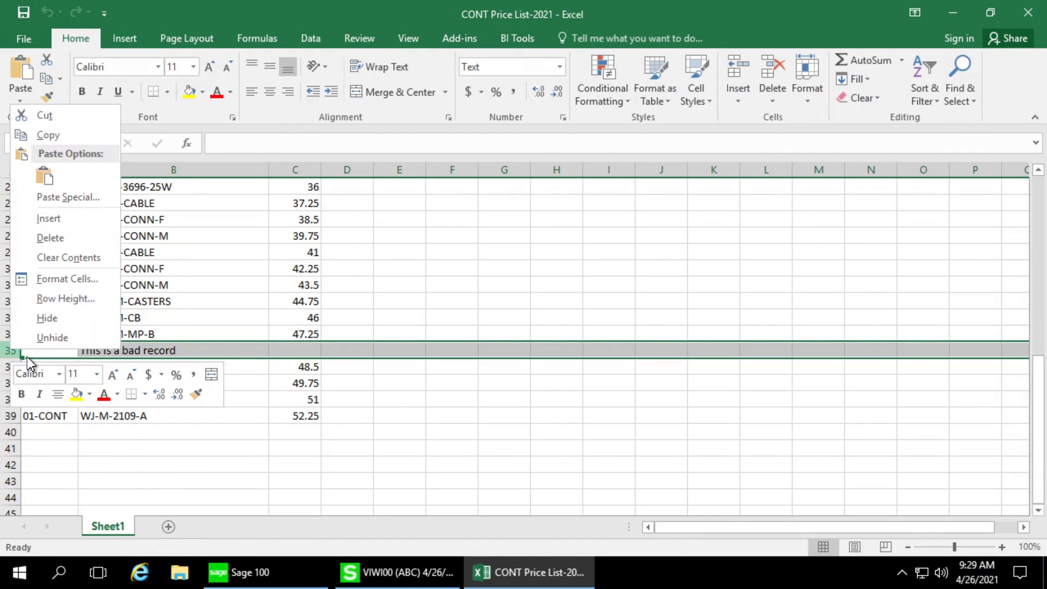
left_click(71, 240)
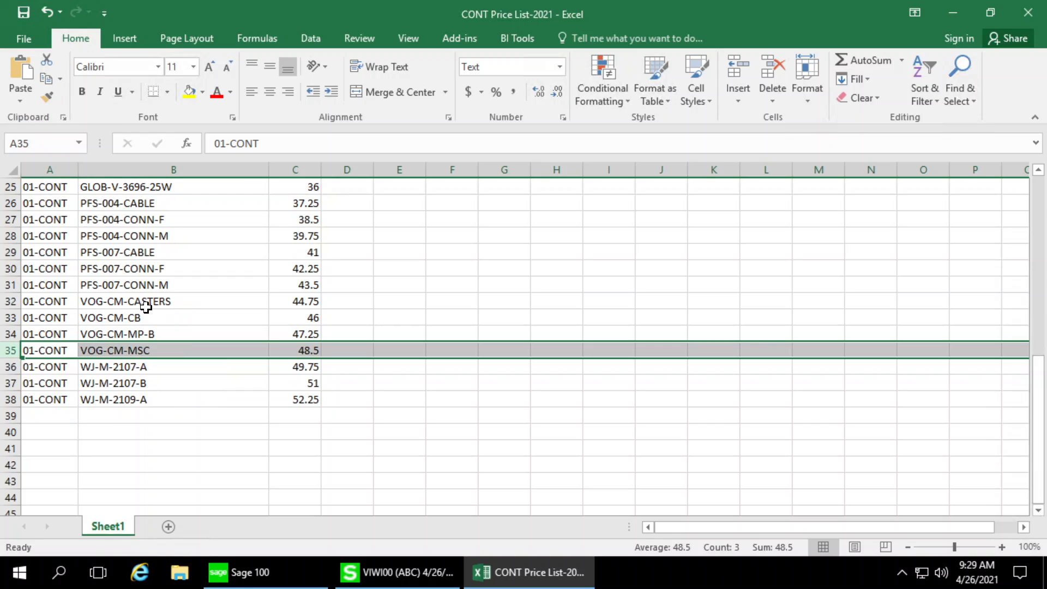
left_click(1028, 12)
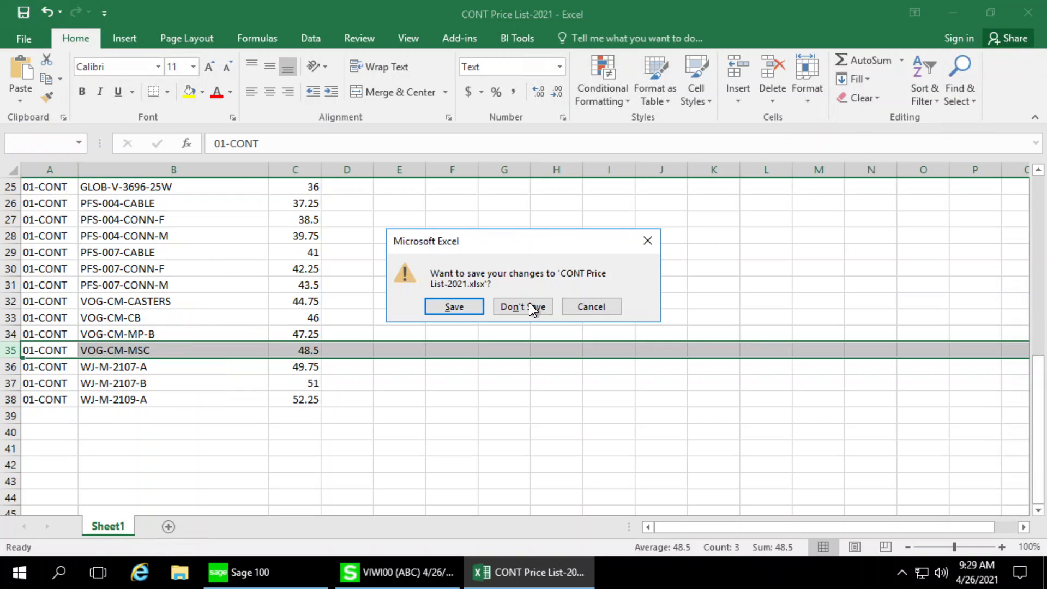
left_click(457, 309)
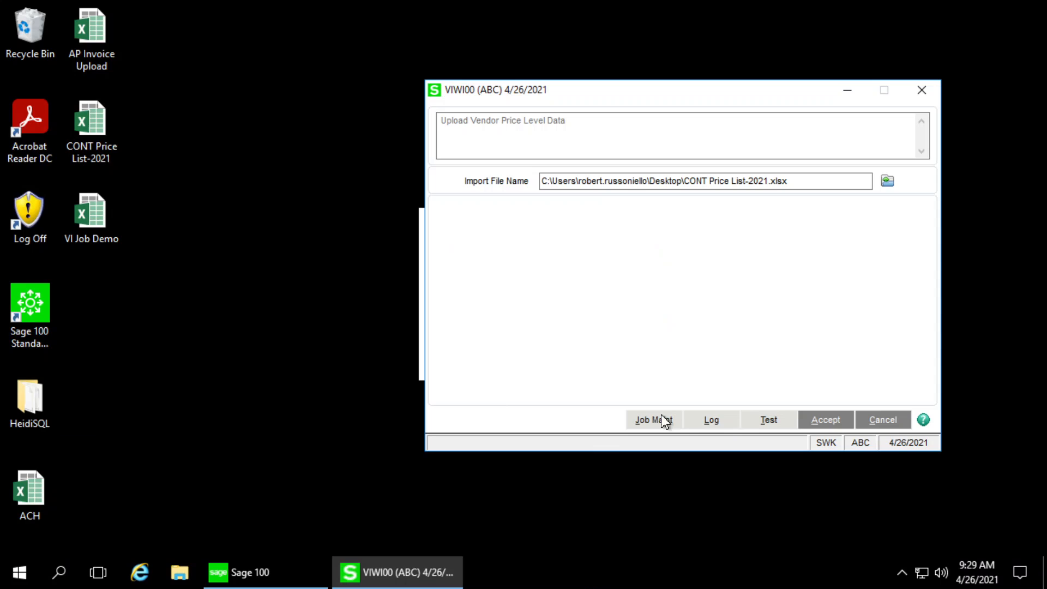
Rerun the import job test on all records, check the failed record count and decline the job log
left_click(779, 430)
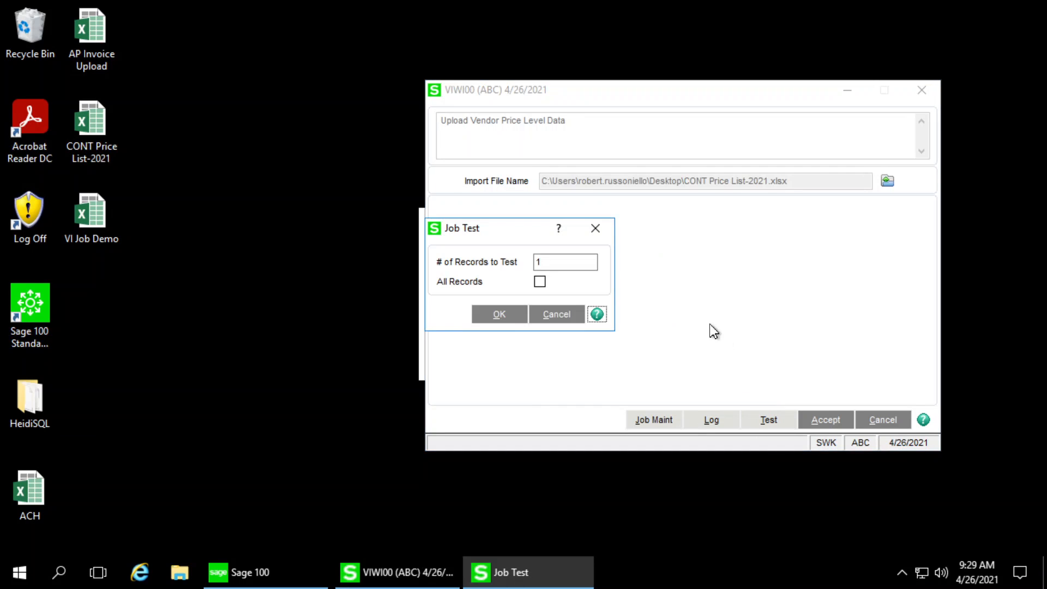
left_click(540, 283)
left_click(506, 319)
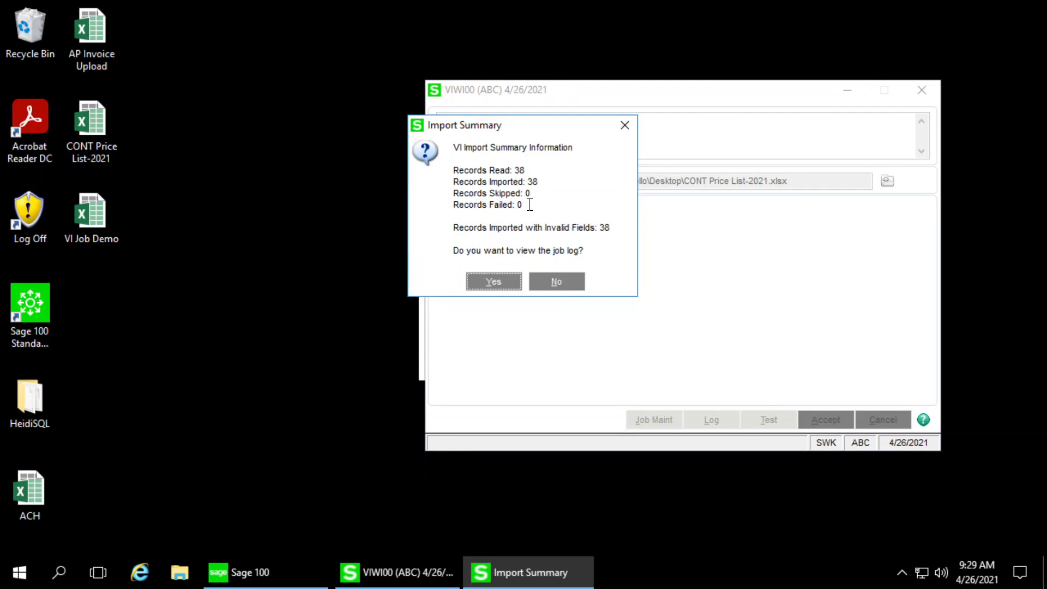
left_click_drag(525, 205, 422, 206)
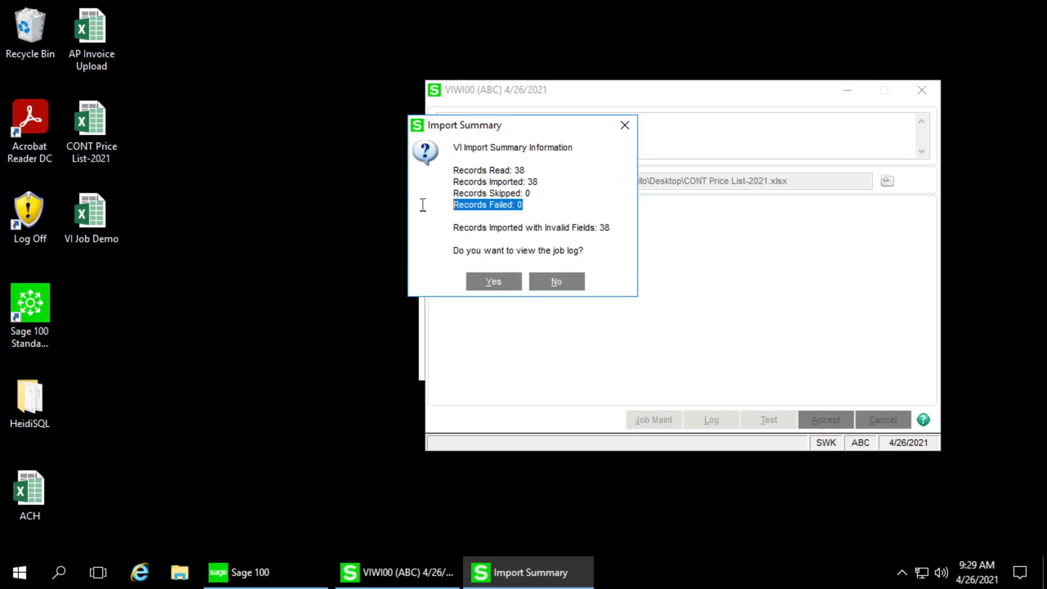
left_click(540, 285)
Run the actual vendor price import into company ABC and finish without viewing the job log
left_click(823, 421)
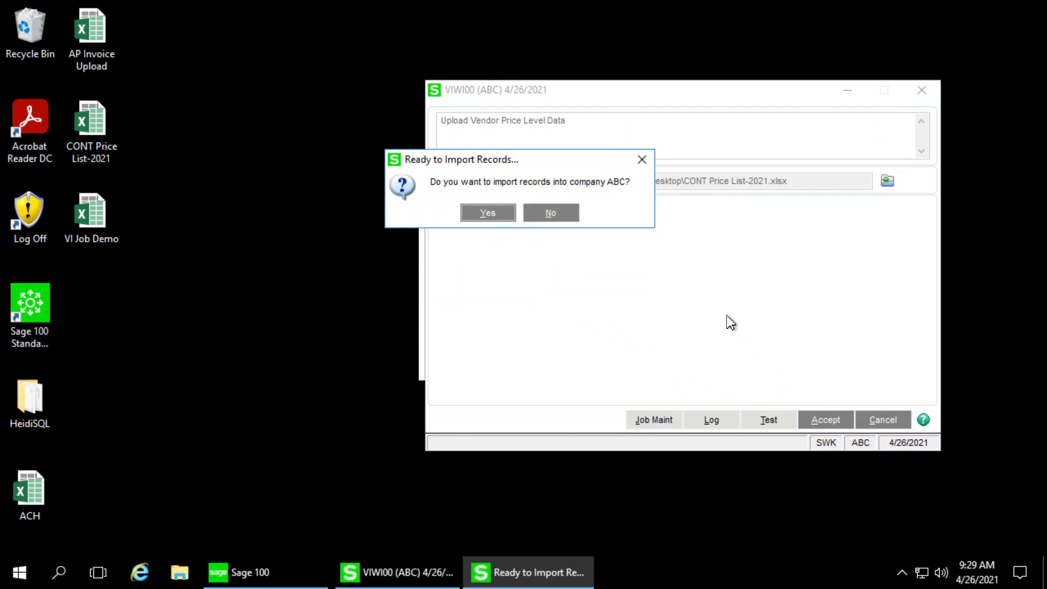
left_click(487, 213)
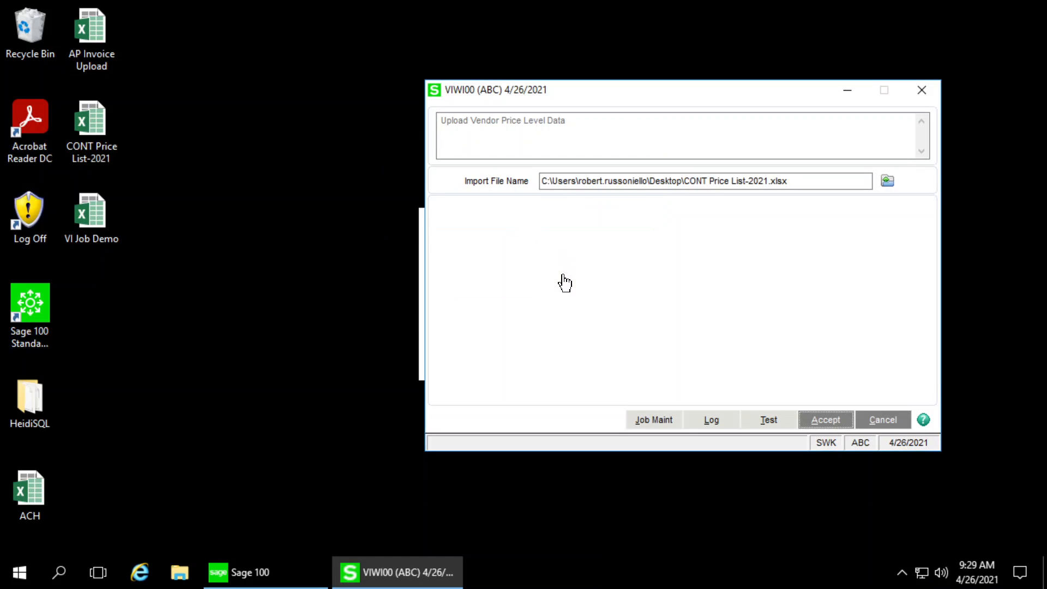
left_click(566, 282)
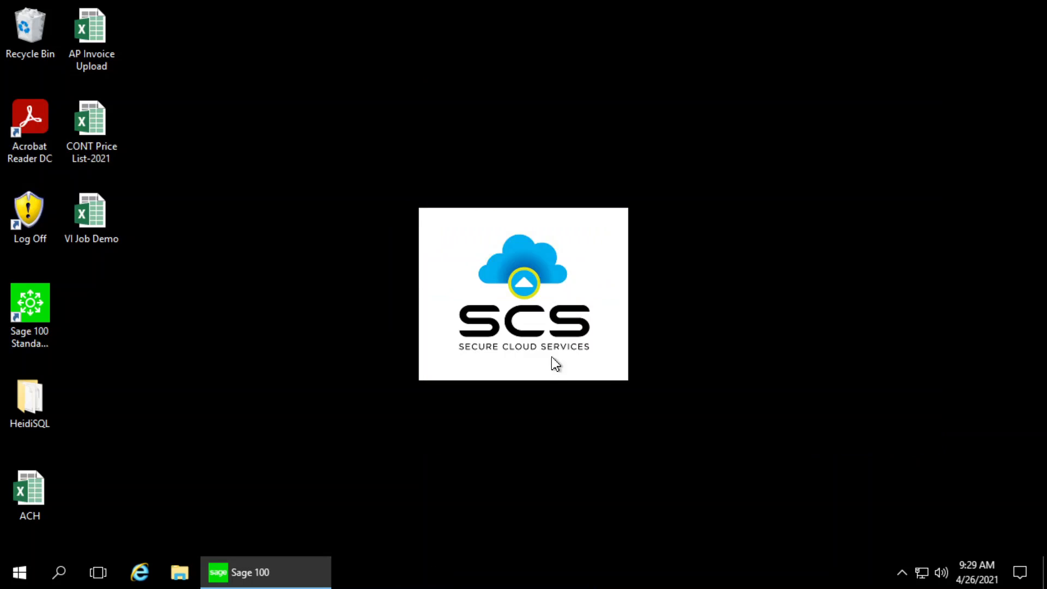
Switch to Sage 100, open the Inventory Management module and minimize the window to reach the desktop
left_click(288, 582)
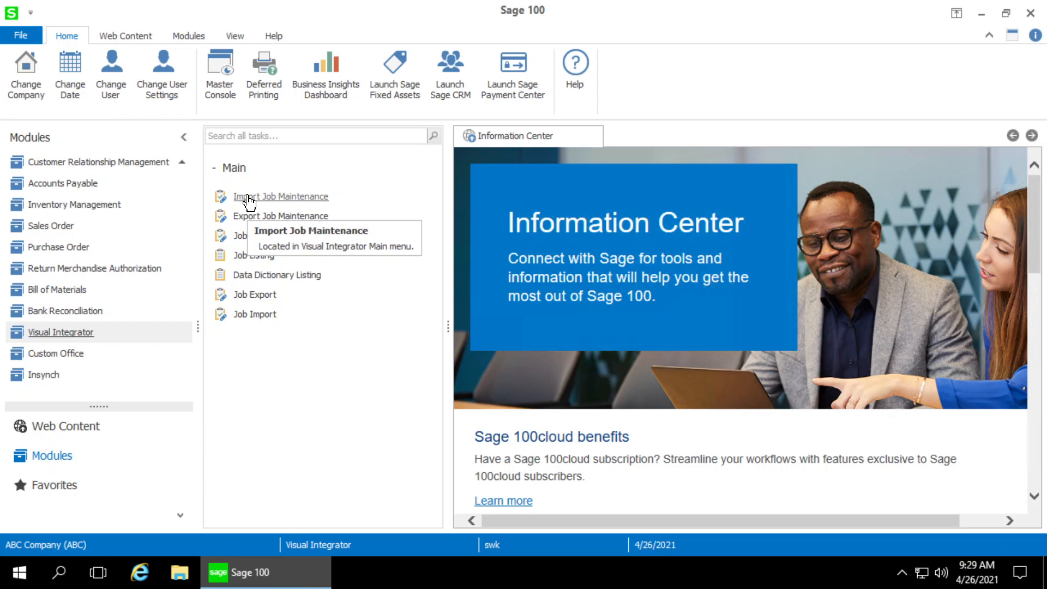
left_click(77, 206)
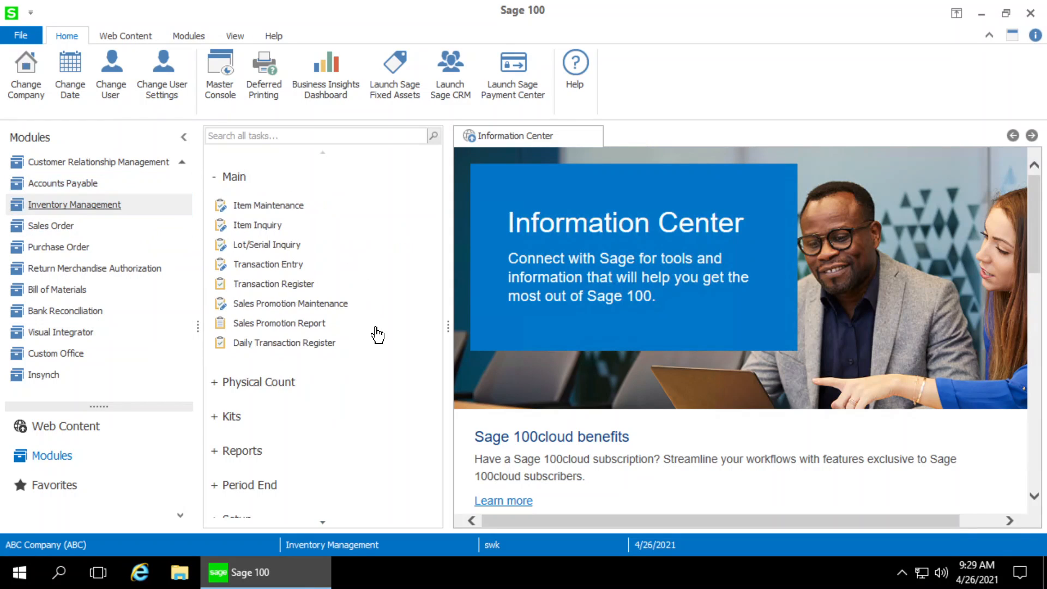
left_click(981, 14)
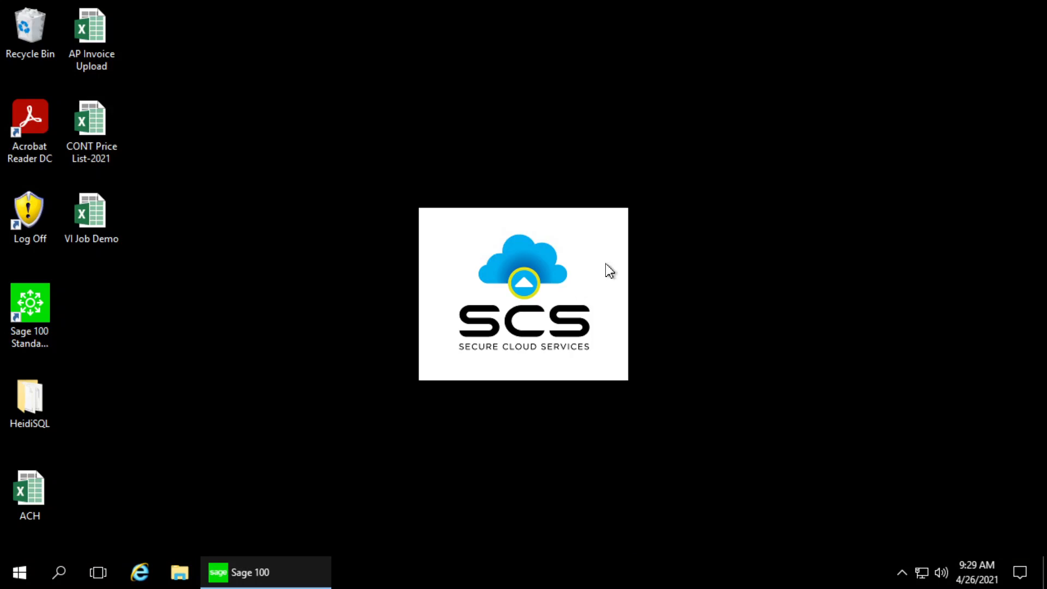
Reopen the CONT Price List-2021 workbook in Excel and select the WJ-M-2109-A record in cells A38:C38
double_click(101, 114)
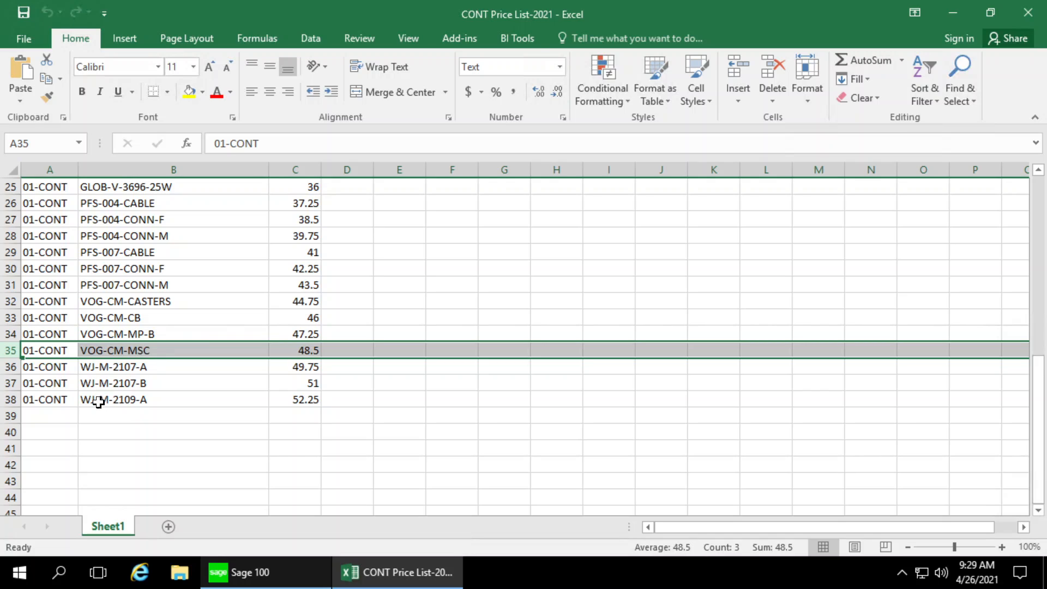
left_click(98, 402)
left_click_drag(33, 402, 294, 401)
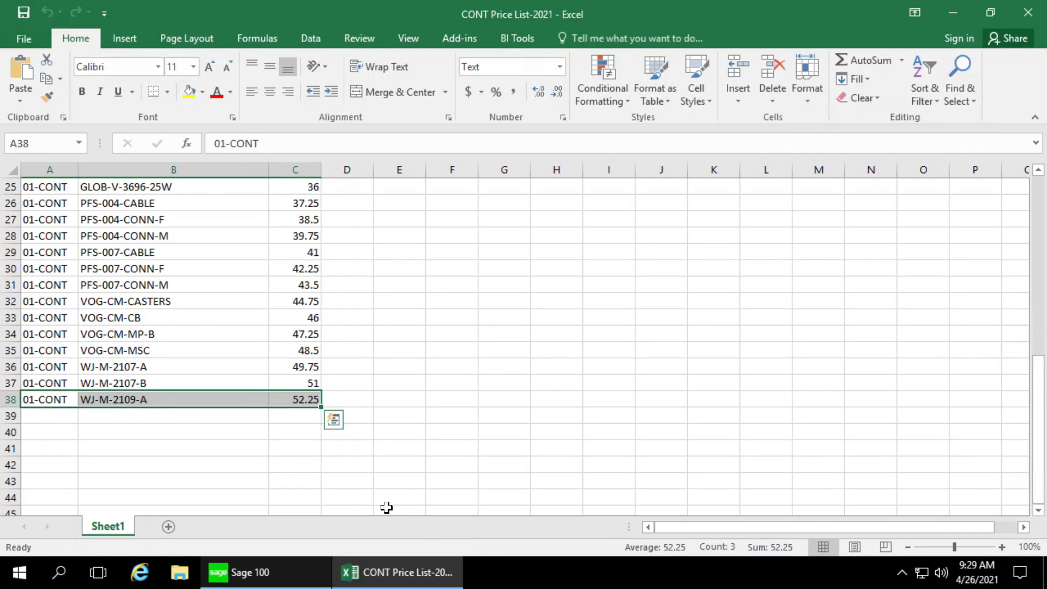
Switch to Sage 100, open Item Maintenance and place its window beside the price list data in Excel
left_click(305, 584)
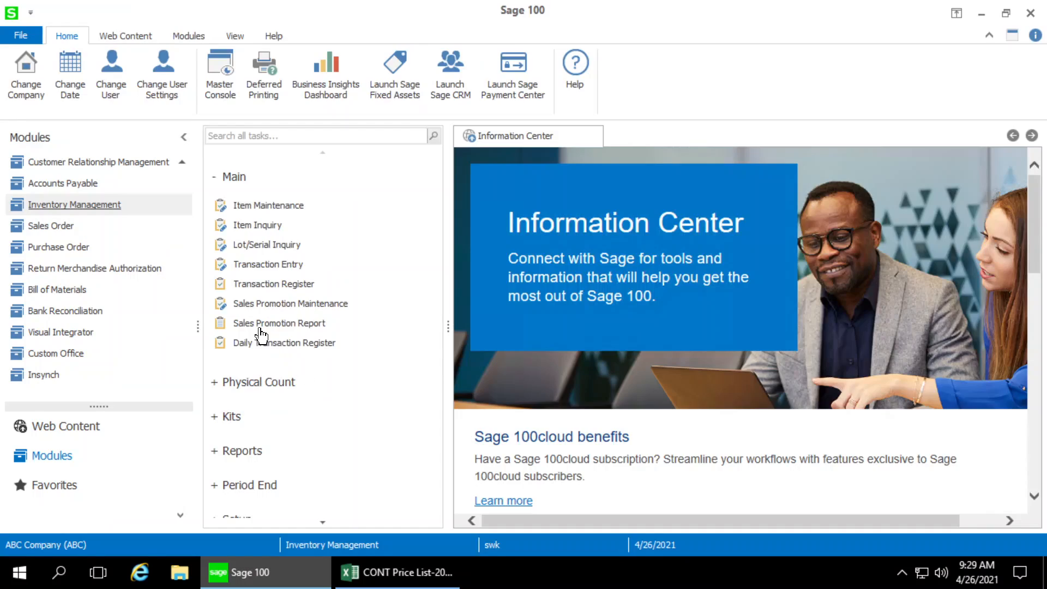
left_click(268, 206)
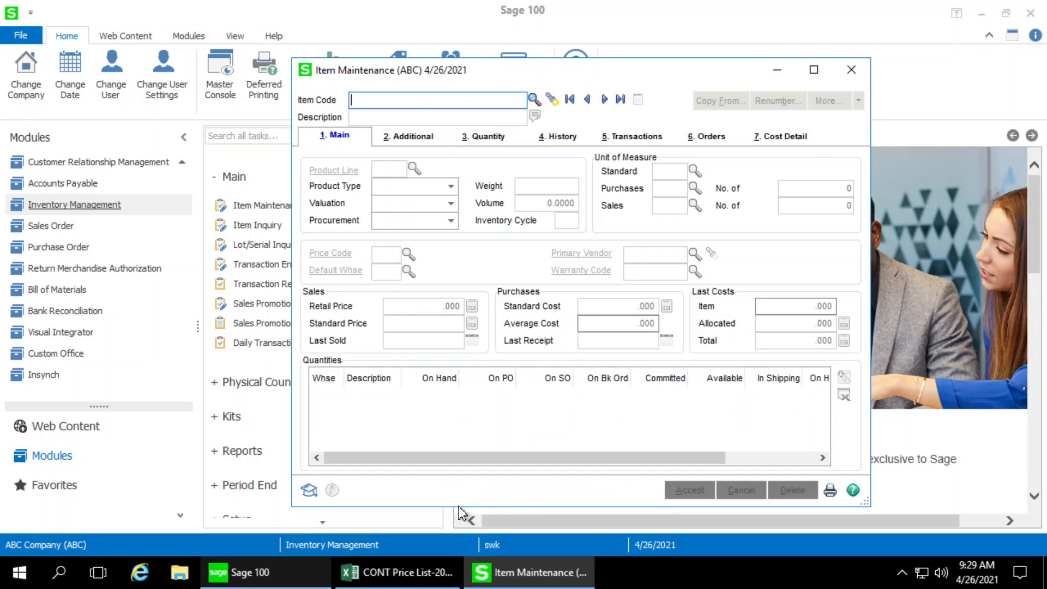
left_click(407, 583)
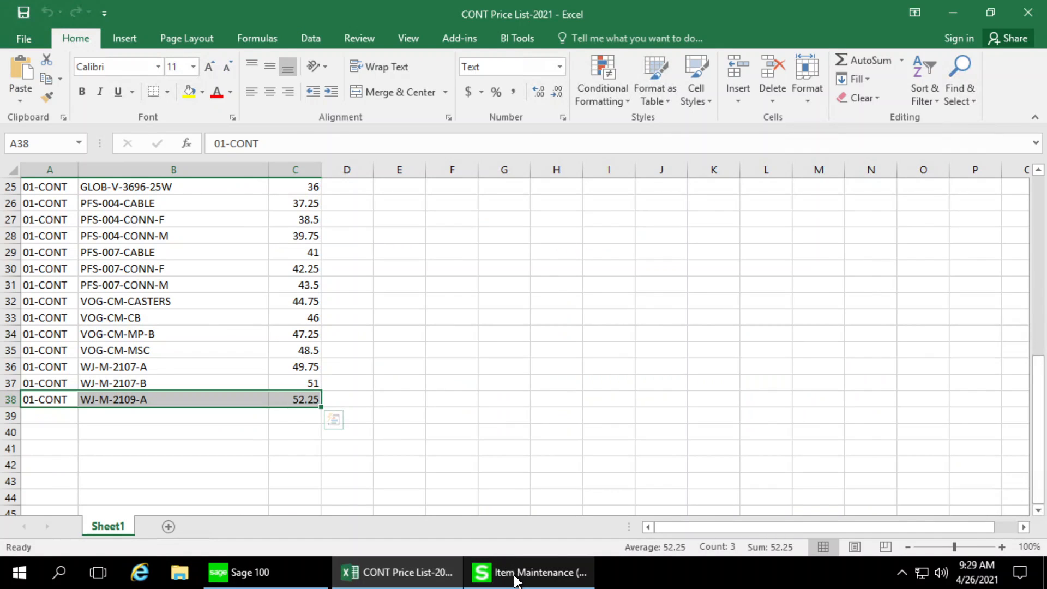
left_click(481, 578)
left_click_drag(476, 82, 588, 77)
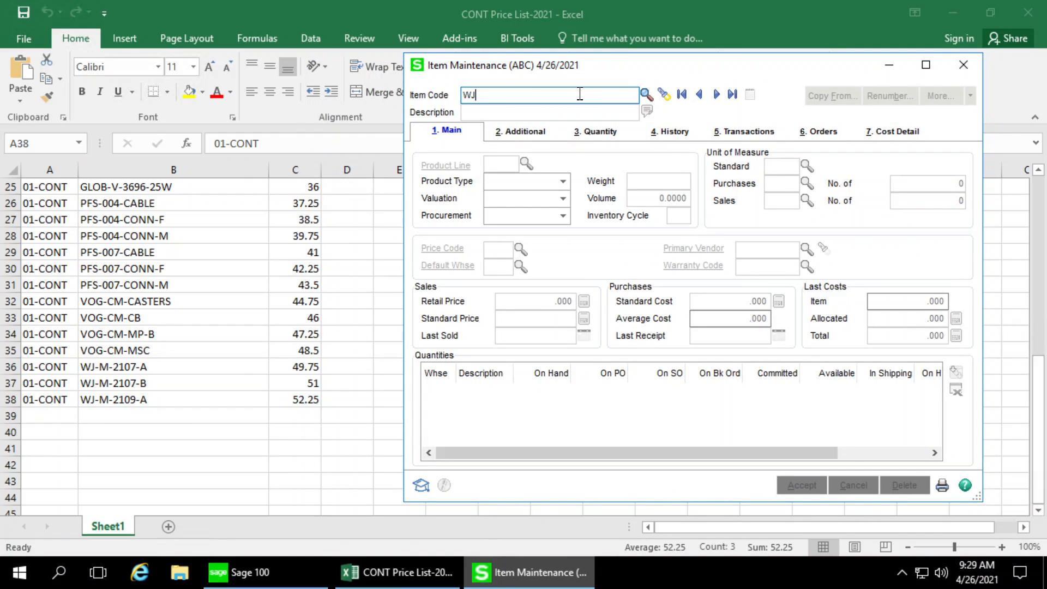
Look up item codes beginning with WJ and load item WJ-M-2109-A
key("F2")
left_click(380, 183)
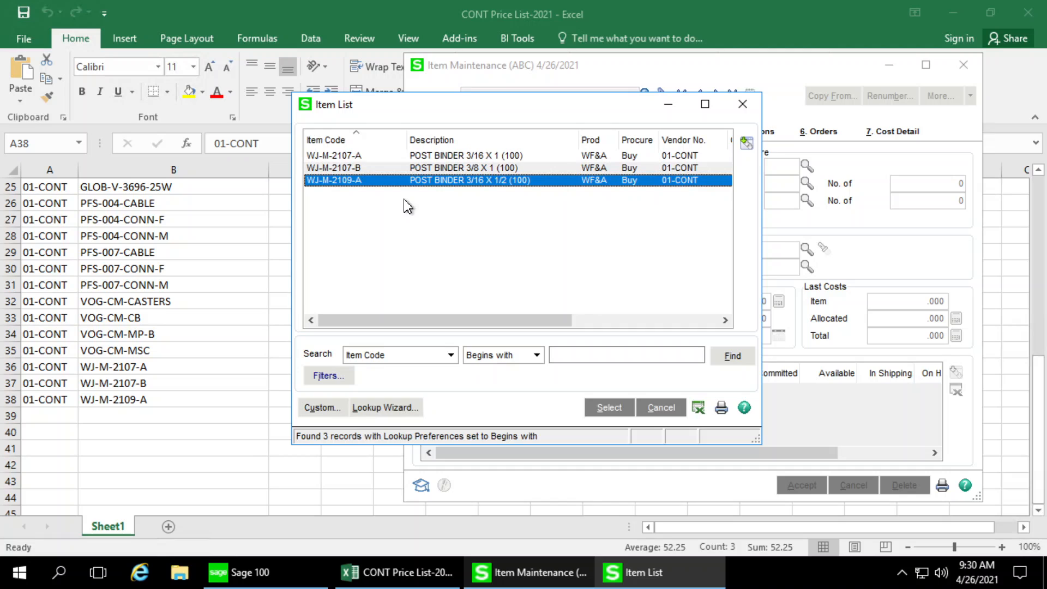
left_click(614, 404)
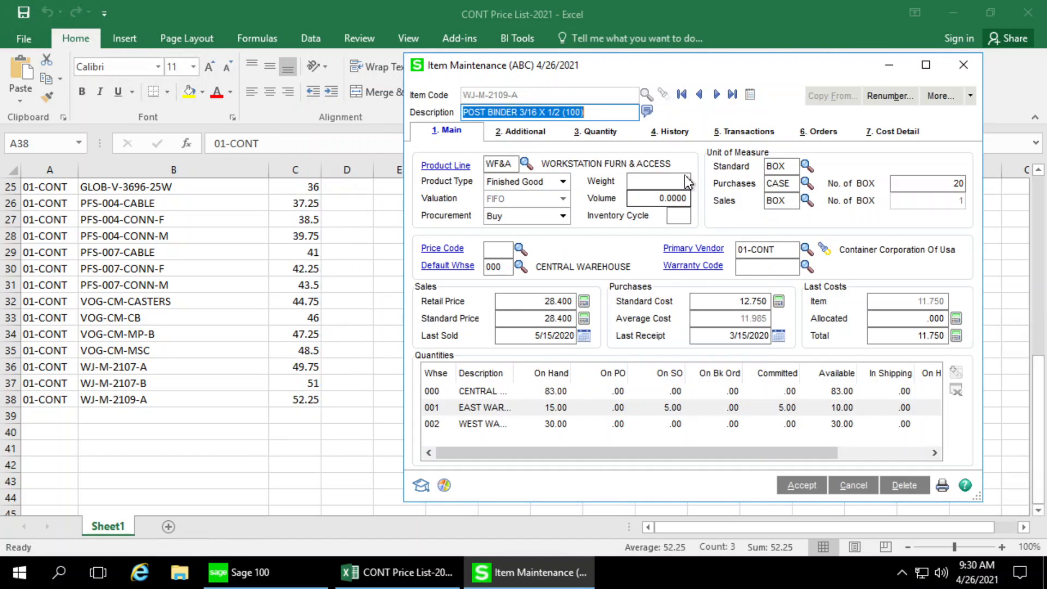
Check the item's vendor price level standard cost for vendor 01-CONT, then close the price level and item vendor windows
left_click(947, 98)
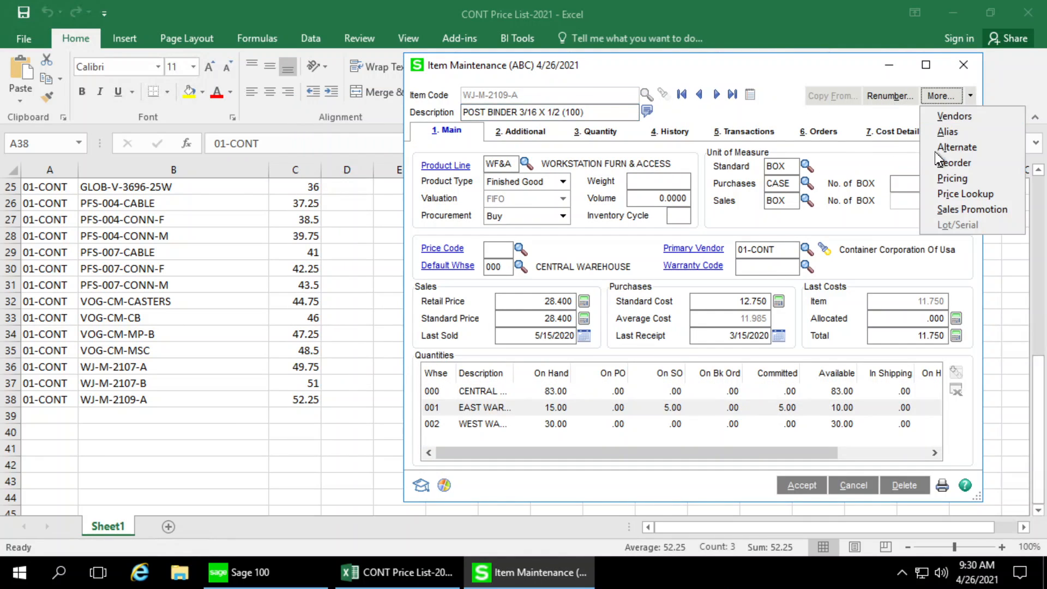
left_click(949, 116)
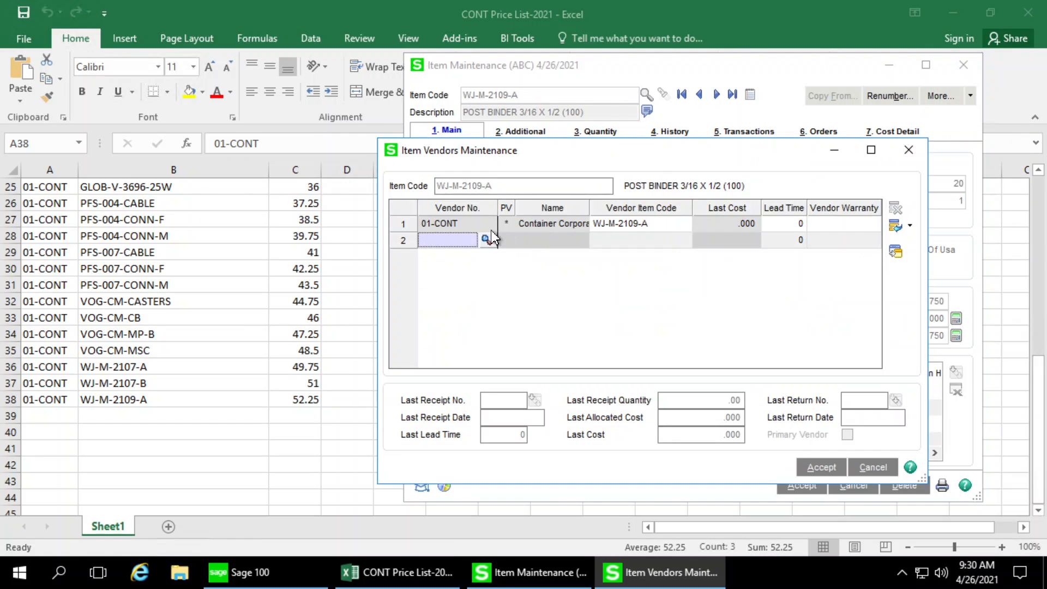
left_click(459, 228)
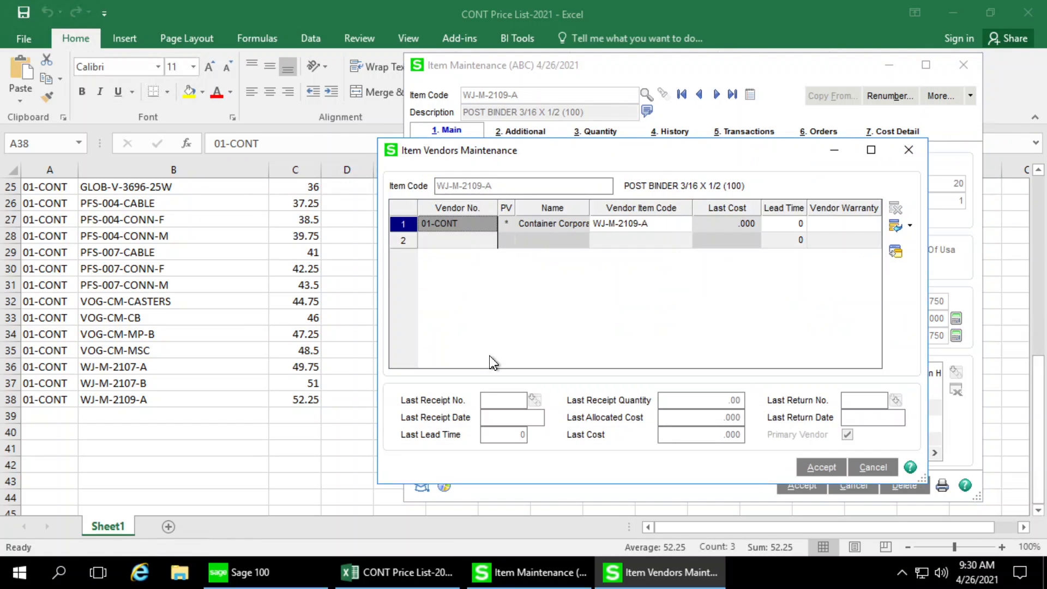
left_click(897, 253)
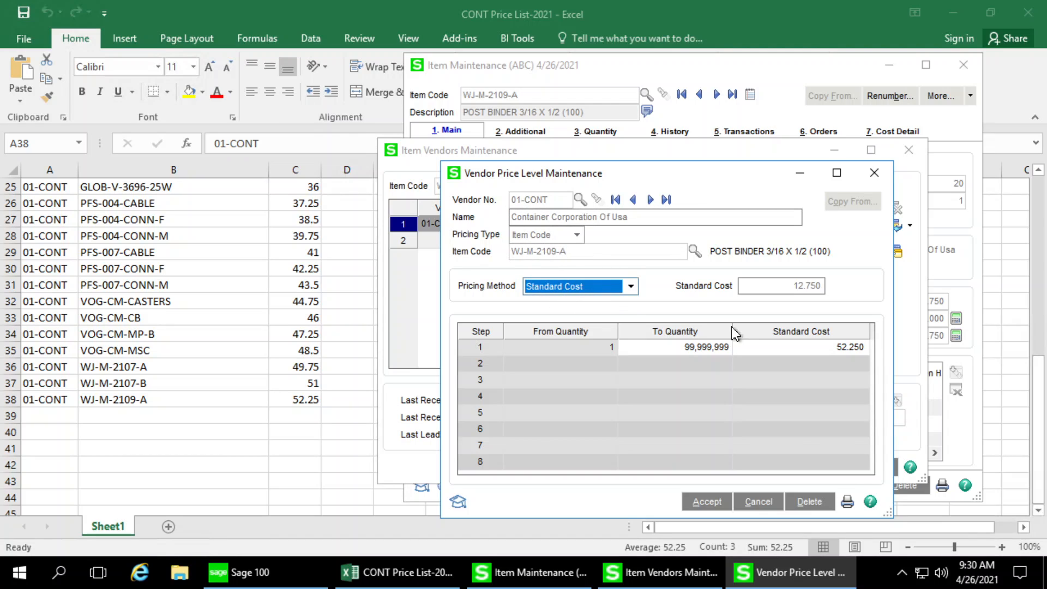
left_click(819, 349)
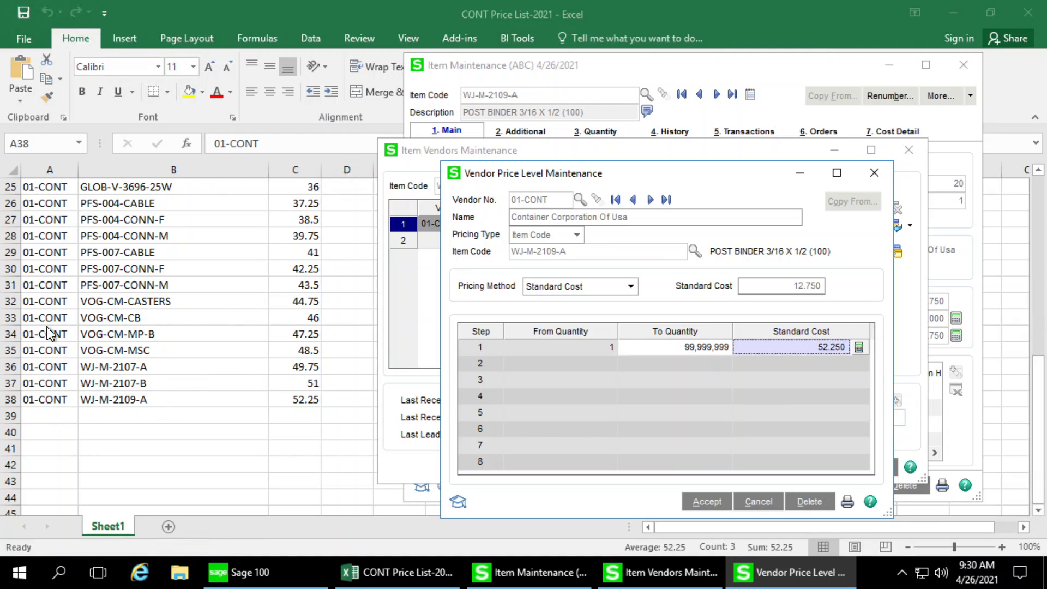
left_click(873, 173)
left_click(908, 150)
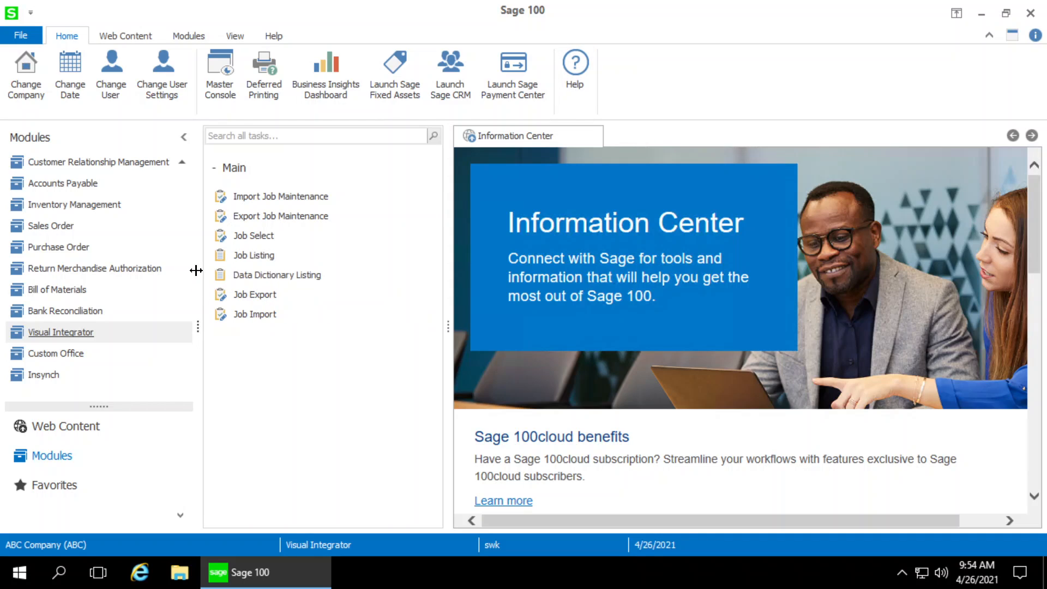
Open the AP Invoice Upload workbook from the desktop and review its division, vendor, invoice number, date, GL account, amount and comment columns
left_click(1044, 573)
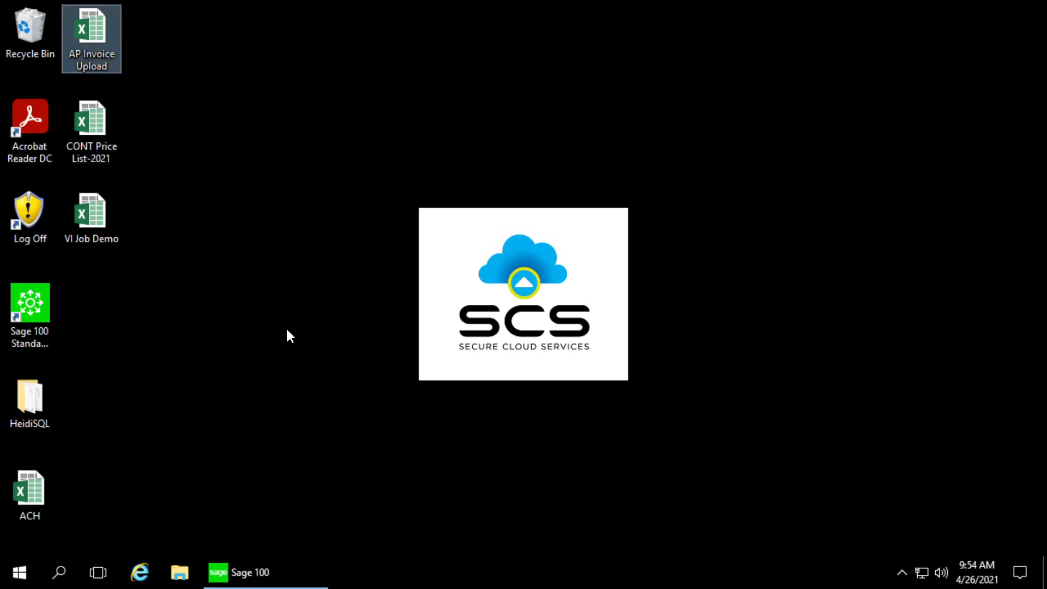
double_click(102, 32)
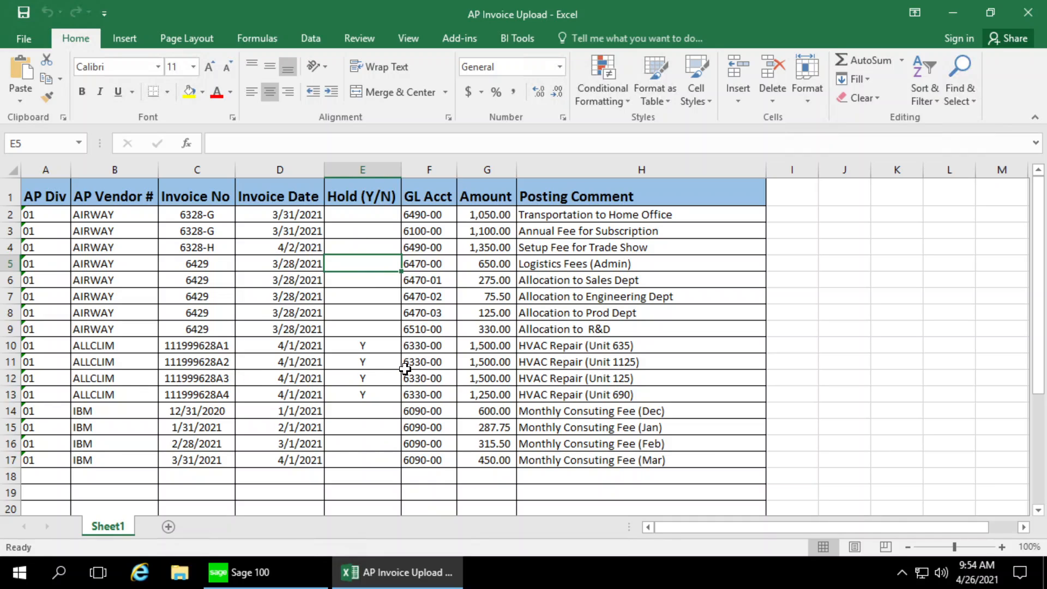
left_click_drag(38, 216, 5, 362)
left_click_drag(117, 212, 119, 394)
left_click_drag(203, 215, 200, 411)
left_click_drag(282, 217, 276, 383)
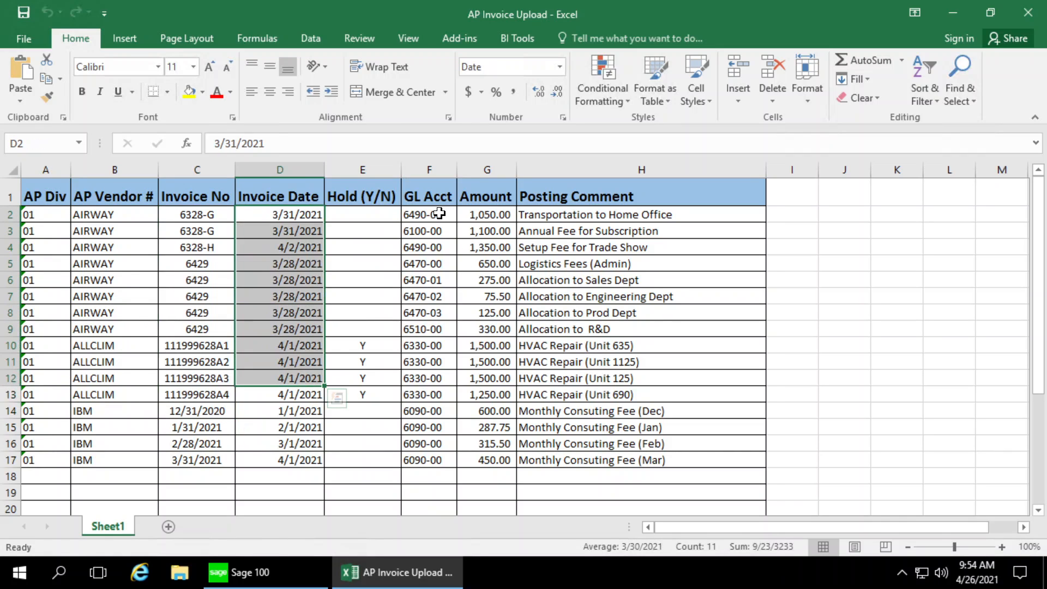
left_click_drag(436, 214, 596, 432)
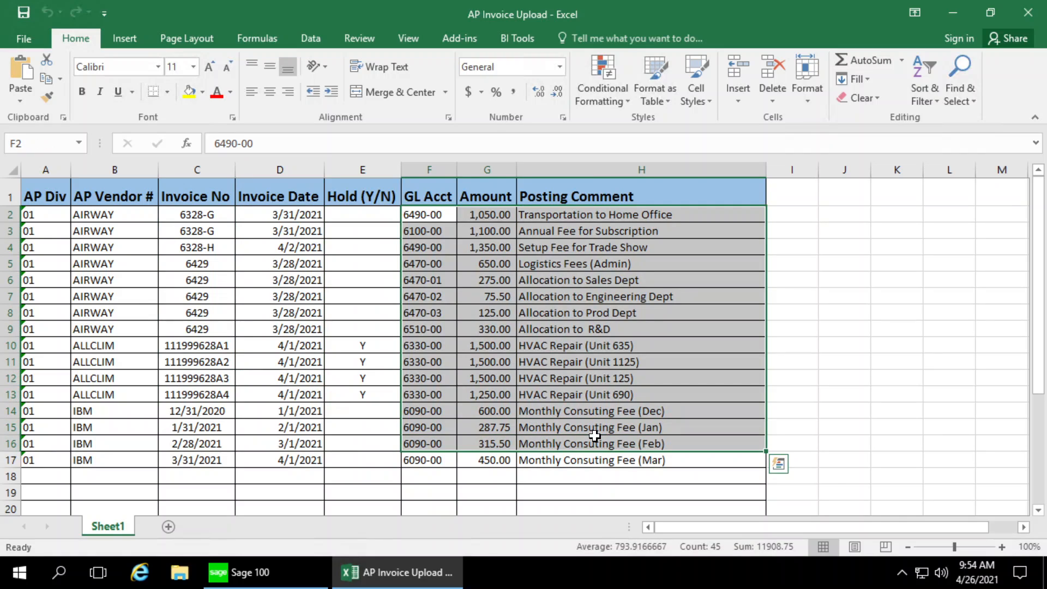
Switch to Sage 100 and create a Visual Integrator import job named APINVENTRY for the AP_InvoiceHeader table
left_click(300, 574)
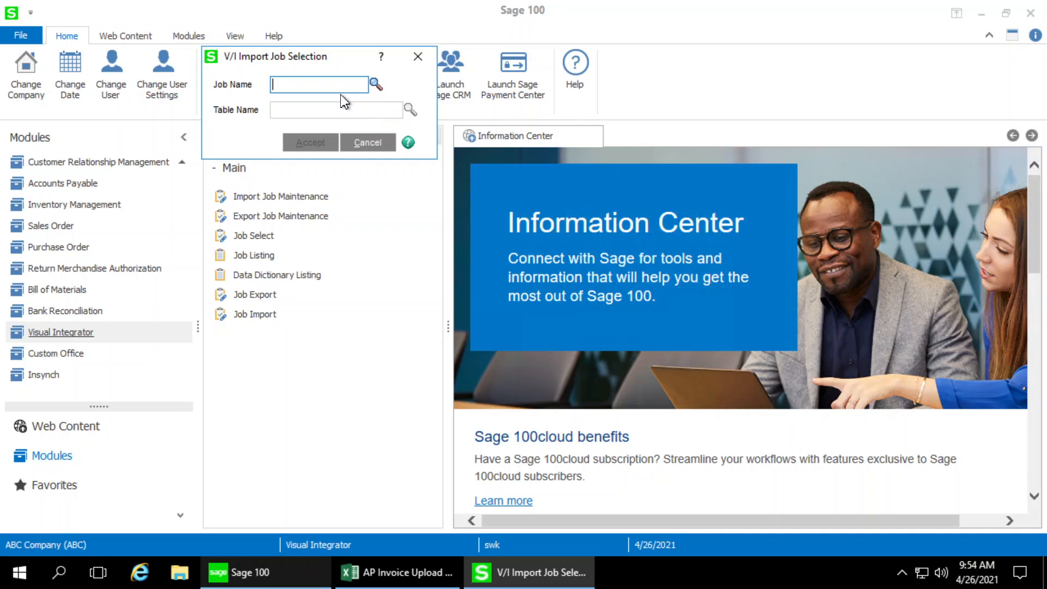
type("APINVENTRY")
key("Tab")
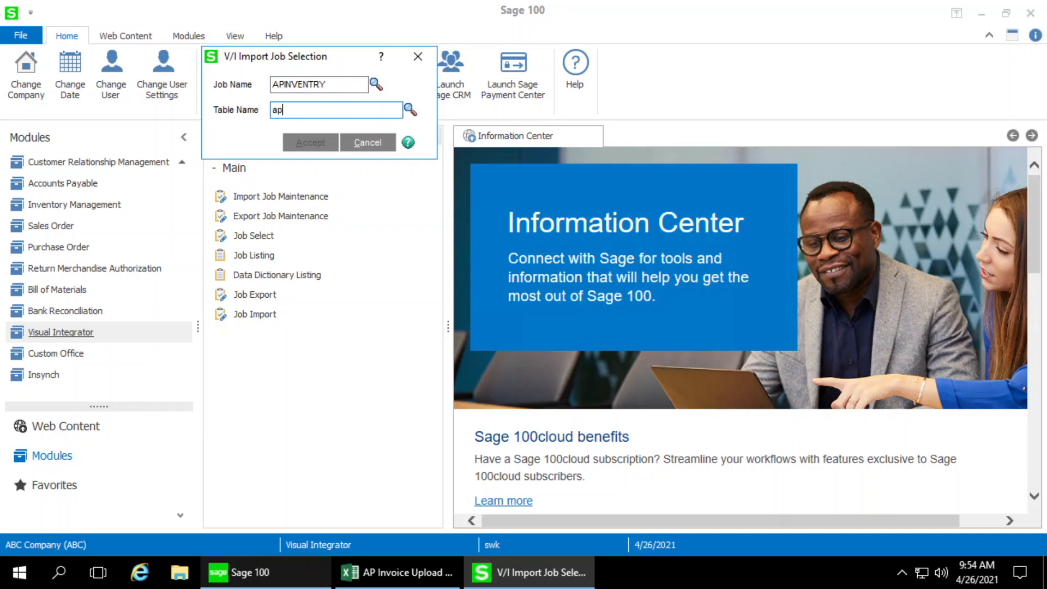
left_click(410, 110)
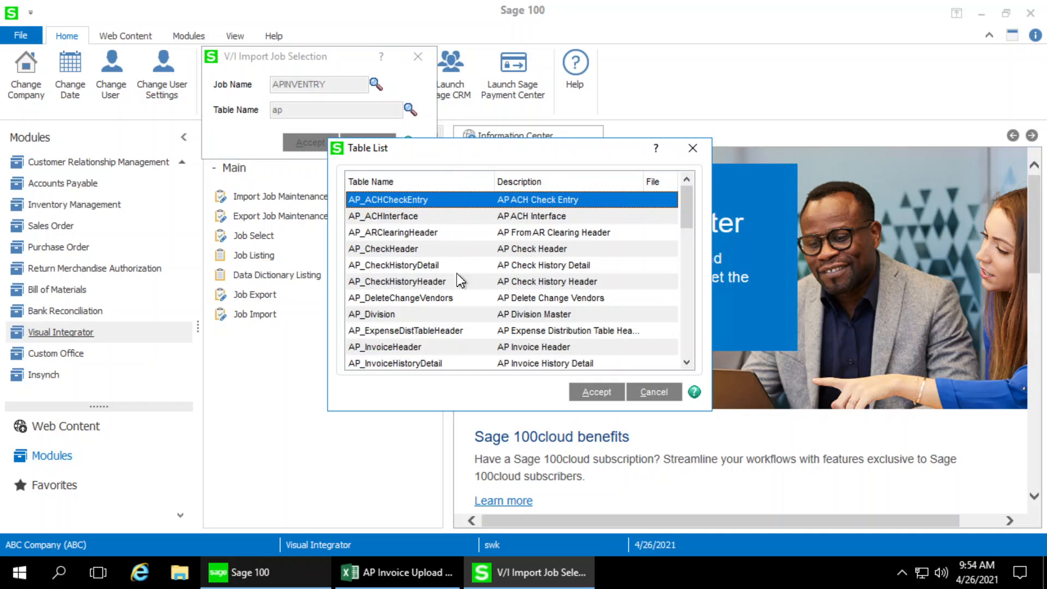
left_click(410, 348)
left_click(615, 403)
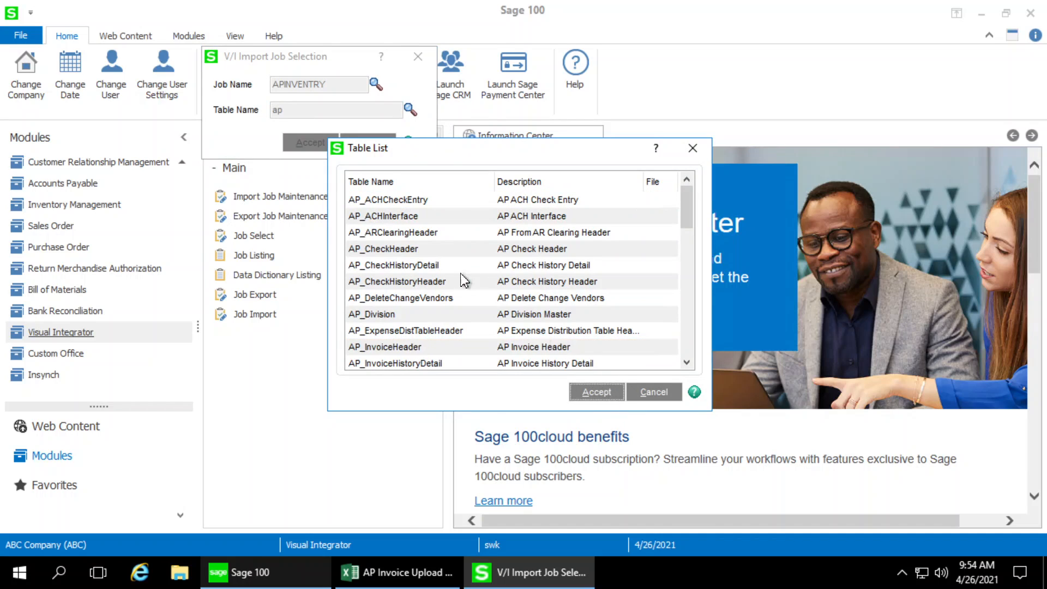
left_click(304, 145)
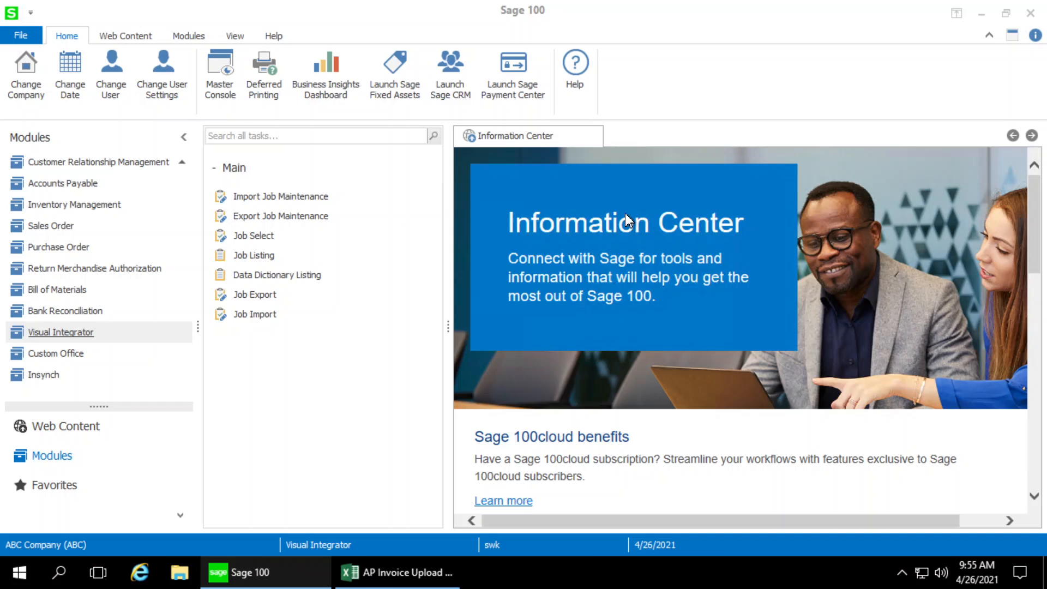
left_click(503, 213)
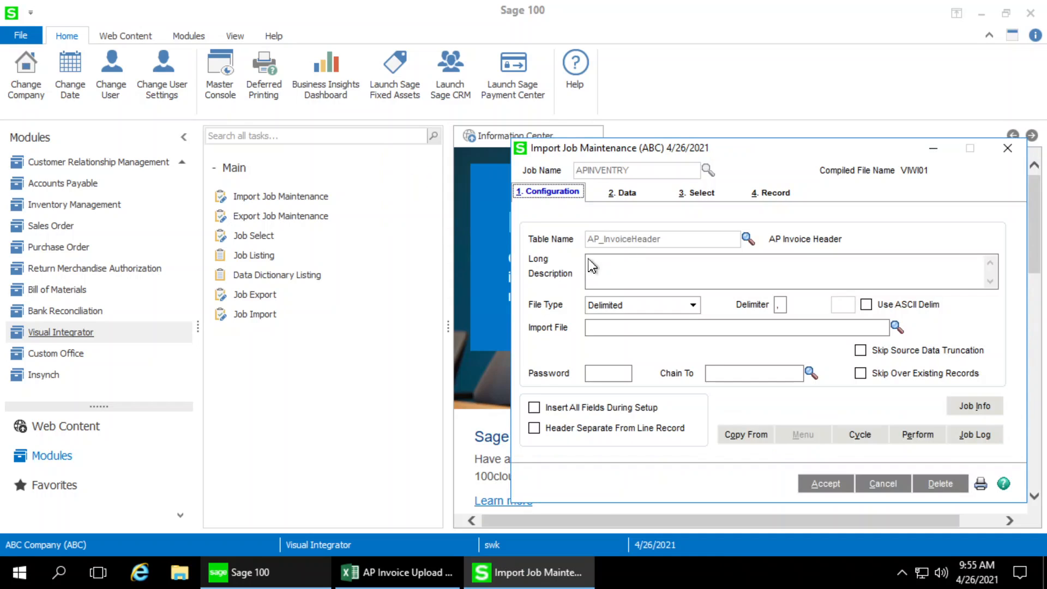
Set the job's long description to "Enter AP Invoice Data" and its file type to Excel XLSX (Version 12)
left_click(631, 271)
type("Enter")
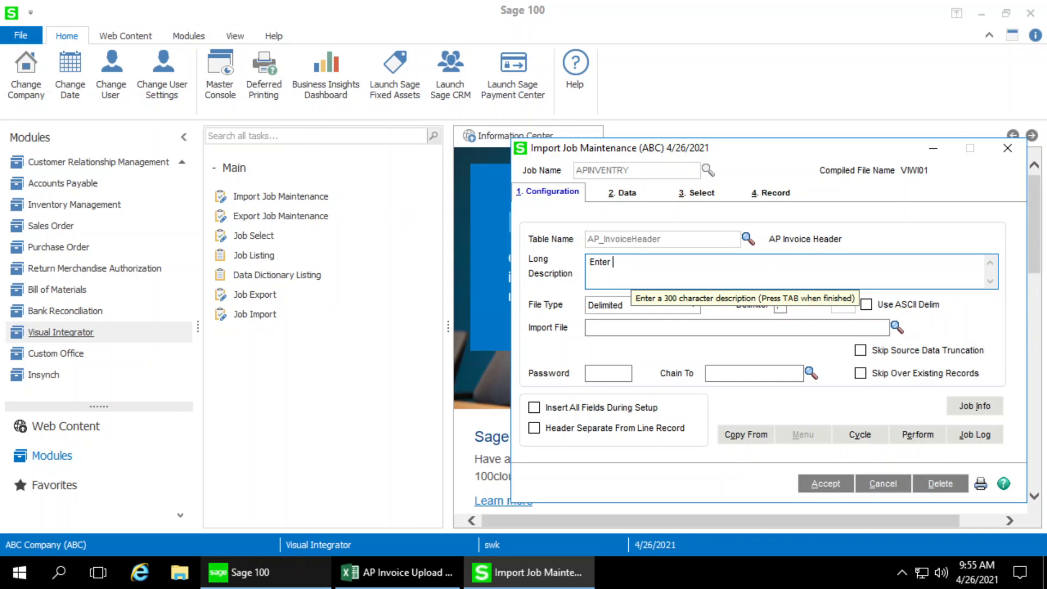
type(" AP Invoice Data")
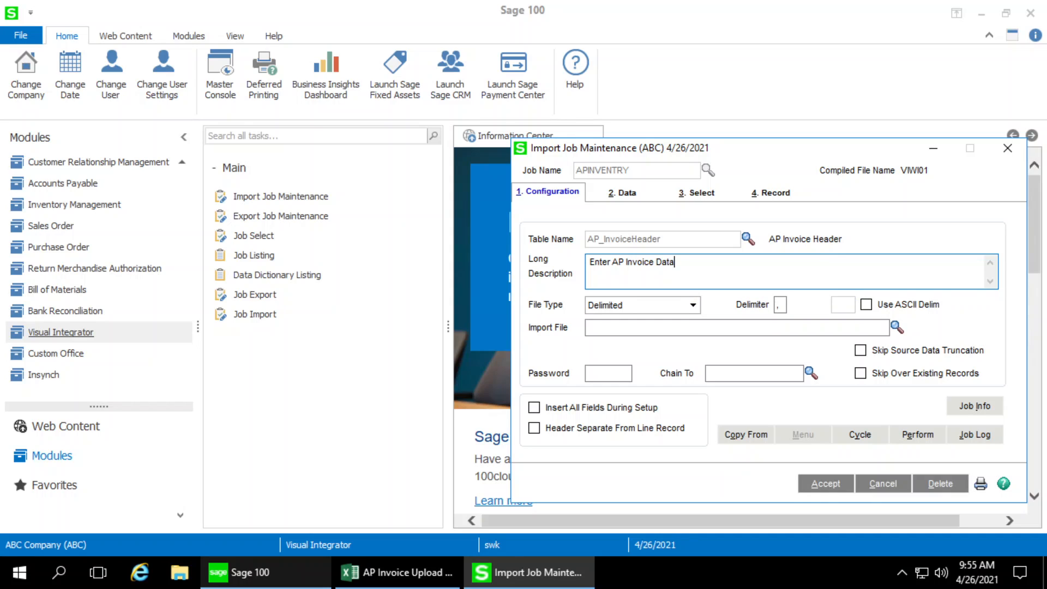
key("Tab")
left_click(655, 306)
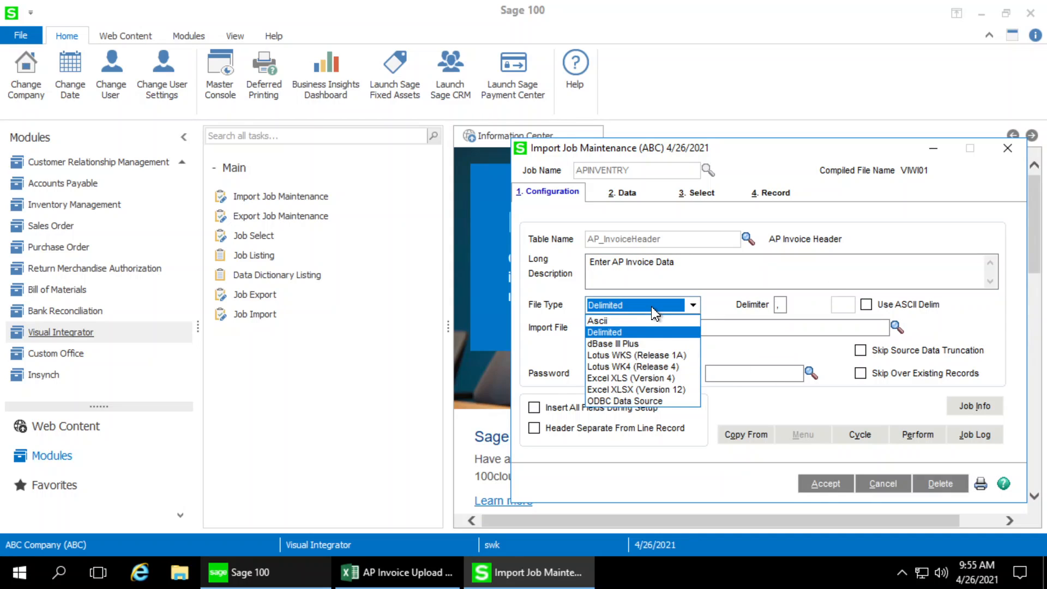
left_click(633, 390)
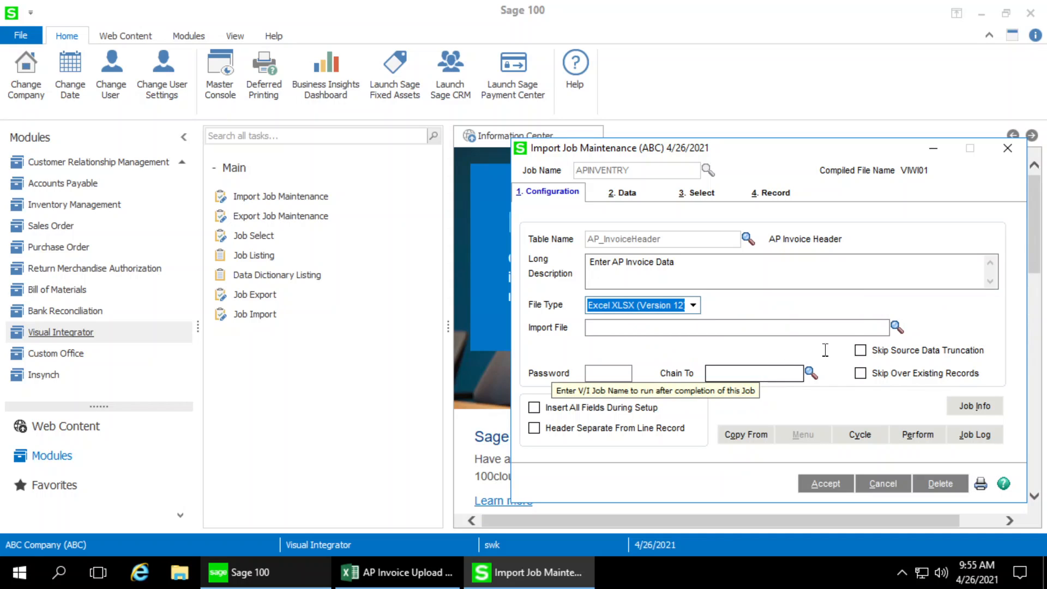
Choose the AP Invoice Upload workbook on the desktop as the job's import file
left_click(897, 328)
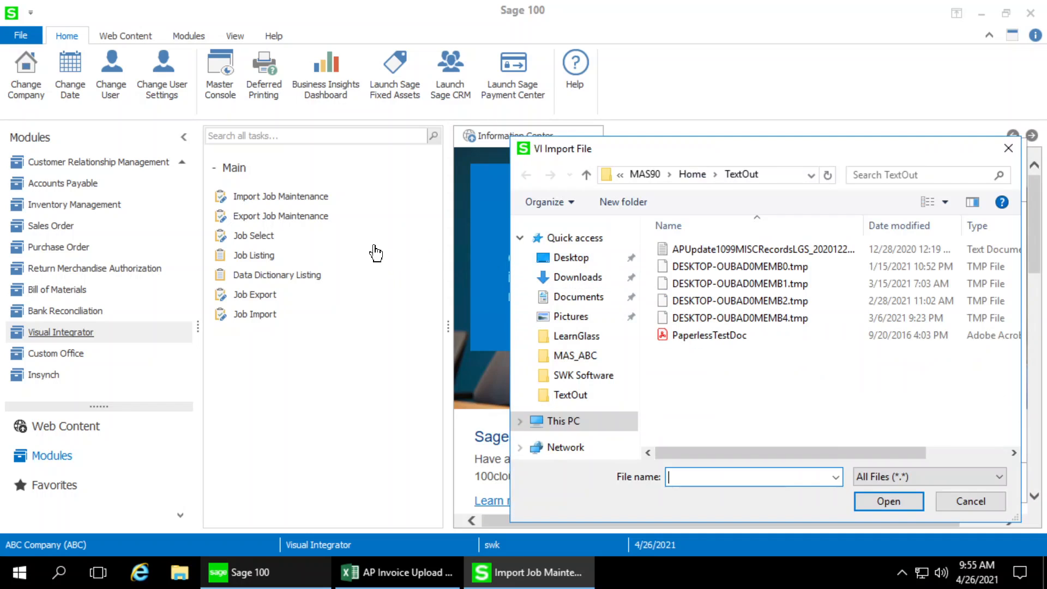
scroll(637, 248, "up", 3)
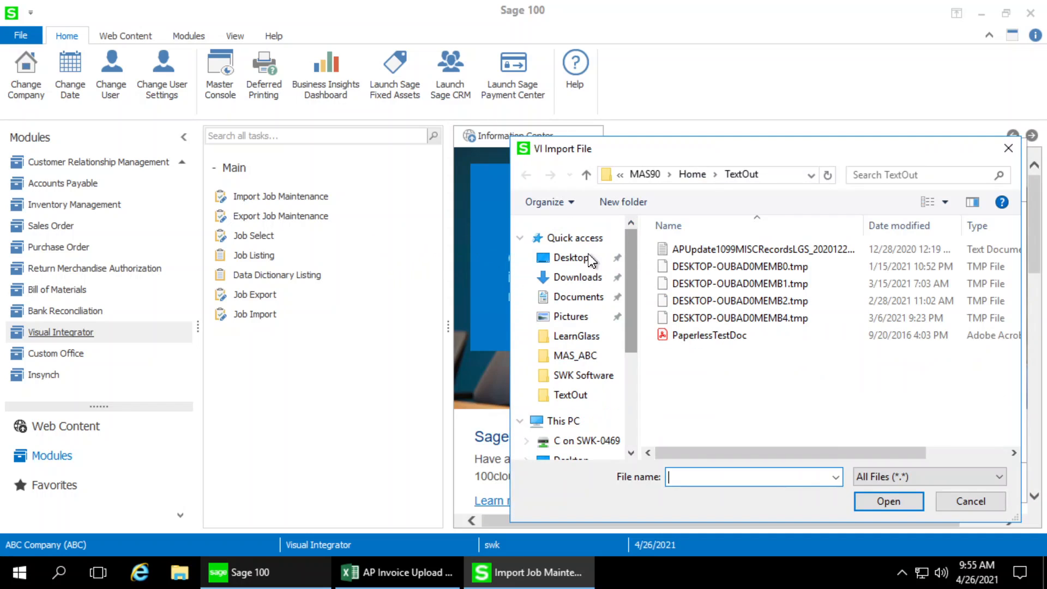
left_click(570, 258)
left_click(699, 285)
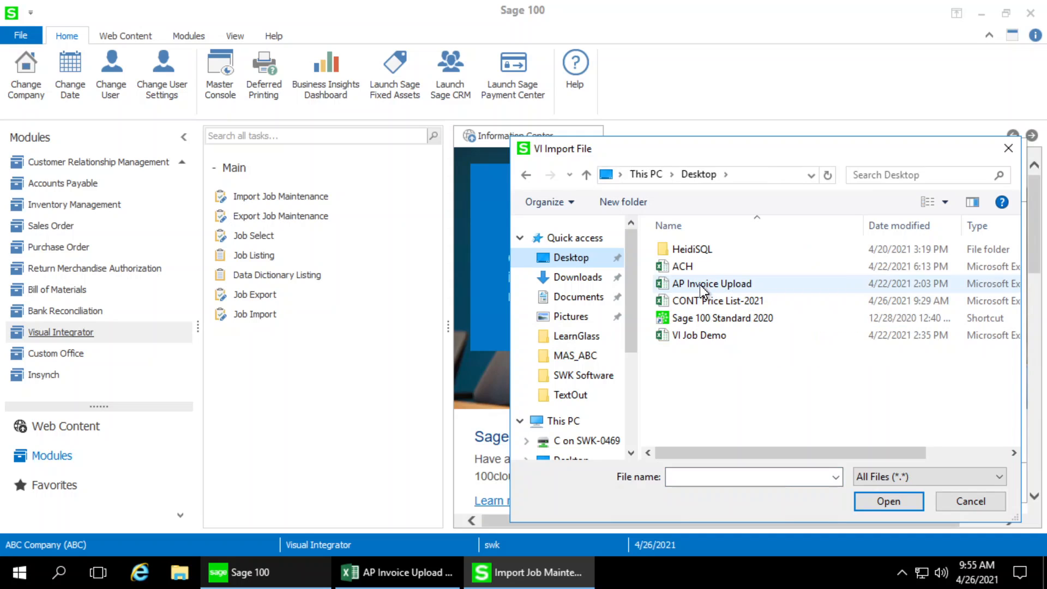
left_click(889, 499)
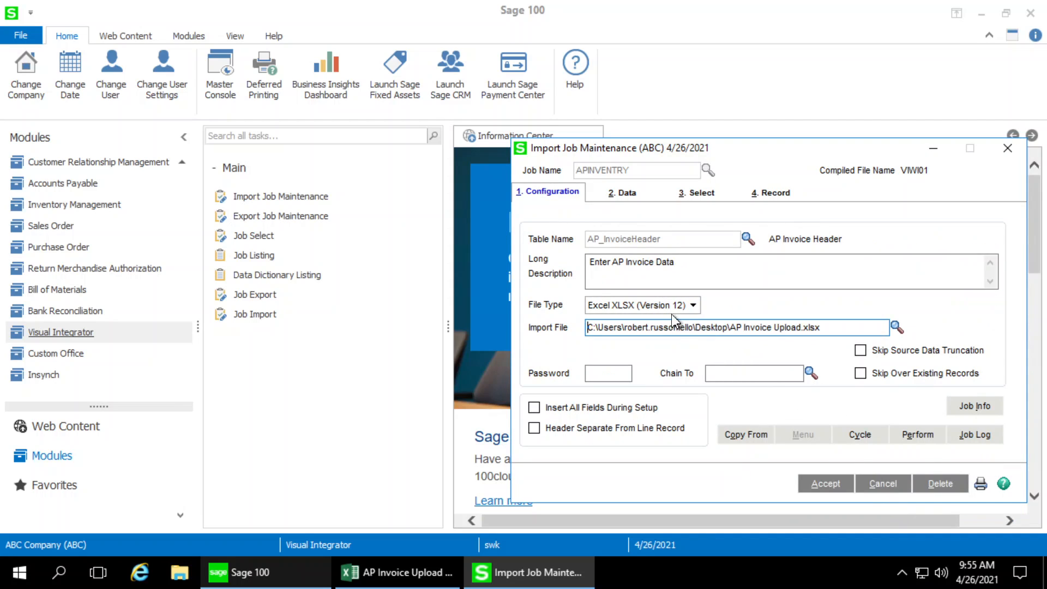
Examine the available header and line fields and the default field mappings in the import job's data setup
left_click(621, 195)
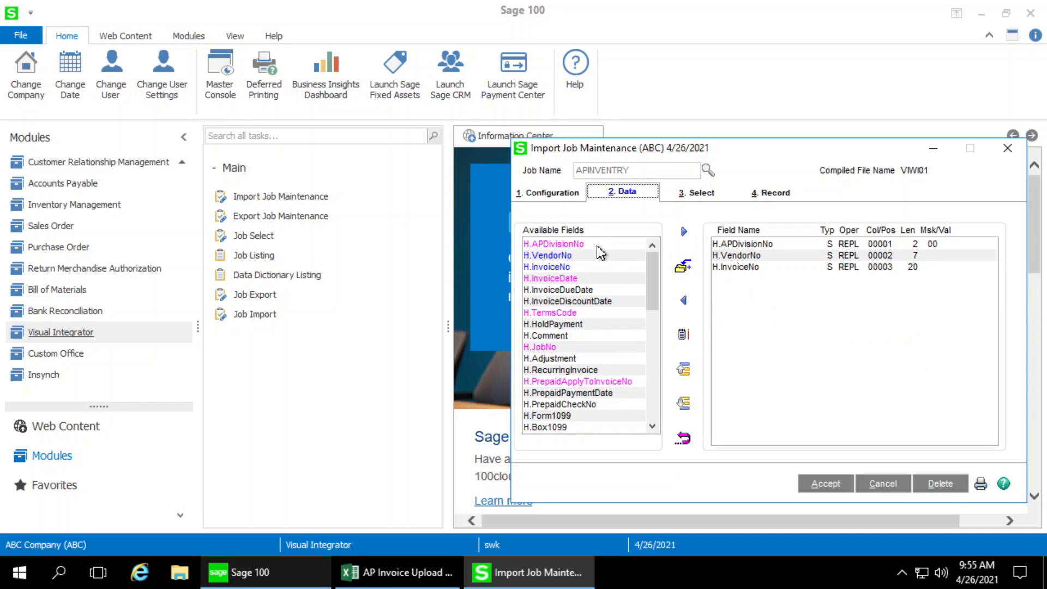
left_click_drag(649, 259, 650, 414)
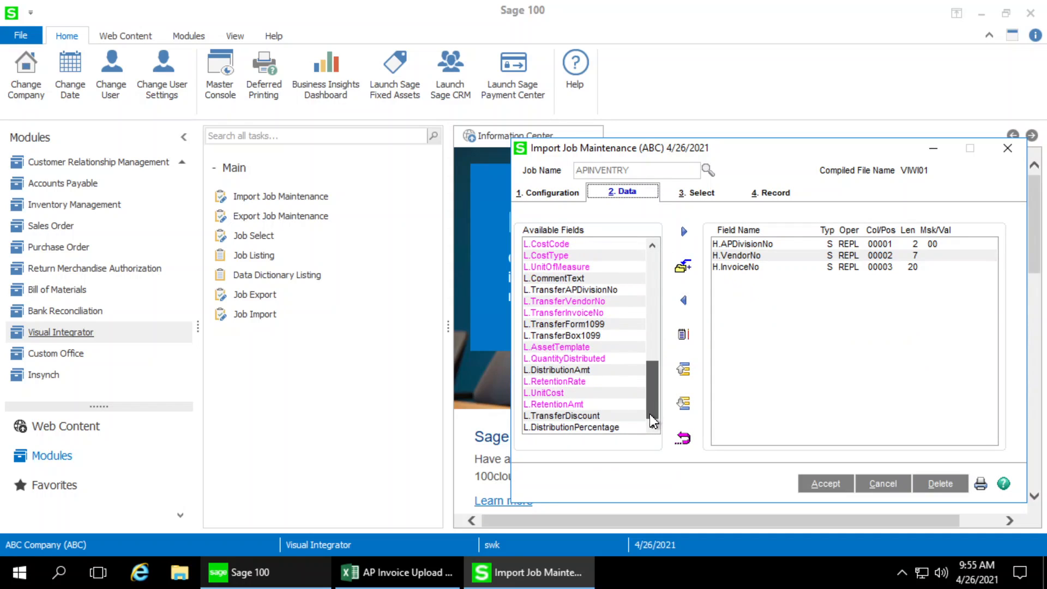
left_click_drag(659, 304, 641, 251)
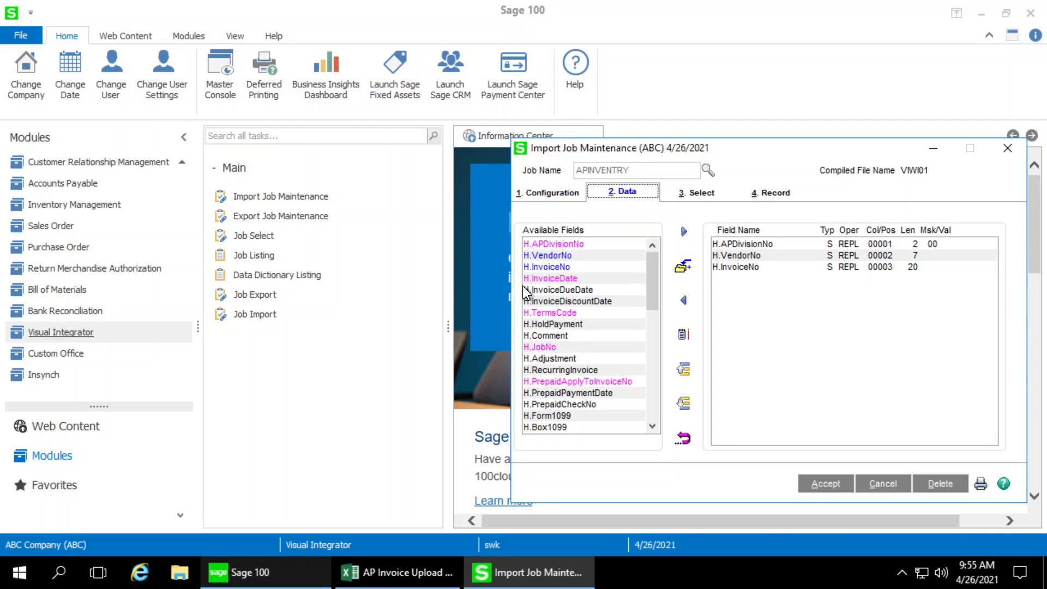
left_click_drag(653, 281, 658, 420)
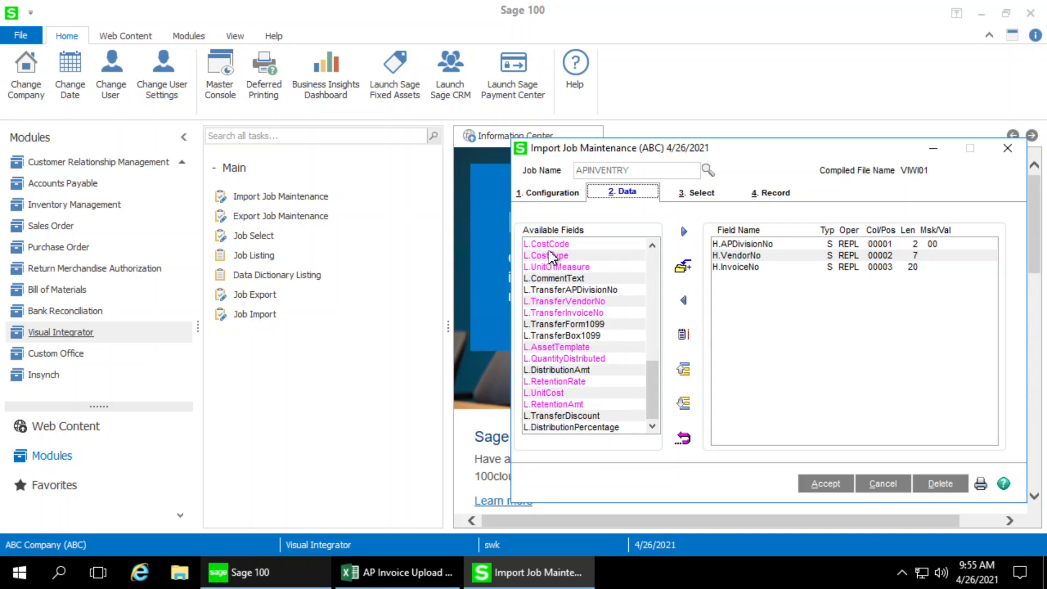
left_click_drag(650, 371, 676, 256)
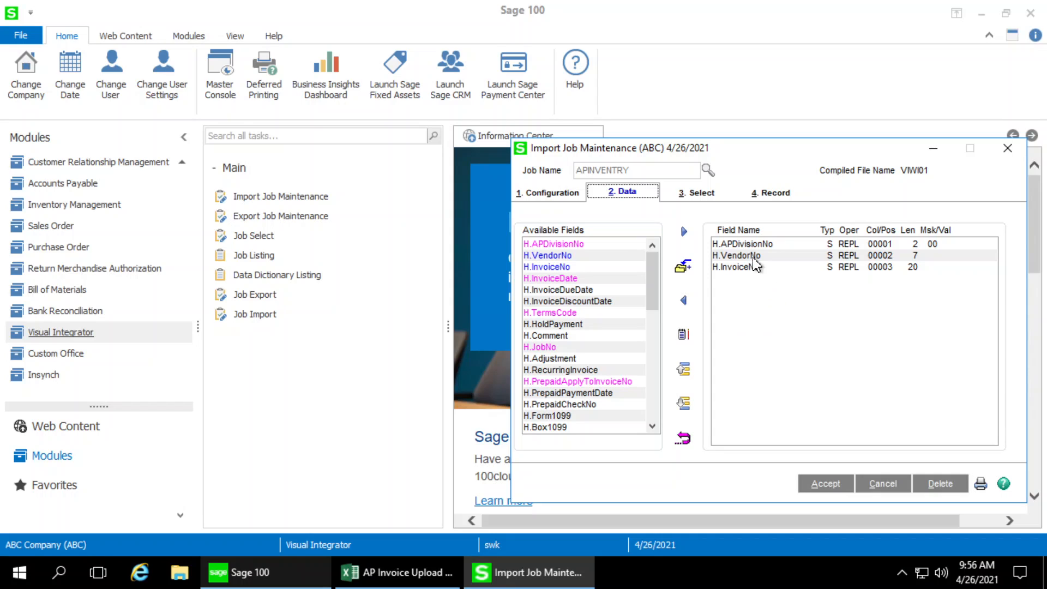
Bring up the AP Invoice Upload workbook behind the import job window to compare its columns with the mapped fields
left_click(745, 246)
left_click(404, 573)
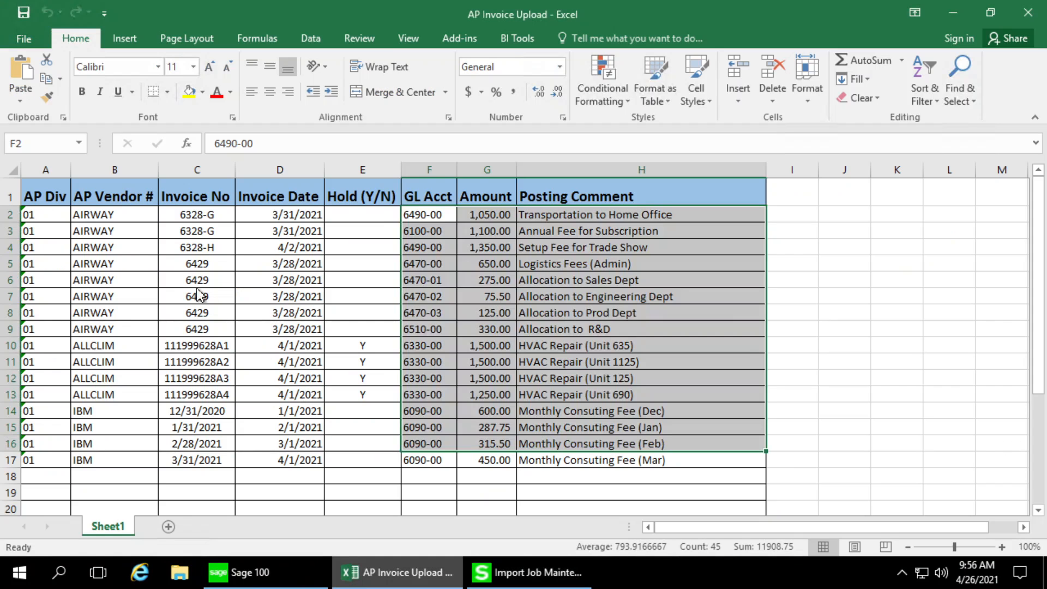
left_click(506, 573)
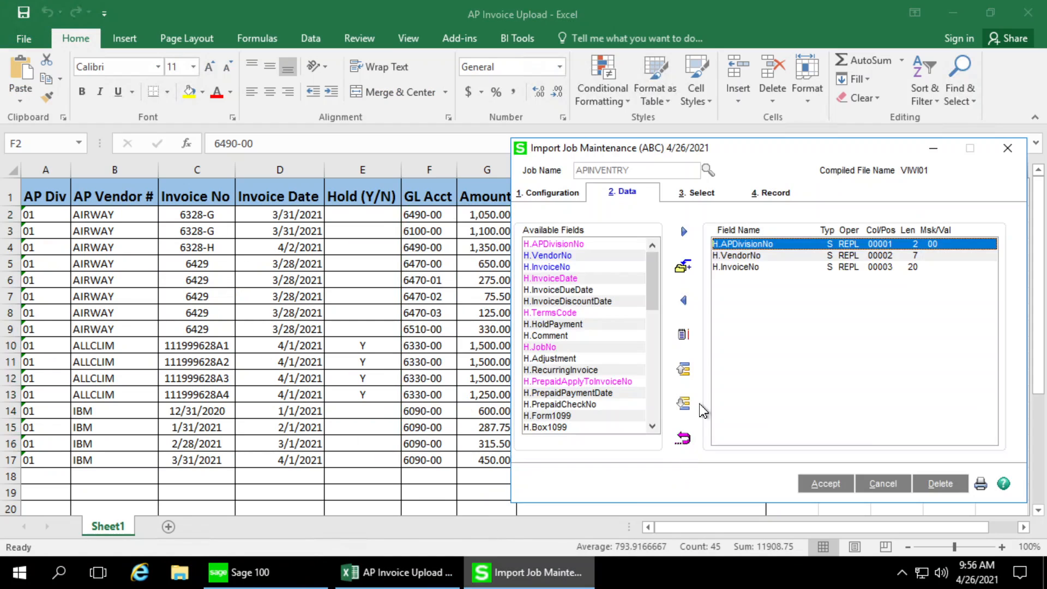
left_click_drag(739, 157, 744, 153)
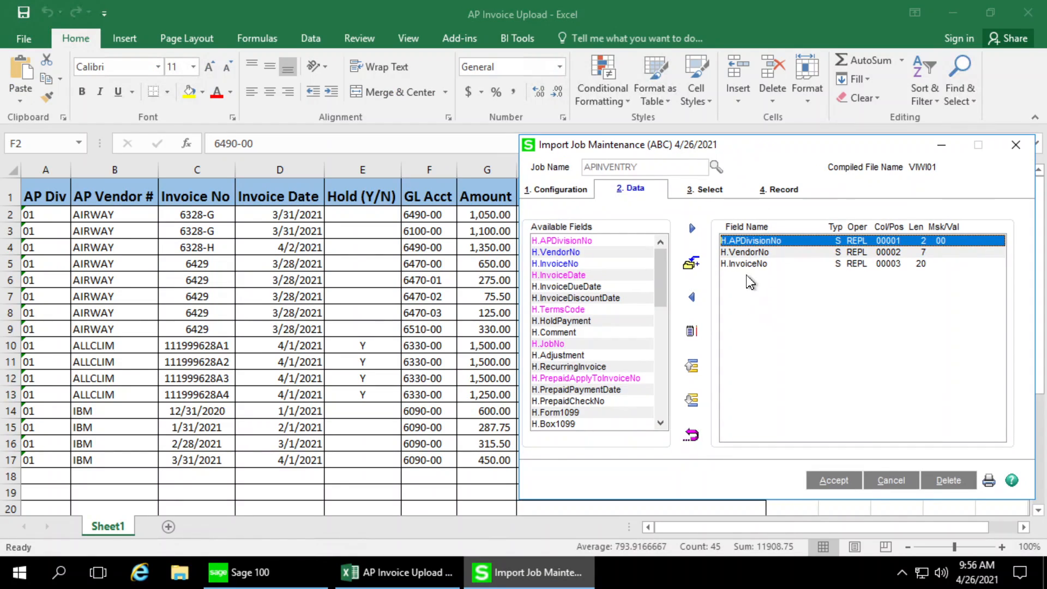
Review the import field properties of H.APDivisionNo, including its source substring option, and those of H.VendorNo
double_click(760, 244)
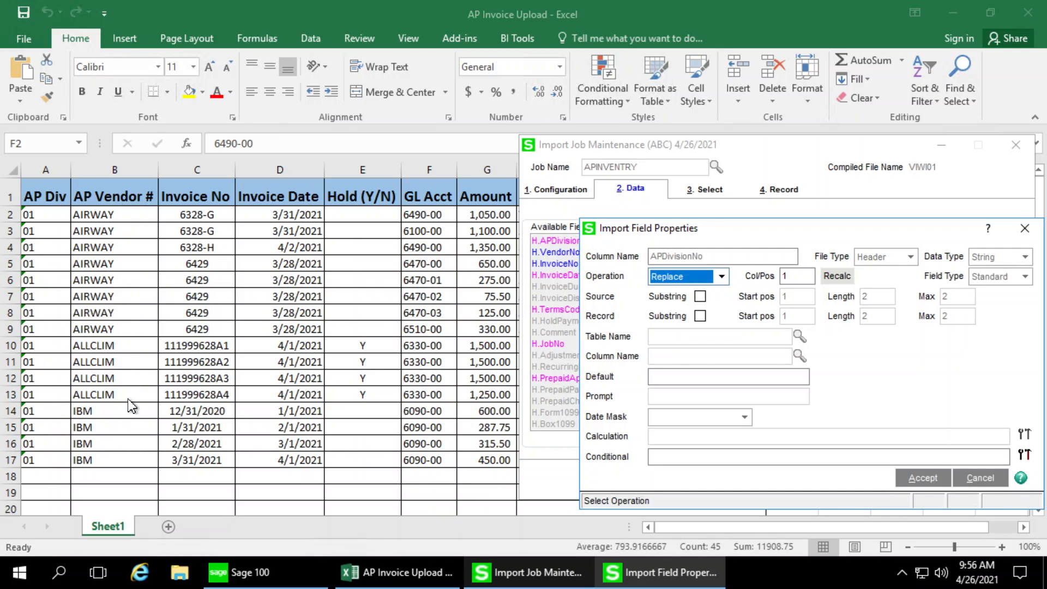
left_click(701, 297)
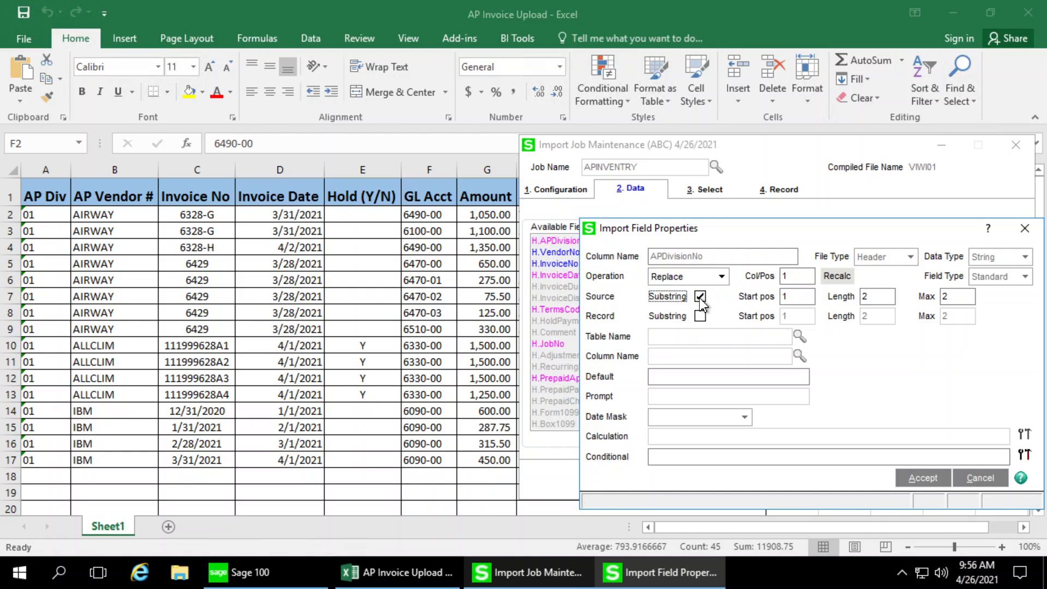
left_click(700, 297)
left_click(923, 478)
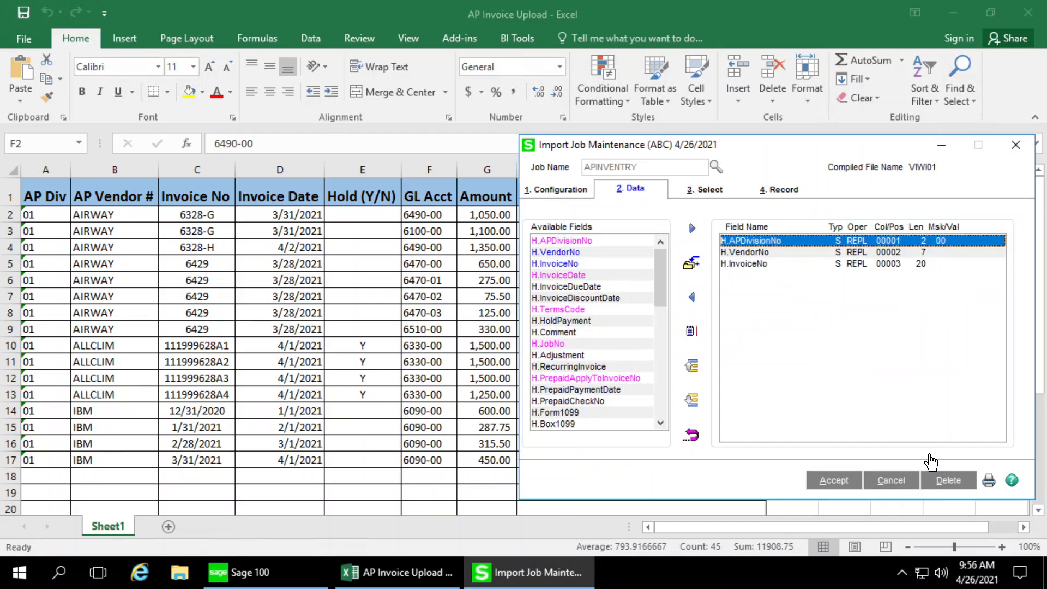
double_click(746, 253)
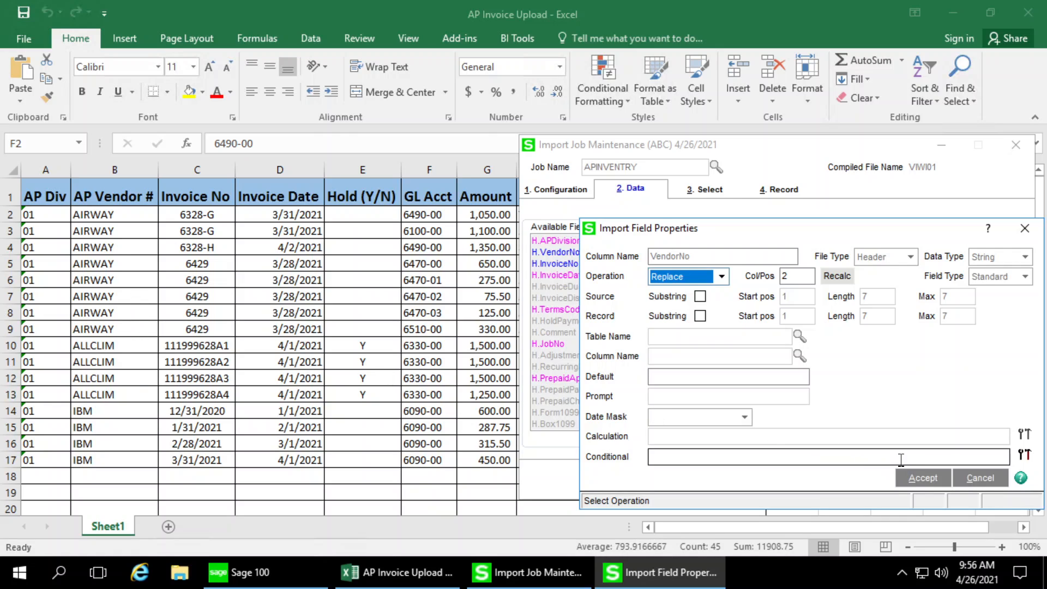
left_click(914, 479)
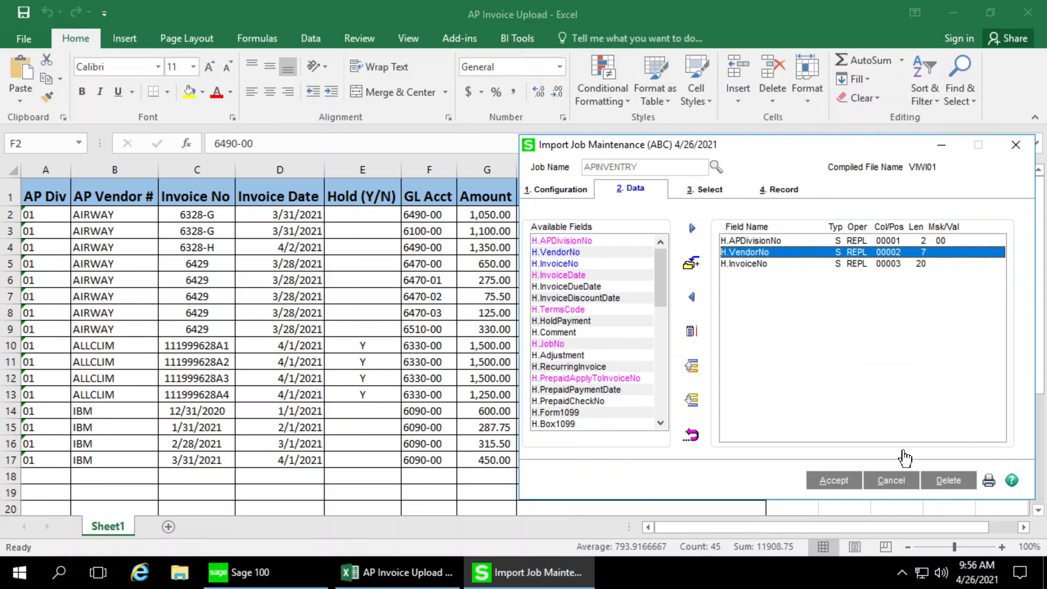
Add the H.InvoiceDate header field to the import job after H.InvoiceNo
left_click(749, 264)
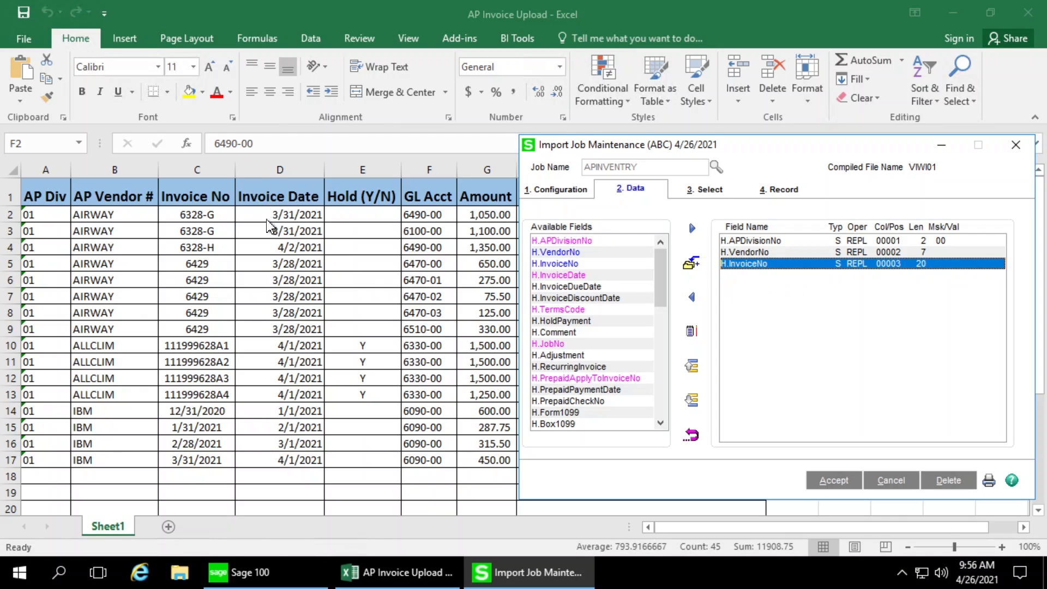
left_click(564, 276)
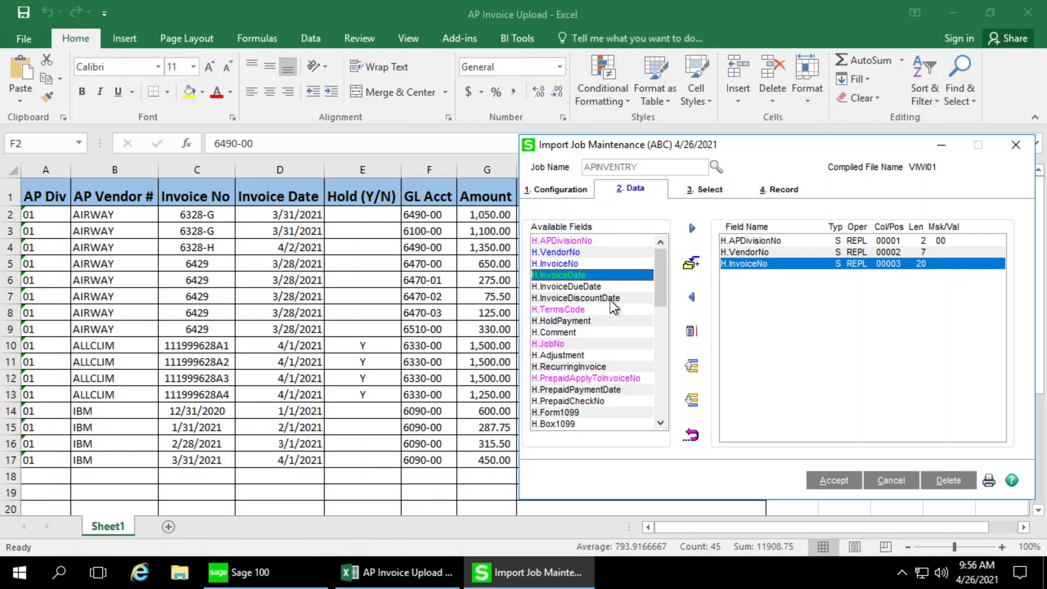
left_click(692, 228)
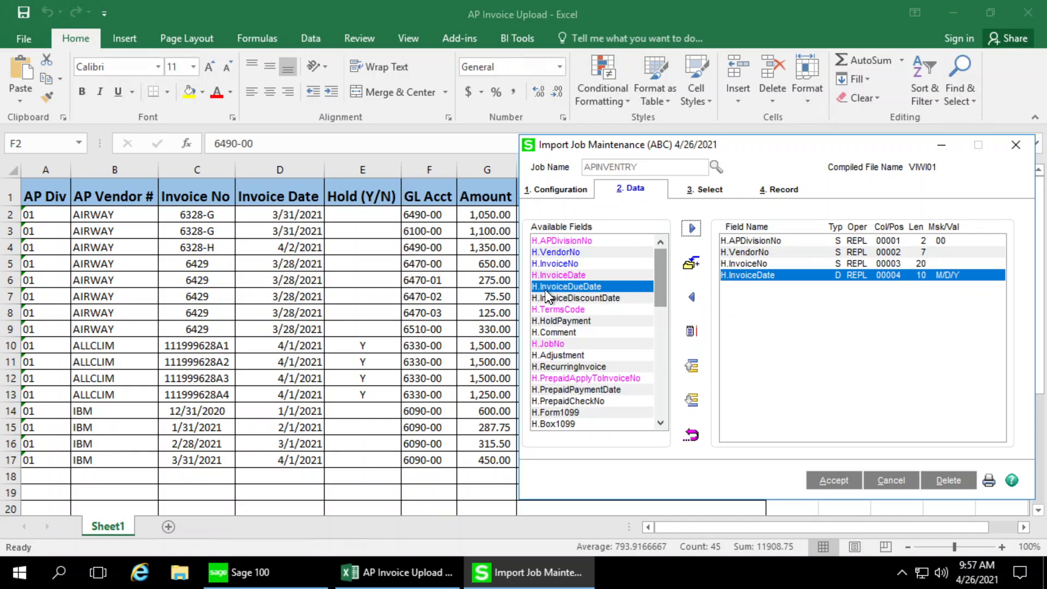
Review the workbook's Hold (Y/N) column and add the H.HoldPayment header field to the import job
left_click(352, 216)
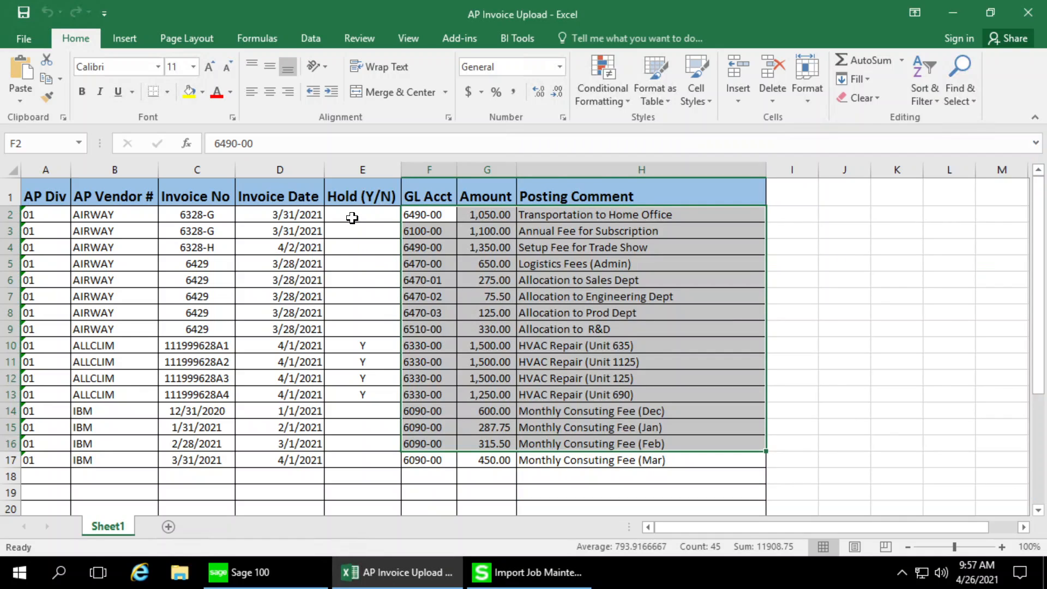
left_click_drag(351, 232, 329, 460)
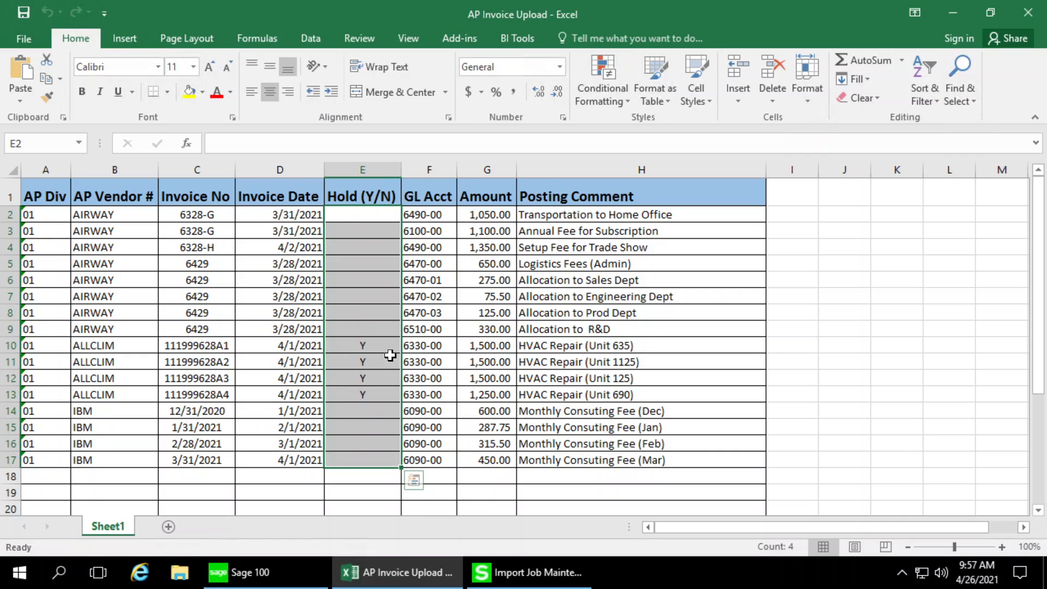
left_click(537, 575)
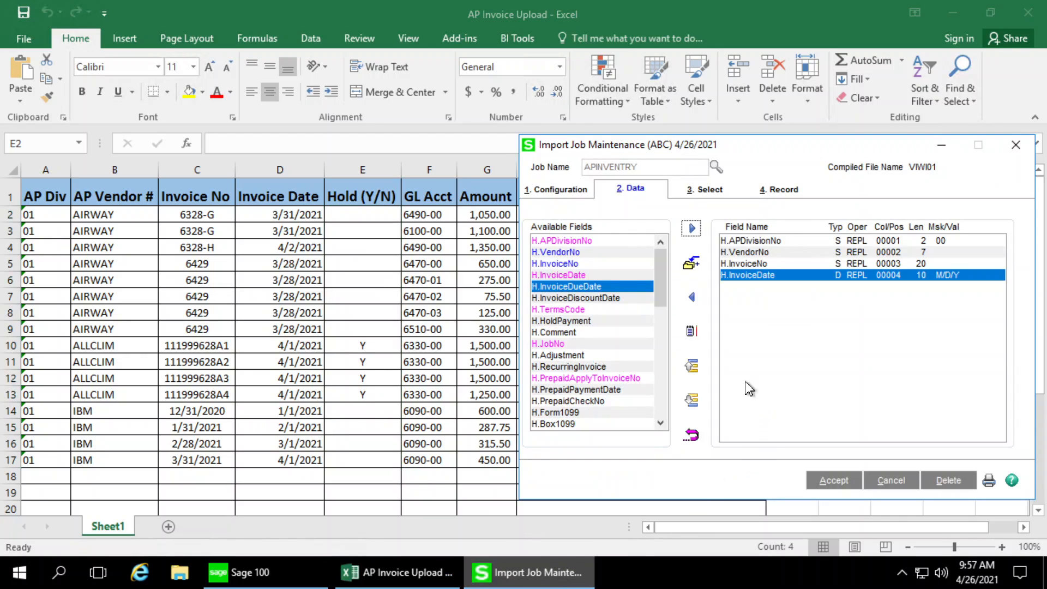
left_click(552, 321)
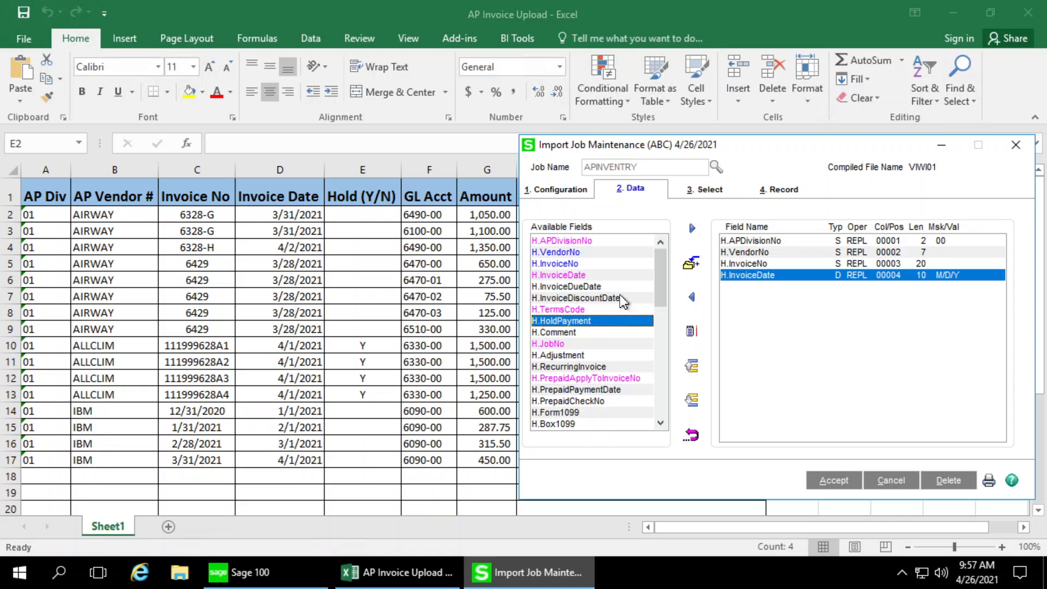
left_click(692, 228)
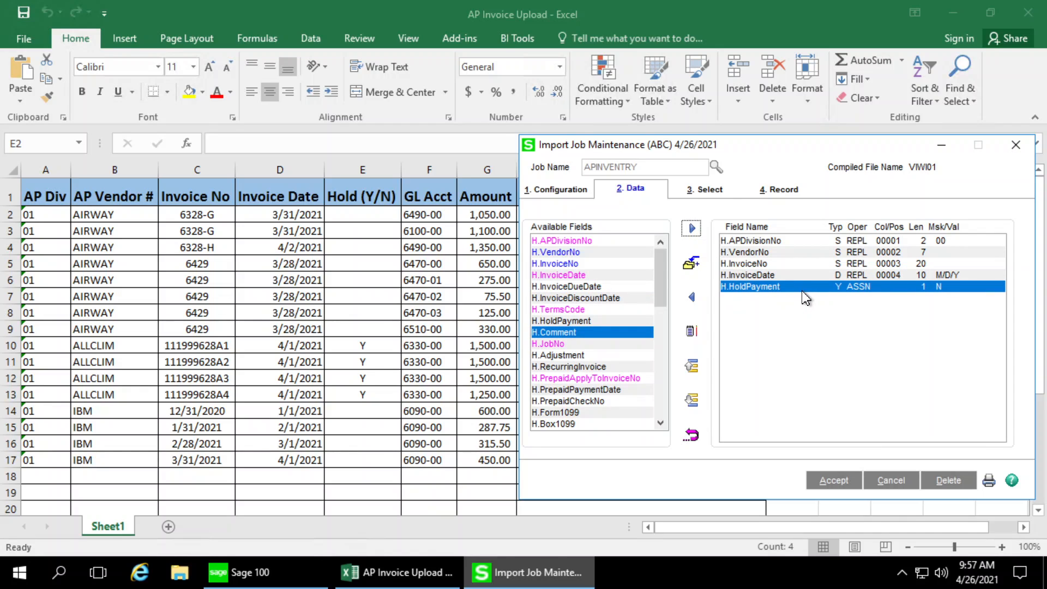
Set the H.HoldPayment field's operation to Replace and clear its default value
double_click(843, 288)
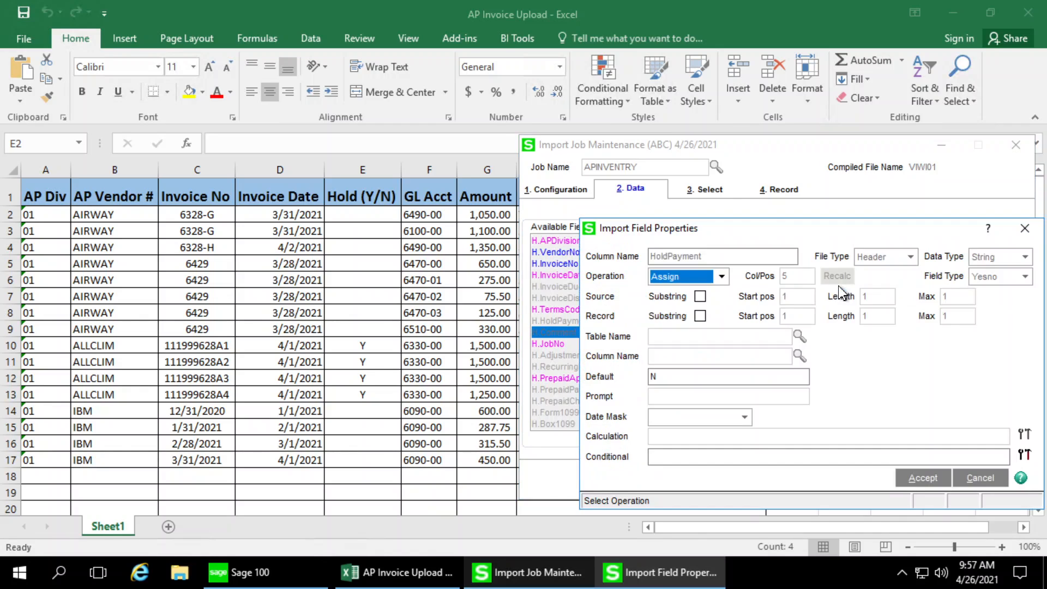
left_click(723, 278)
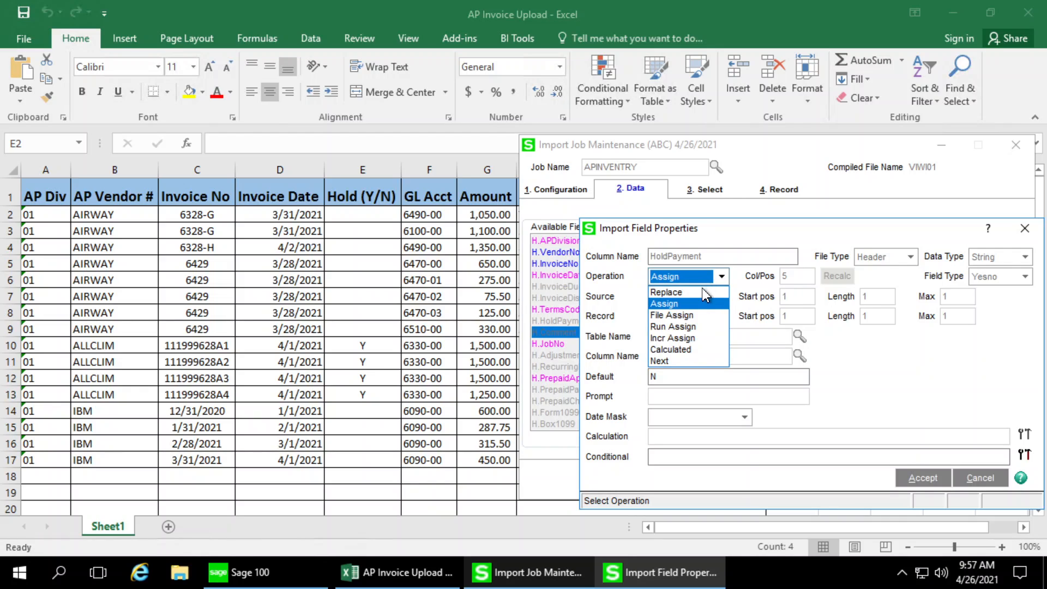
left_click(702, 288)
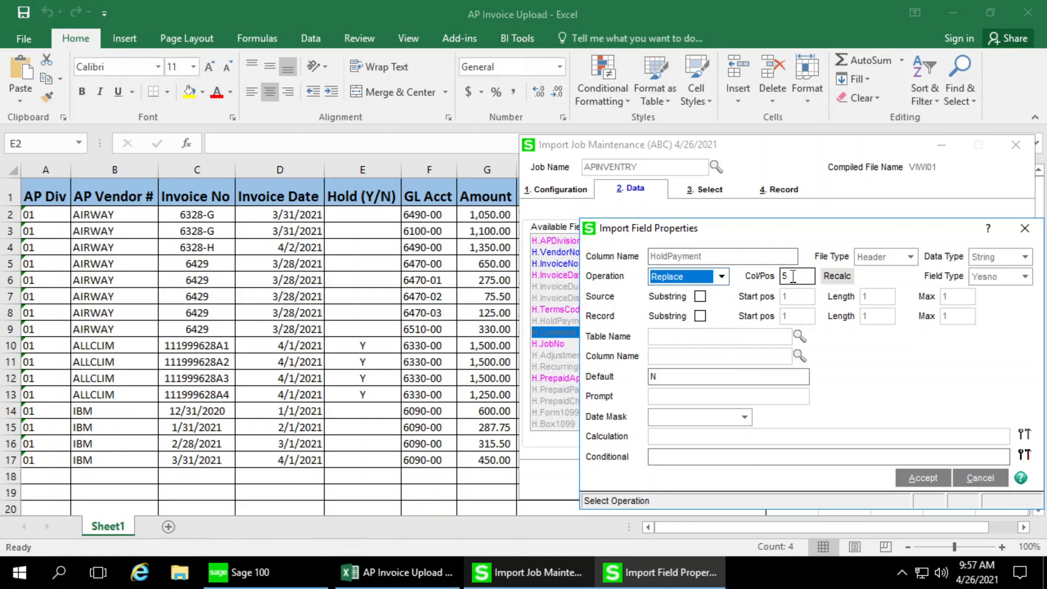
left_click(671, 379)
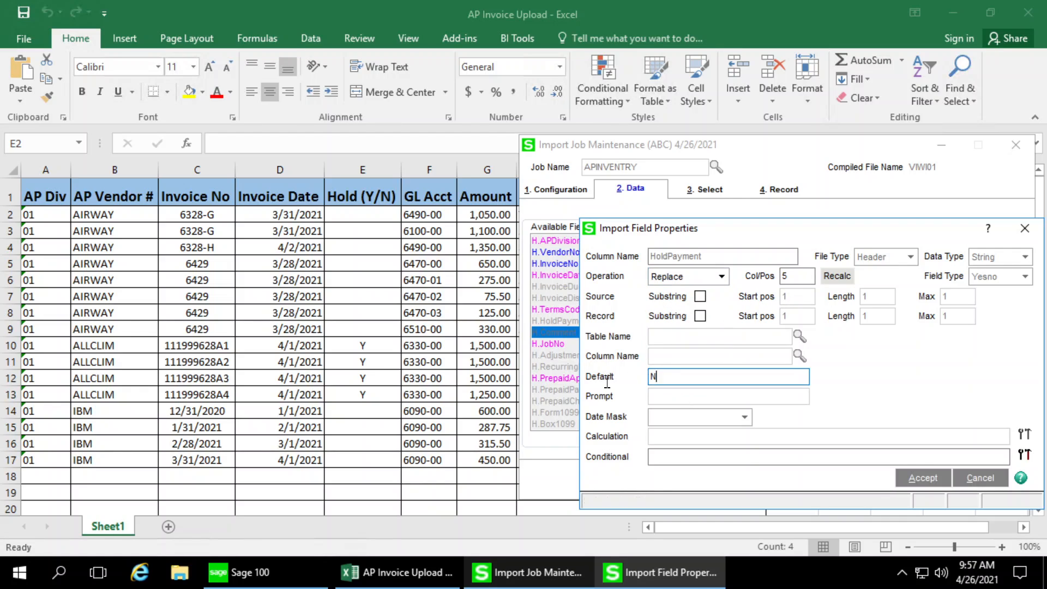
key("BackSpace")
left_click(923, 480)
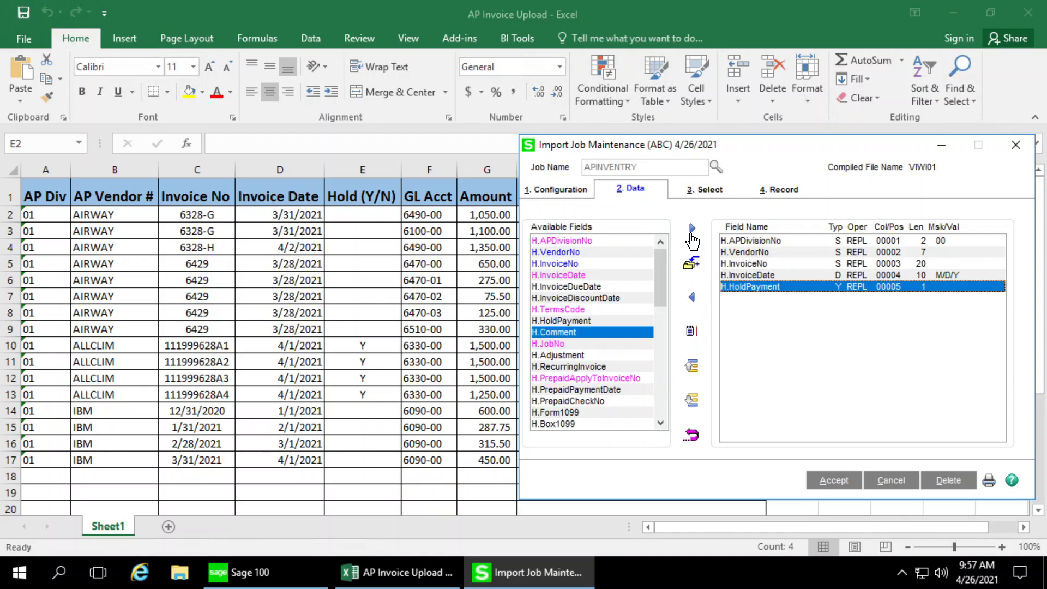
Add the H.Comment header field with the Run Assign operation and the prompt "Enter Header Comment"
left_click(692, 228)
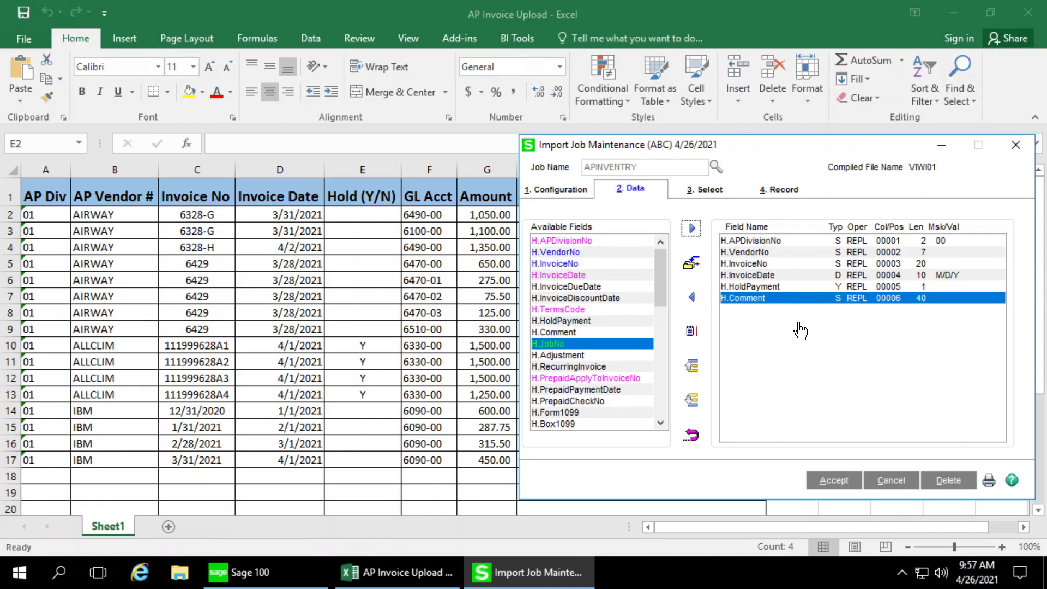
double_click(764, 310)
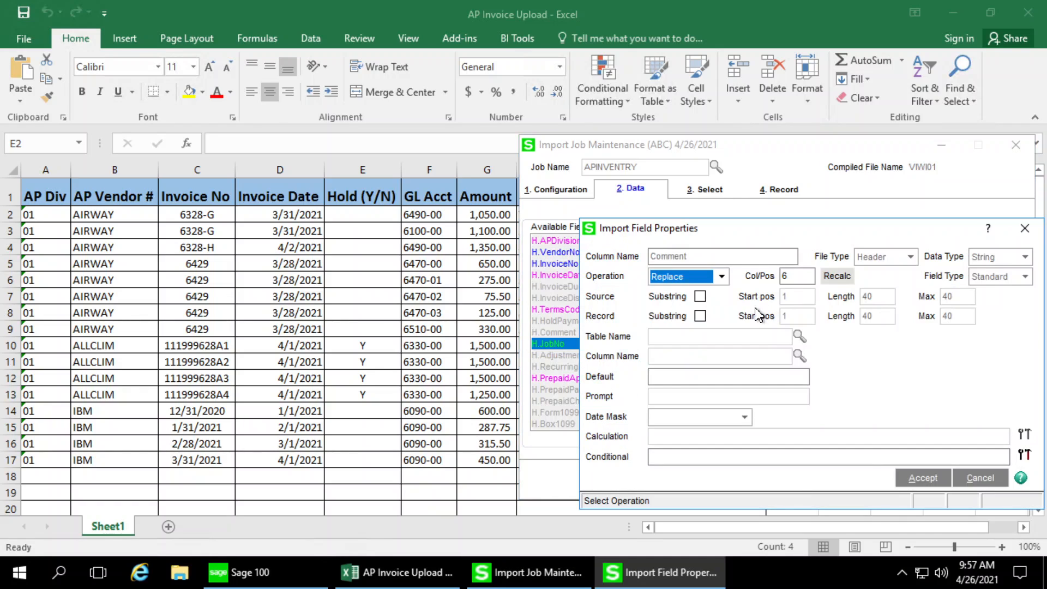
left_click(722, 278)
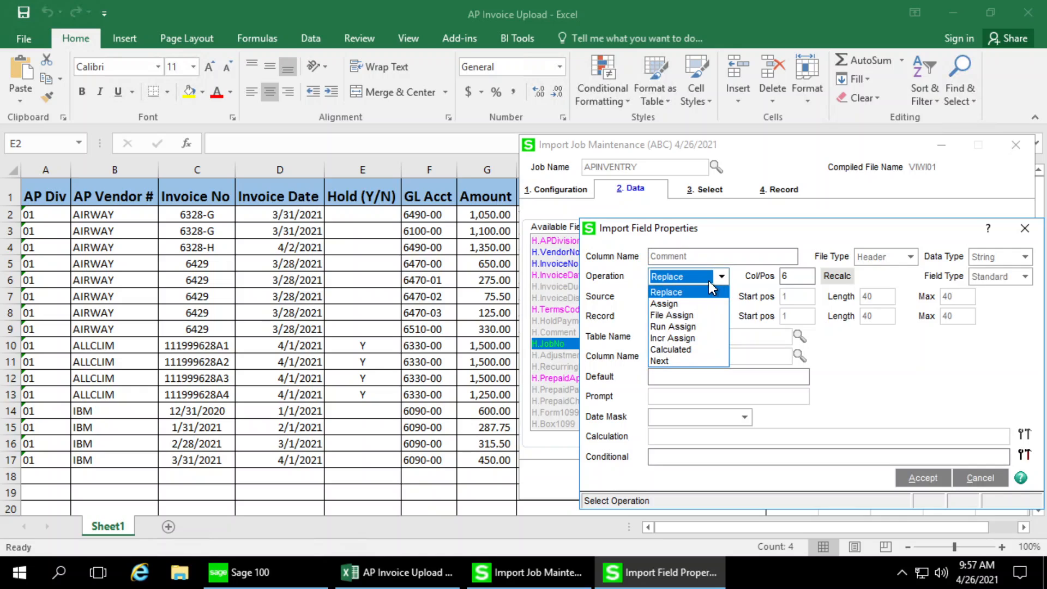
left_click(673, 327)
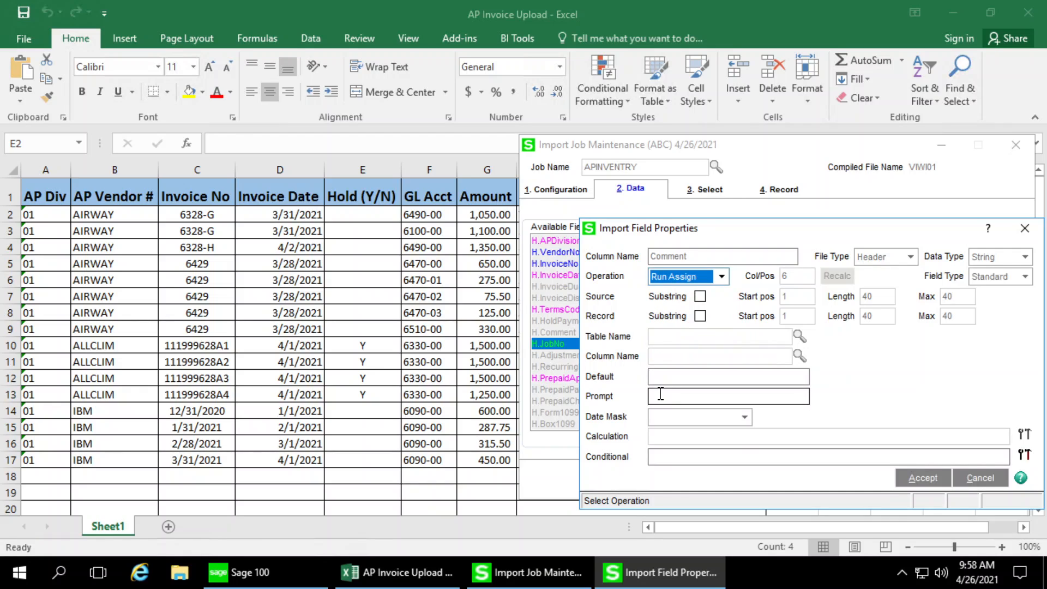
left_click(689, 397)
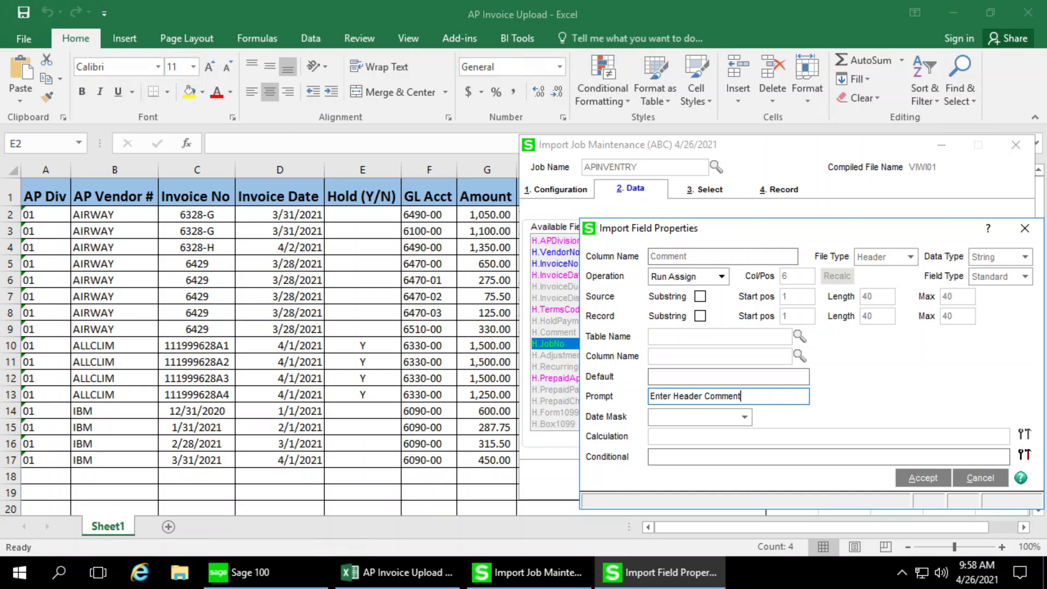
key("Tab")
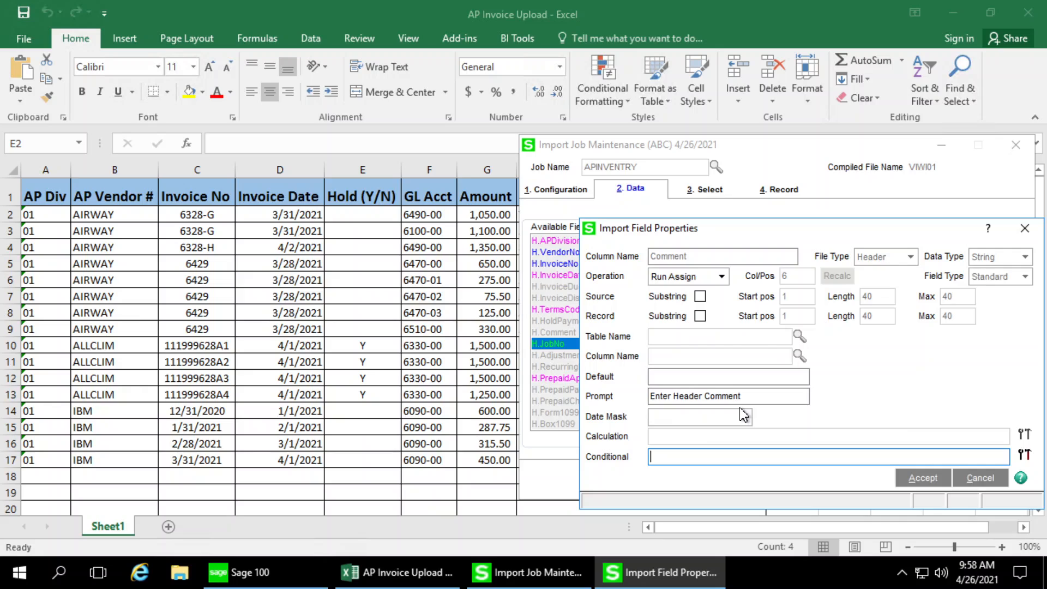
left_click(922, 478)
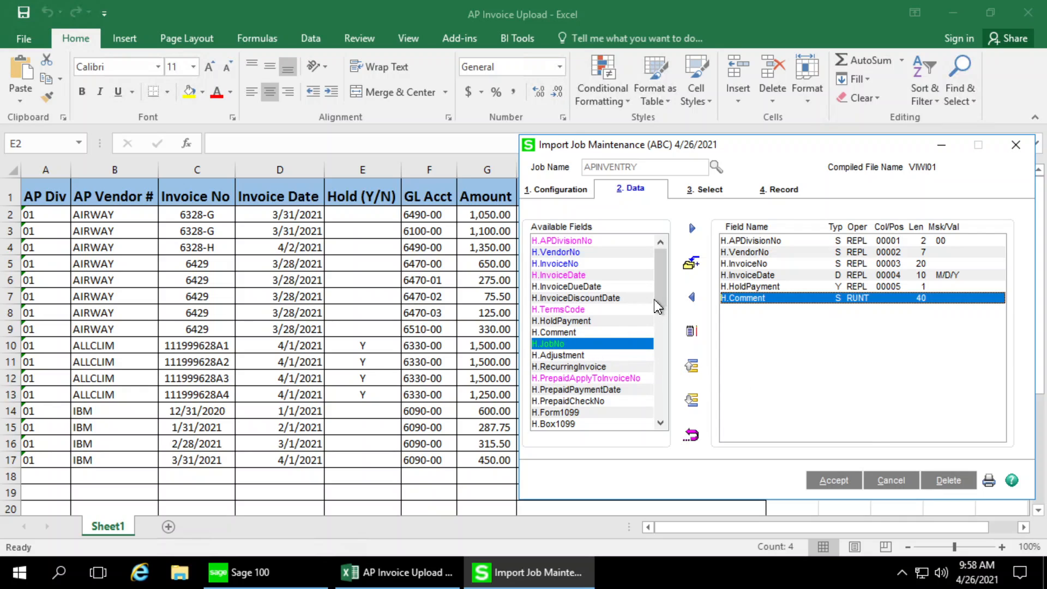
Add the L.AccountKey line field to the import job for the workbook's GL Acct column
scroll(661, 292, "down", 2)
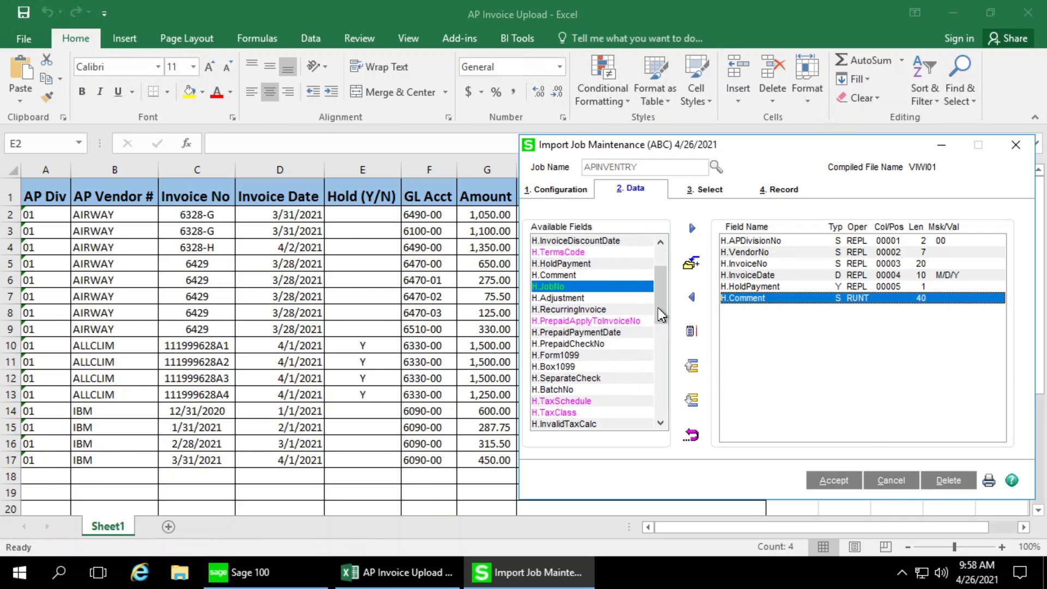
scroll(661, 293, "down", 3)
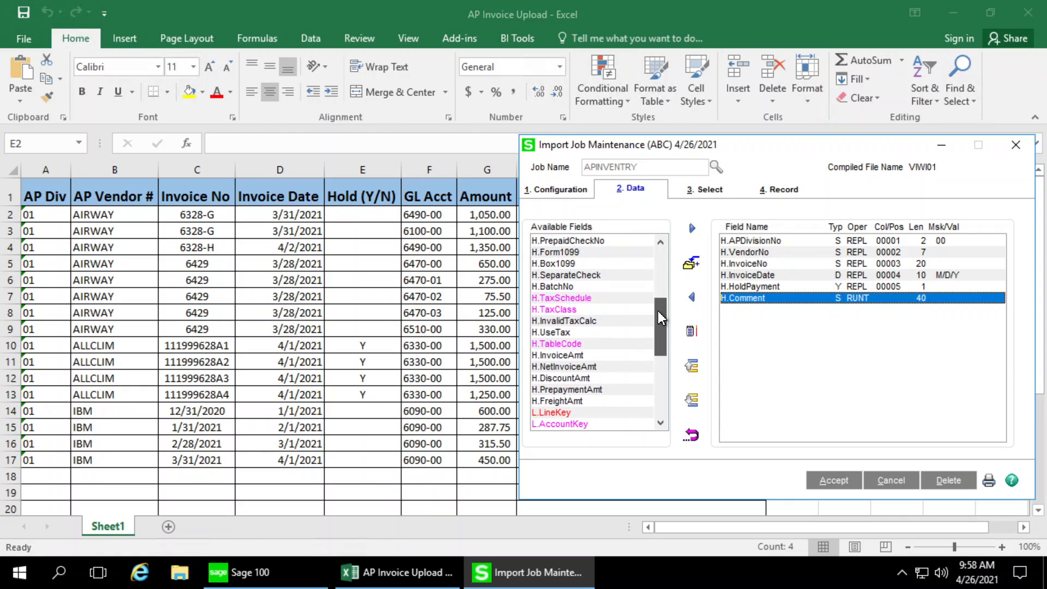
left_click_drag(661, 318, 670, 342)
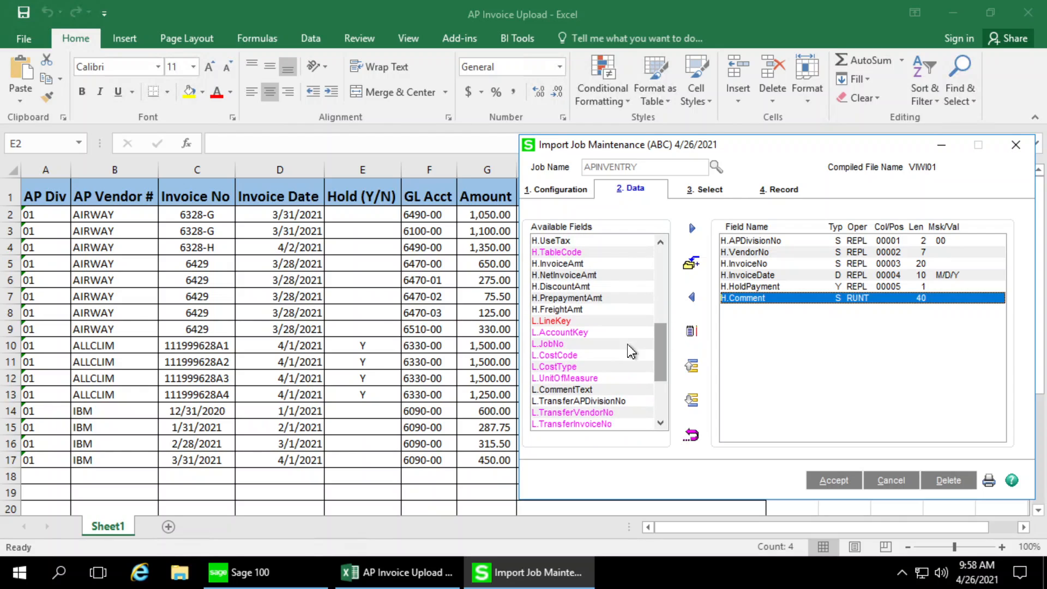
left_click(561, 332)
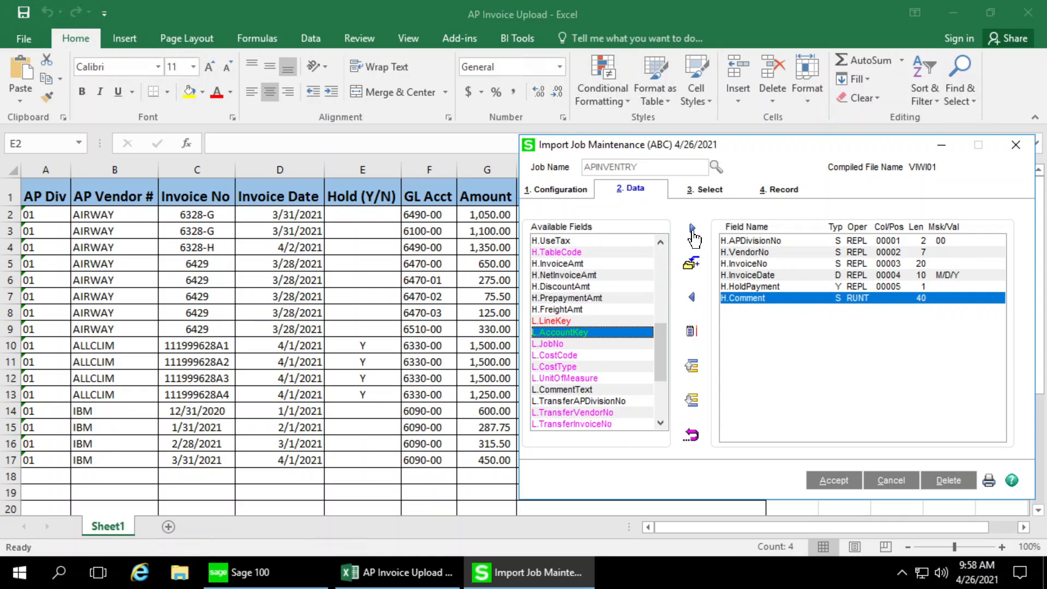
left_click(692, 229)
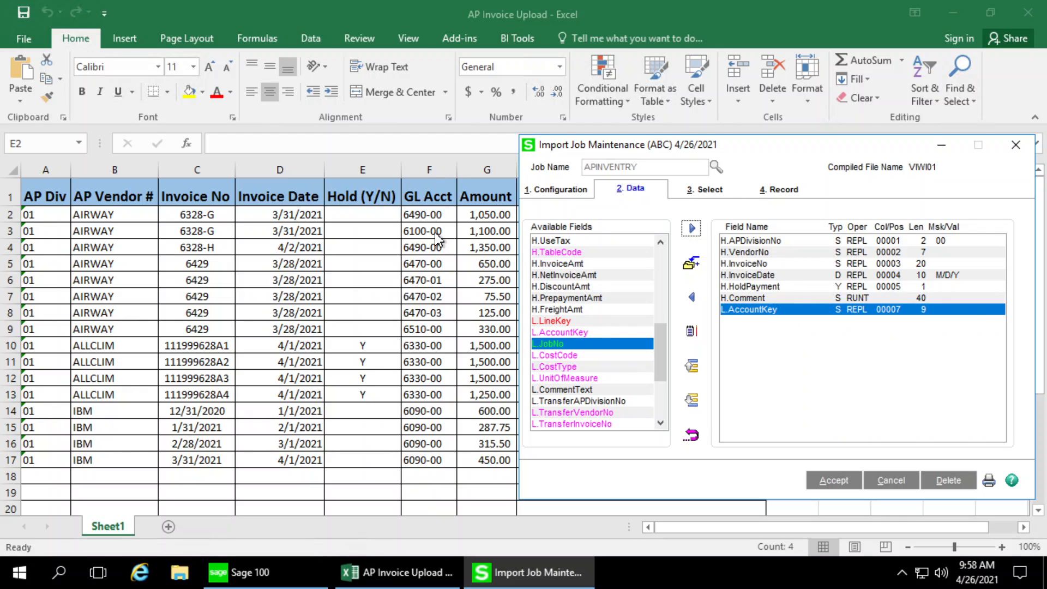
Set the L.AccountKey field's column position to 6
double_click(753, 310)
key("Tab")
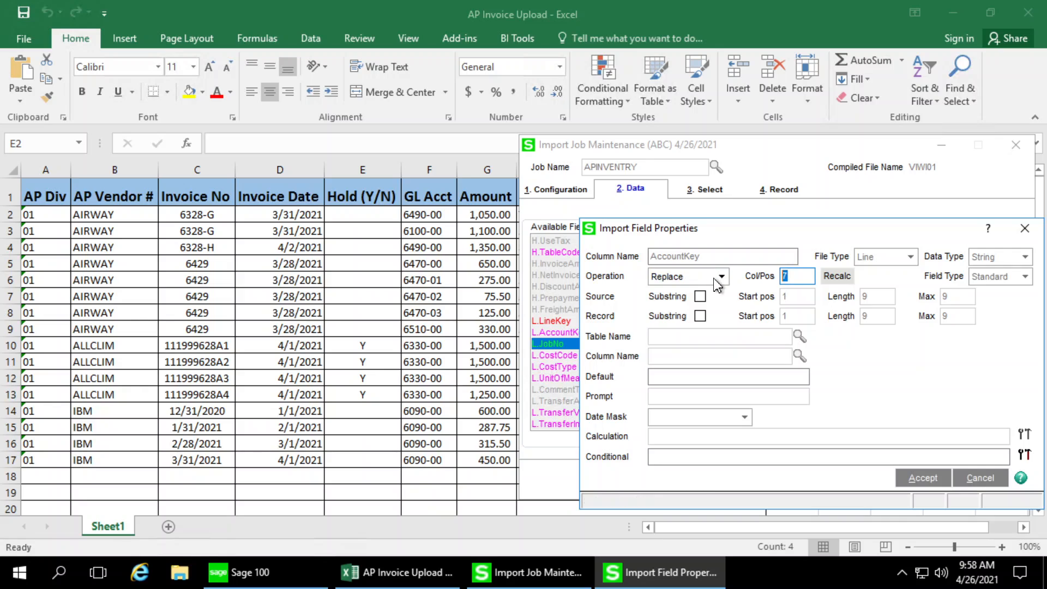
type("6")
left_click(939, 480)
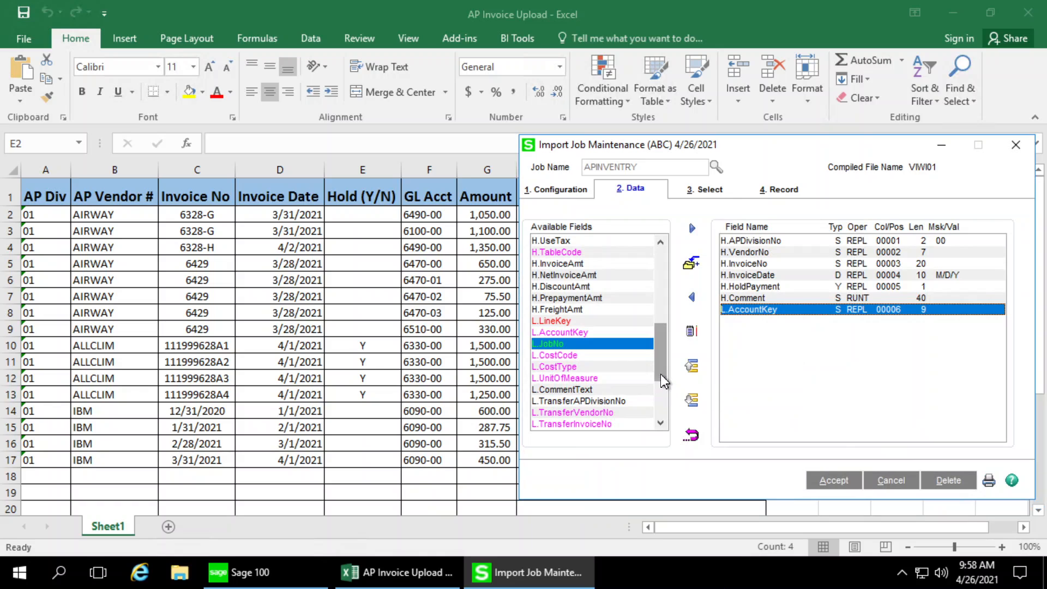
Add the L.DistributionAmt line field to the import job for the workbook's Amount column and accept its Replace operation at column position 7
left_click_drag(603, 154, 677, 152)
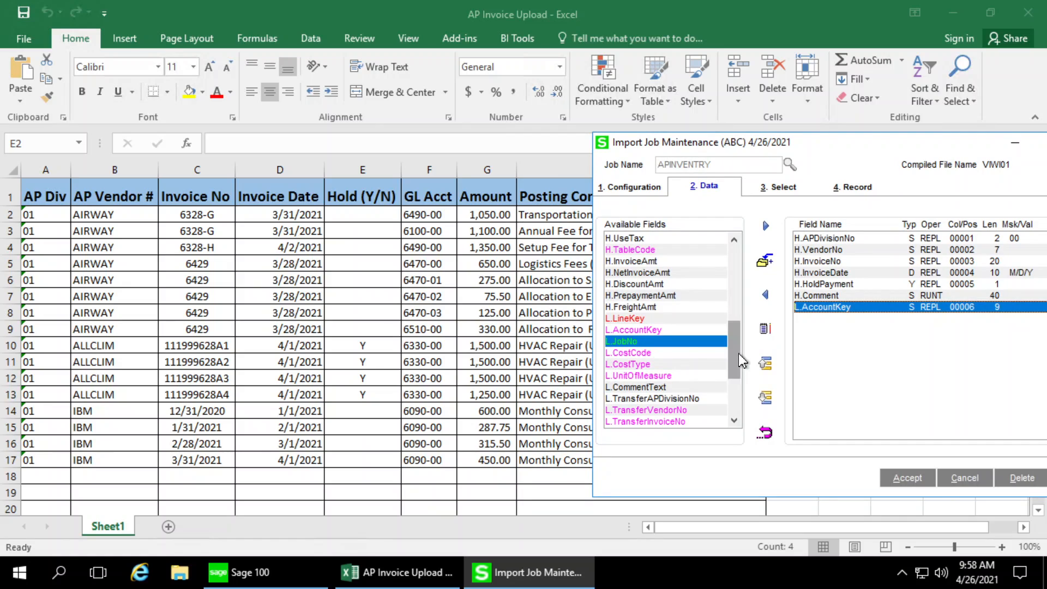
scroll(634, 379, "down", 4)
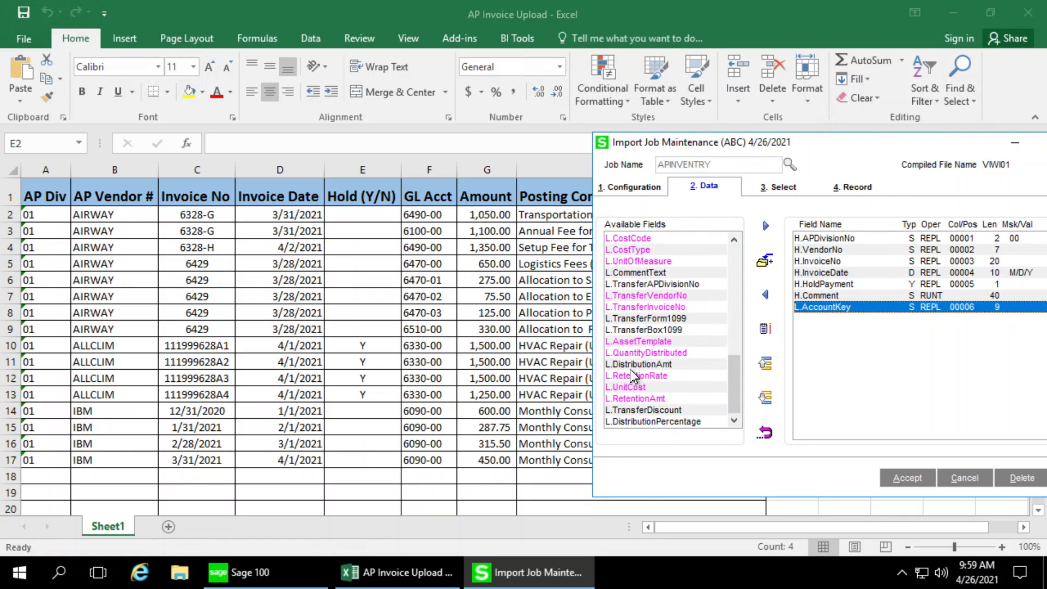
left_click(660, 364)
left_click(762, 229)
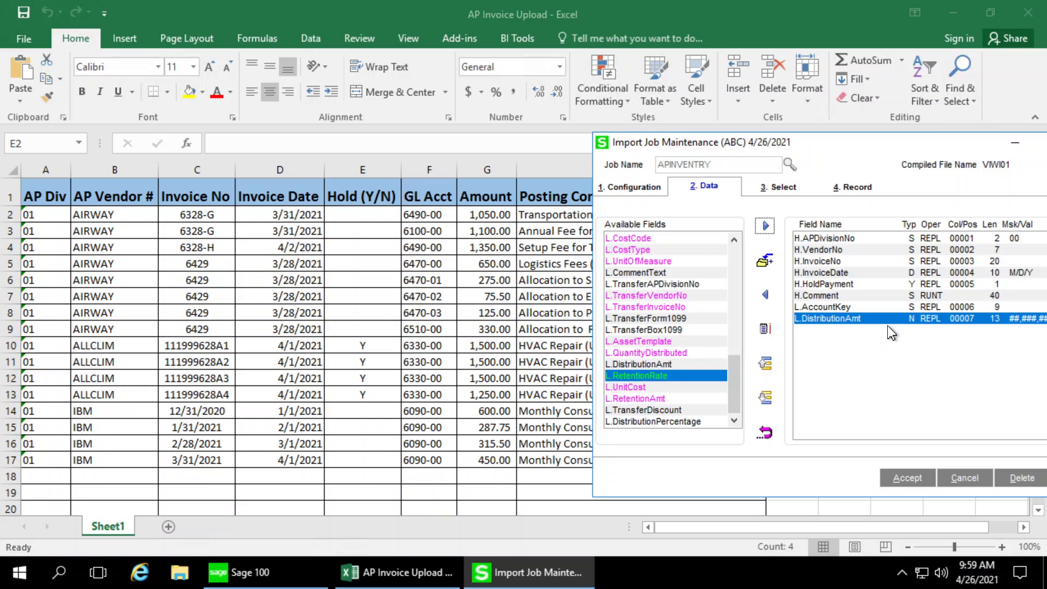
double_click(865, 320)
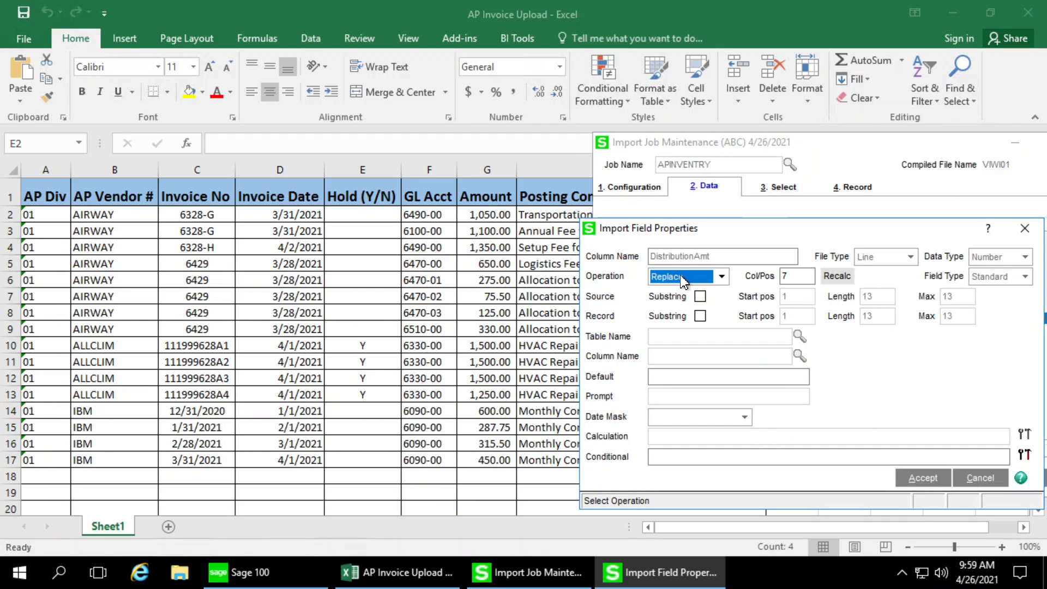
left_click(923, 478)
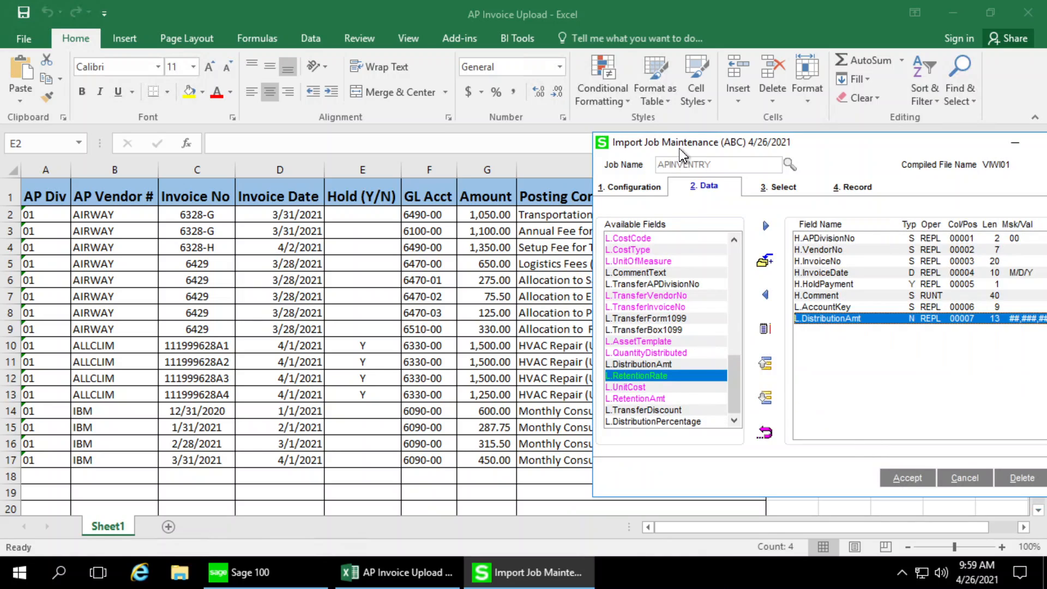
Add the L.CommentText line field to the import job for the workbook's Posting Comment column
left_click_drag(682, 151, 561, 140)
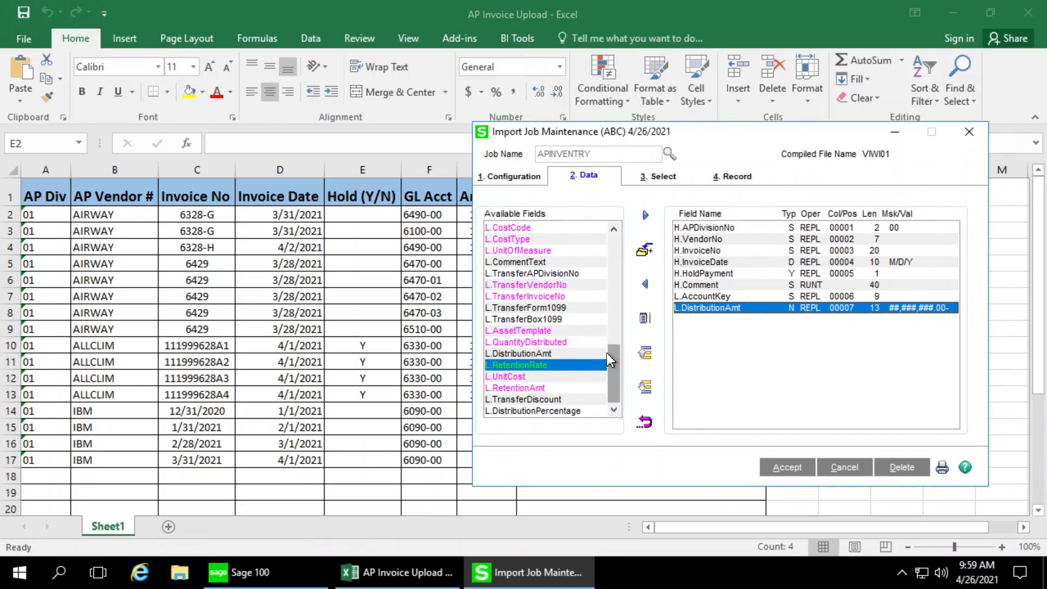
left_click(522, 264)
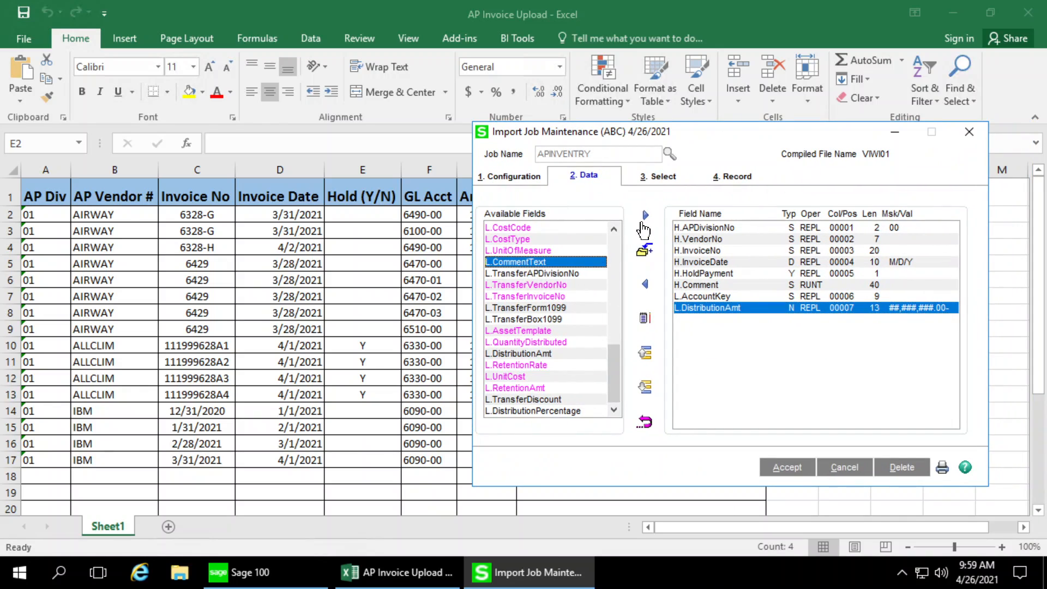
left_click(646, 215)
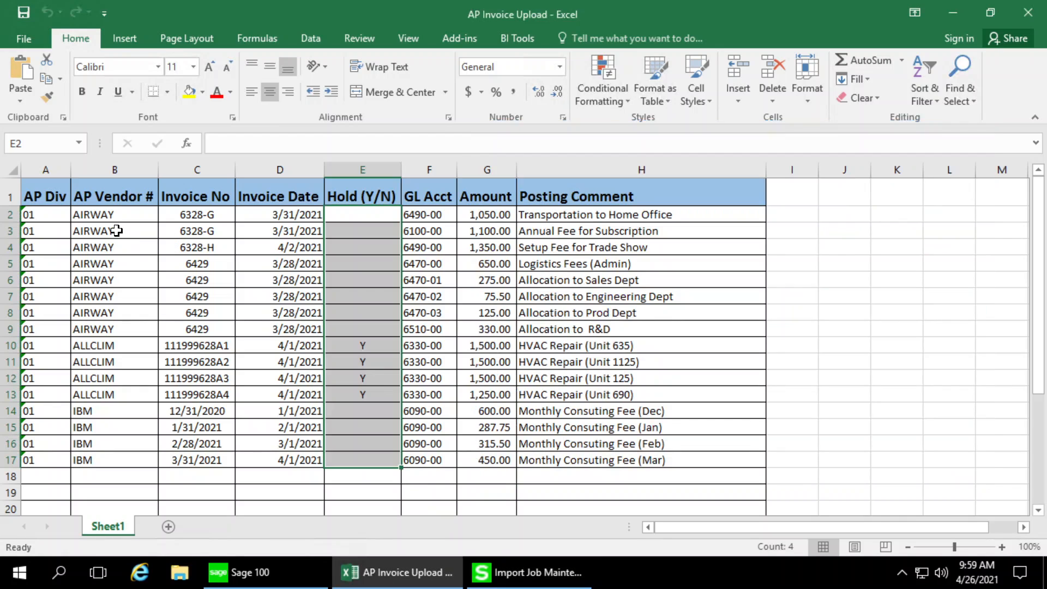
Check the workbook's heading row and add a Skip Record selection to the import job for it
left_click(162, 243)
left_click_drag(64, 187, 641, 187)
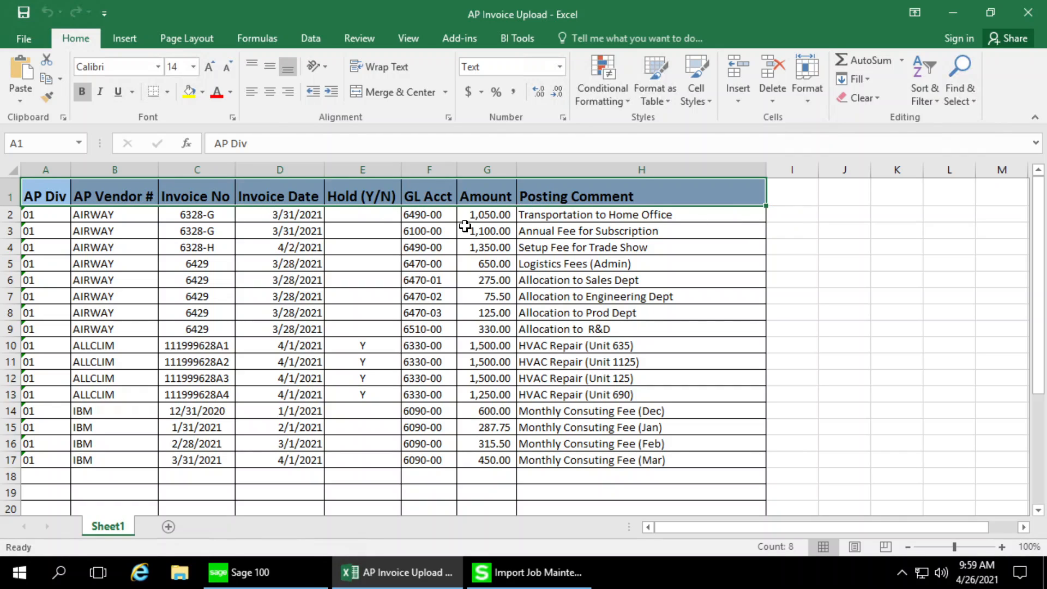
left_click(512, 574)
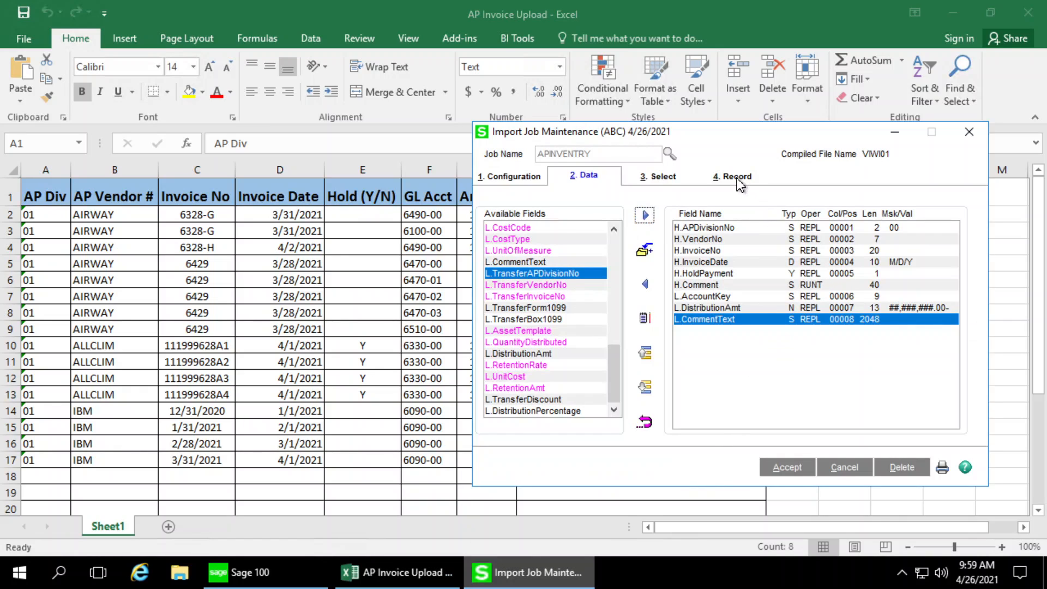
key("alt+4")
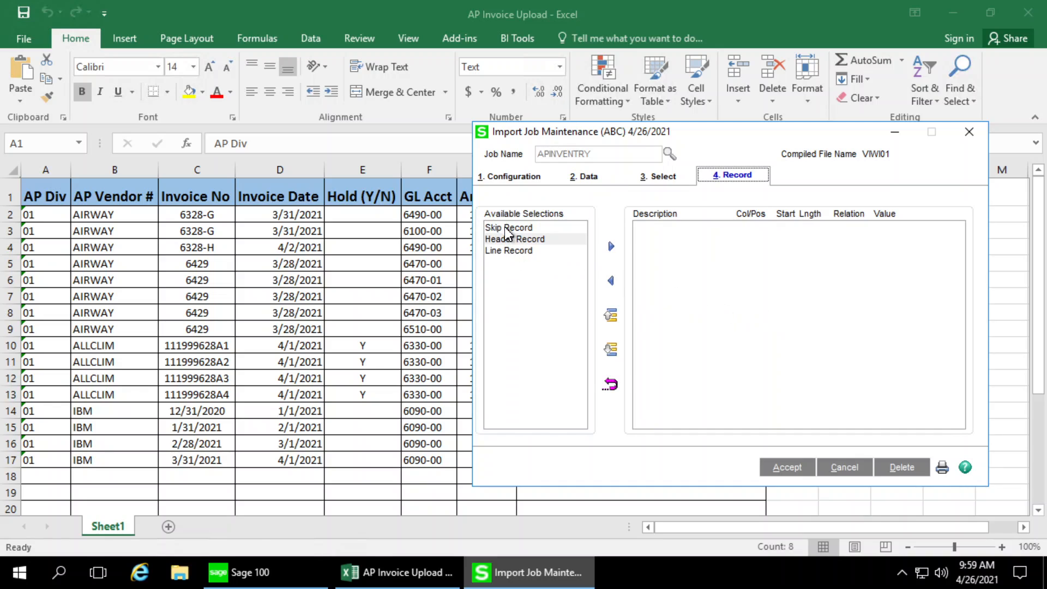
left_click(513, 233)
left_click(611, 248)
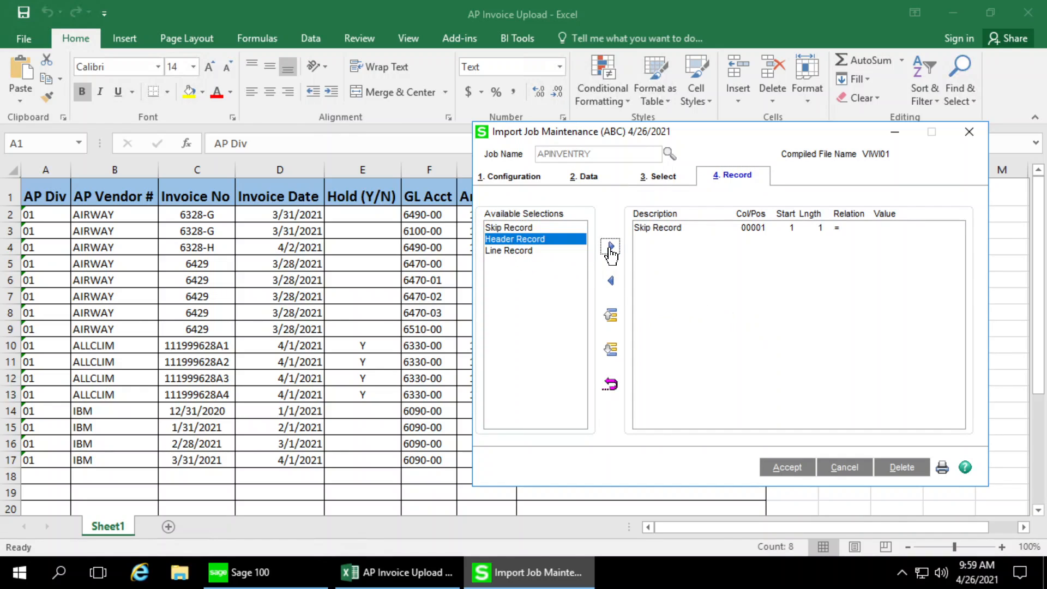
Set the skip record's length to 5 and its value to AP Div, and save the job without executing it
double_click(698, 228)
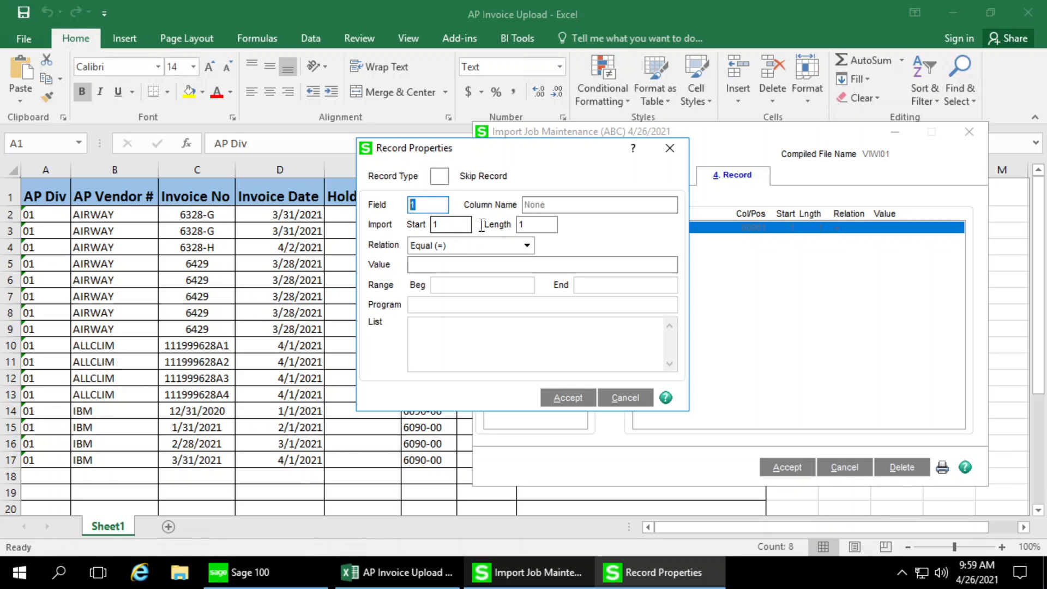
left_click(536, 224)
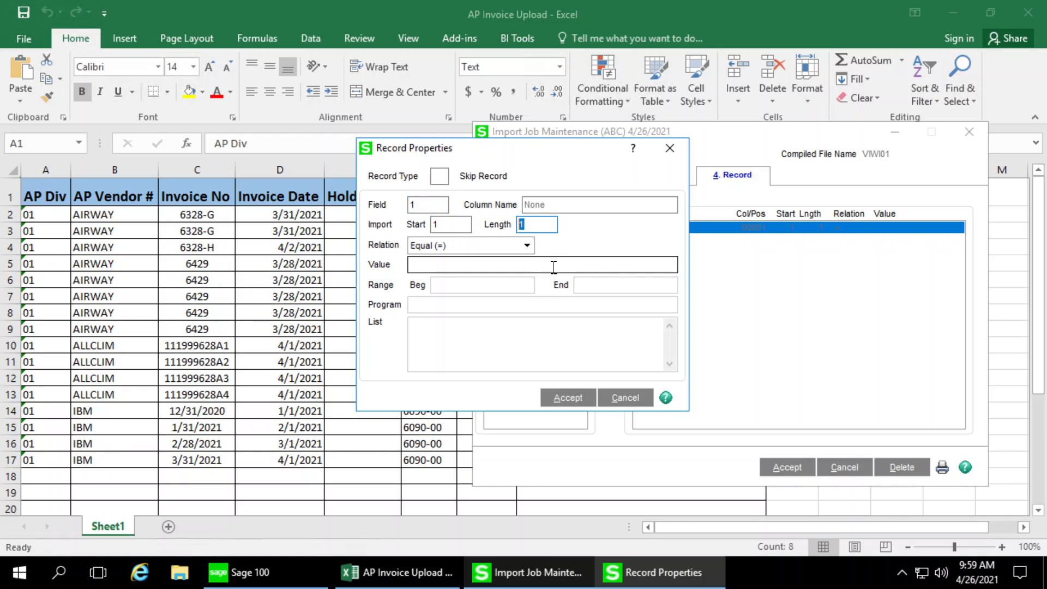
type("5")
left_click(485, 266)
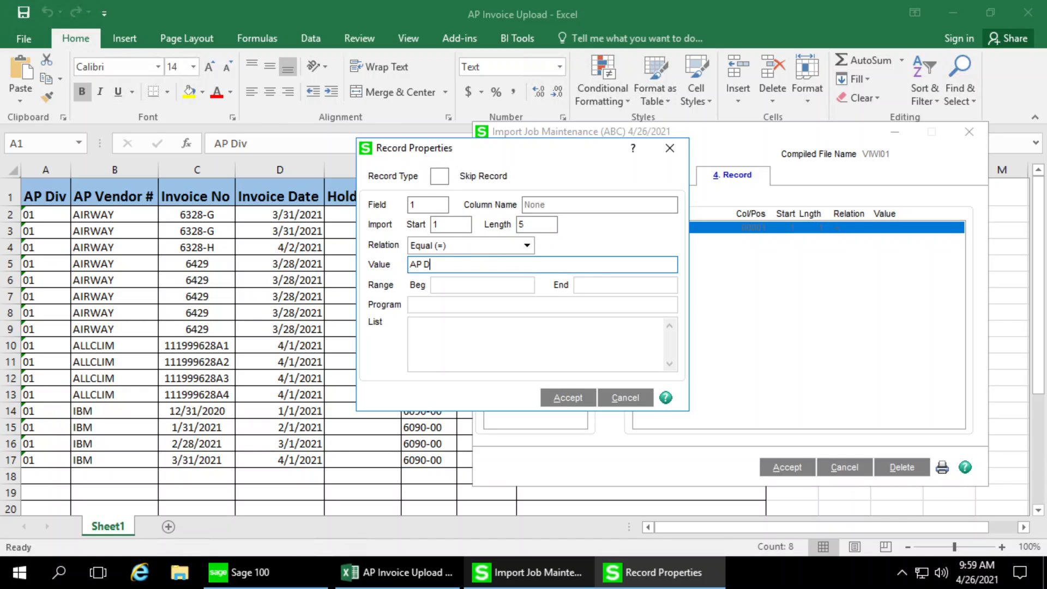
type("AP Div")
left_click(568, 398)
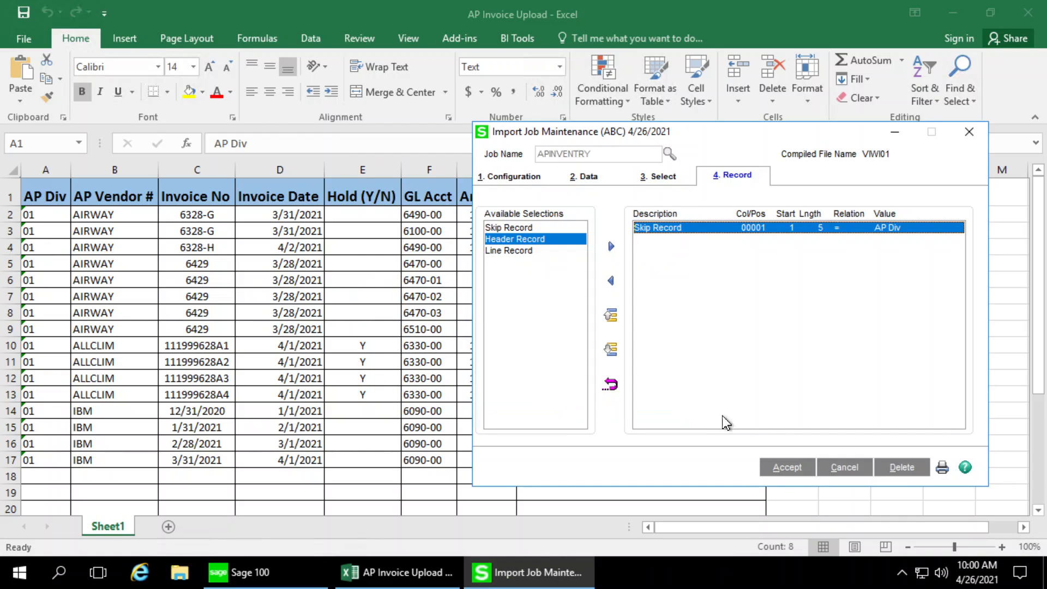
left_click(798, 469)
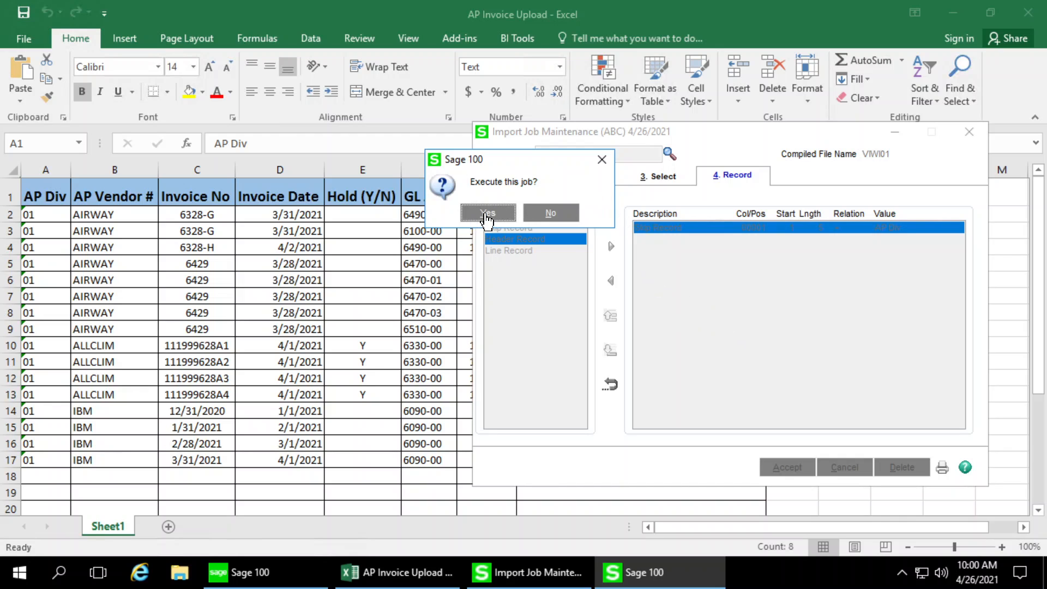
left_click(543, 214)
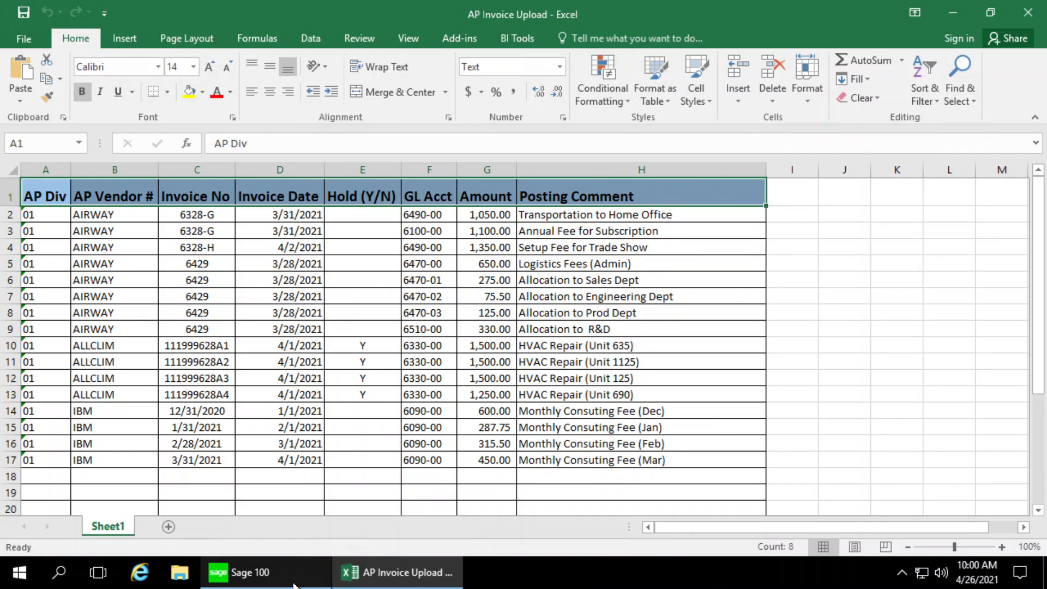
Switch to the main Sage 100 window and open the APINVENTRY import job through Job Select
left_click(240, 572)
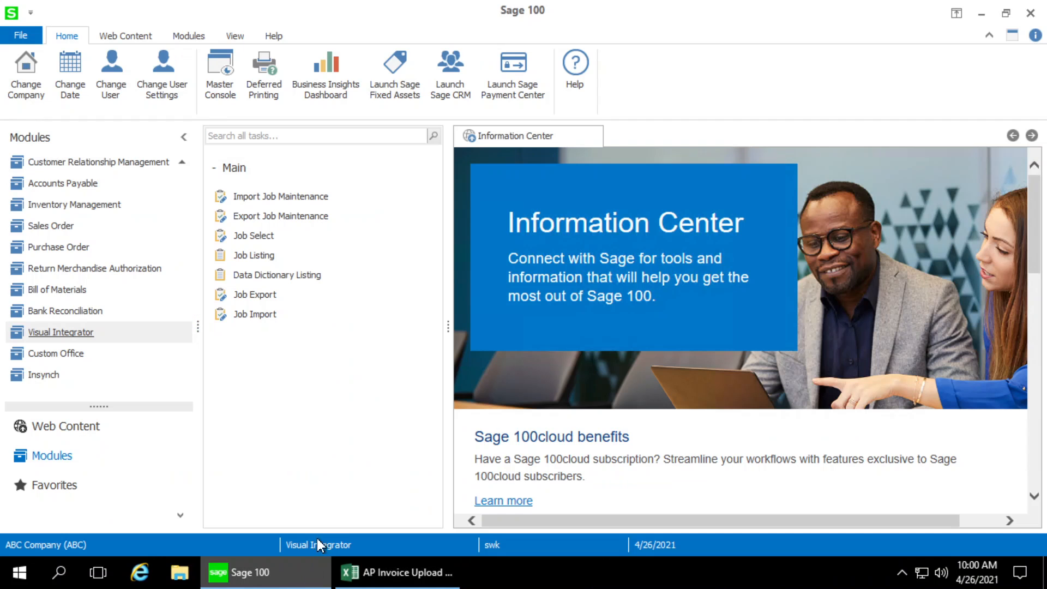
left_click(254, 237)
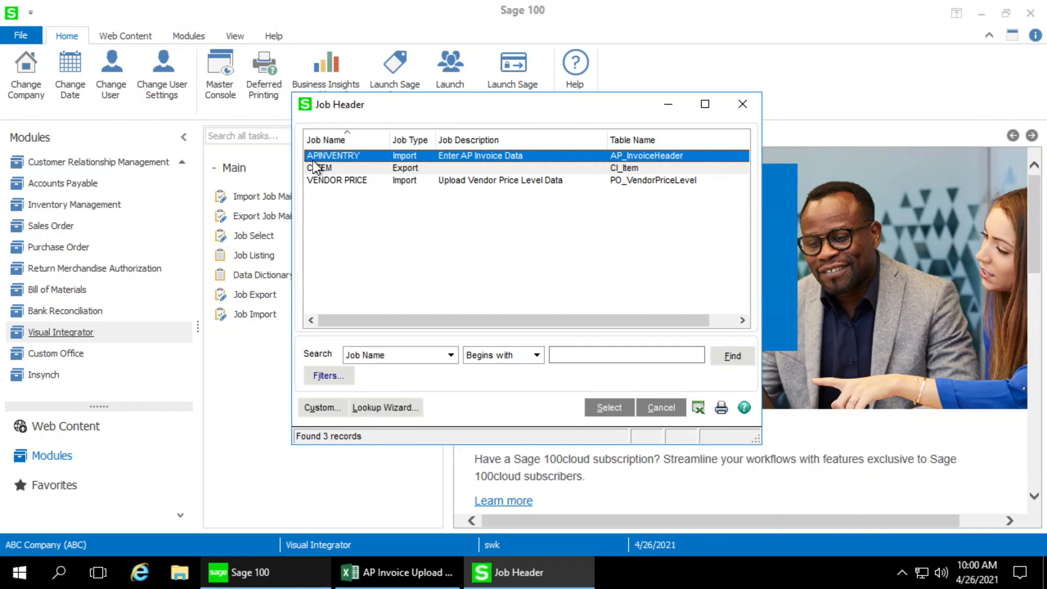
left_click(610, 409)
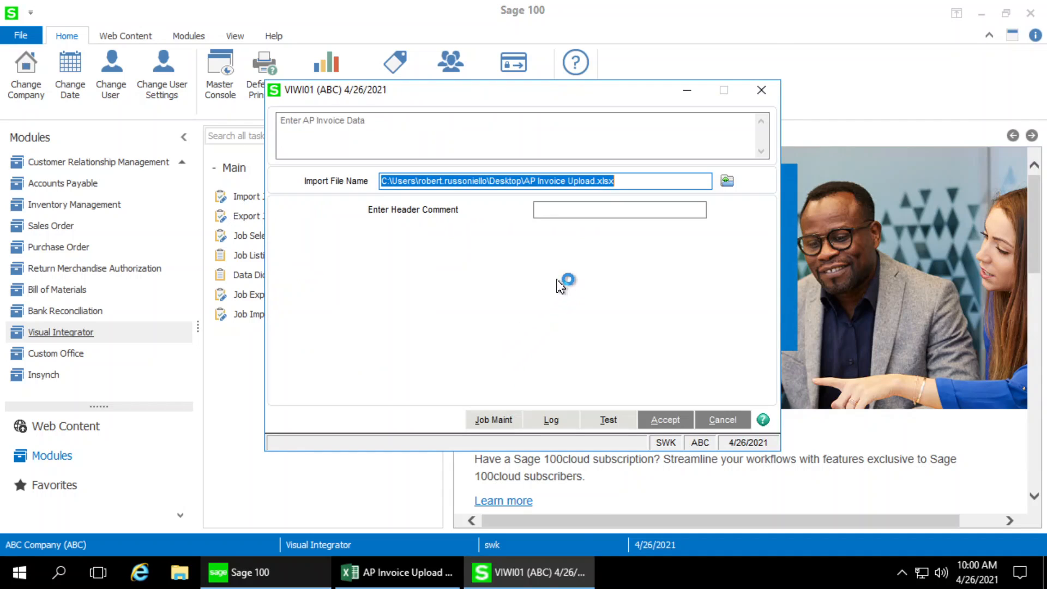
Enter "Header Comment" as the header comment and test the import job on all records
left_click(561, 210)
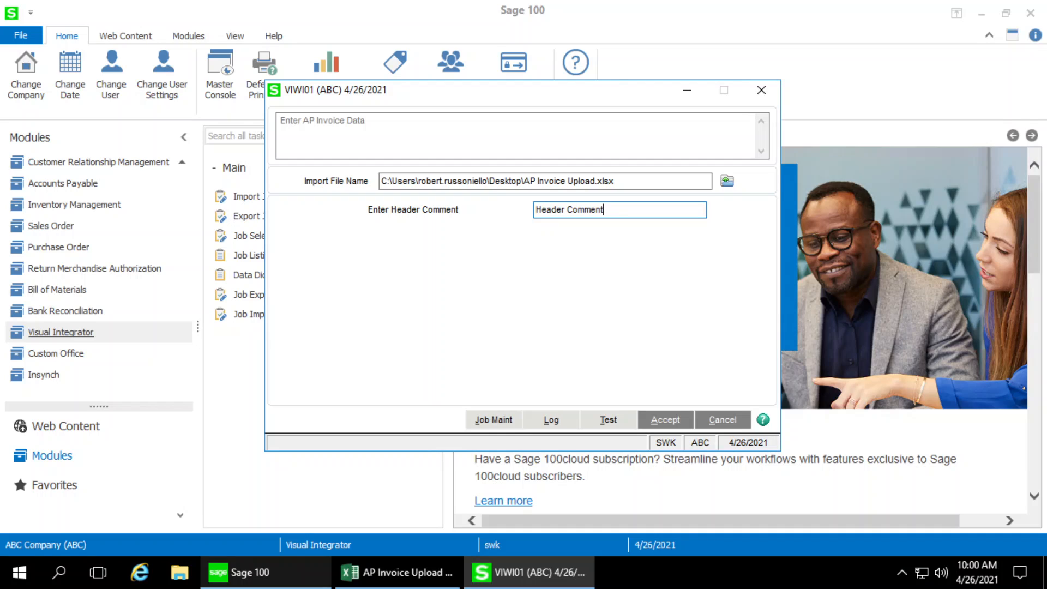
left_click(609, 427)
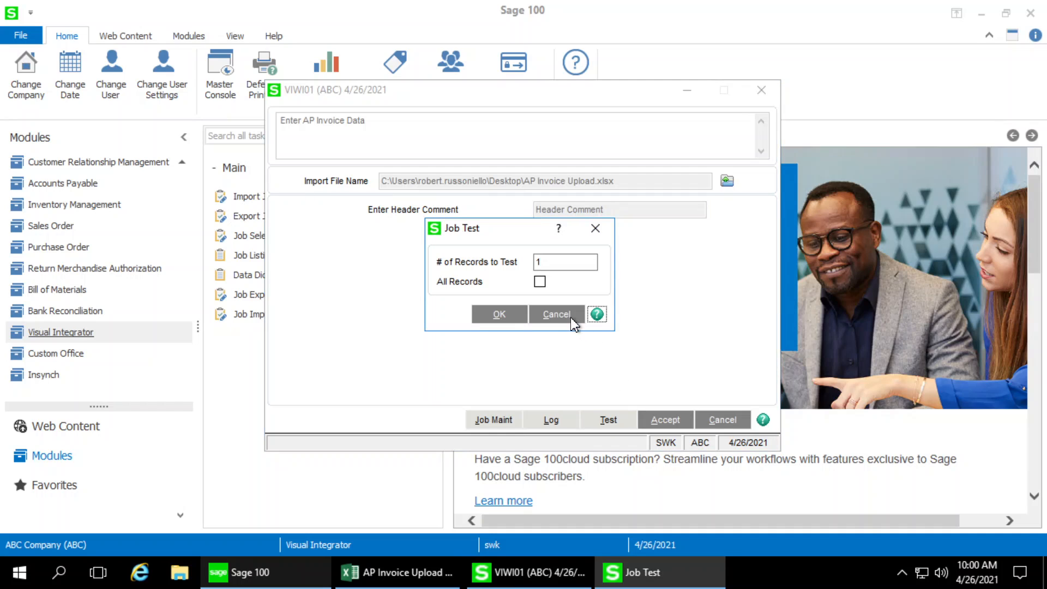
left_click(539, 282)
left_click(500, 316)
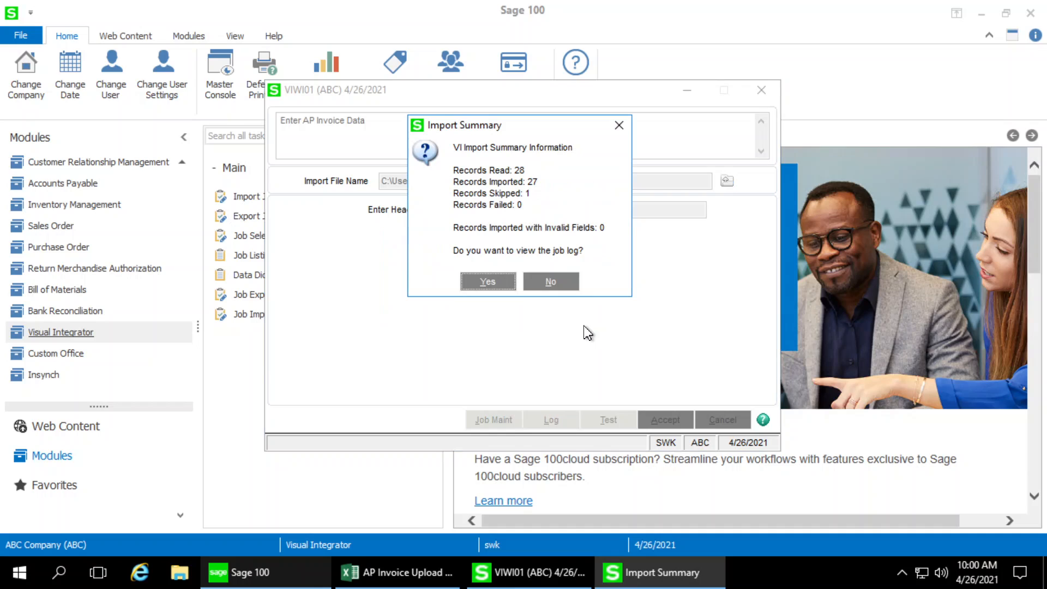
Review the skipped, read and failed record counts in the test's import summary and decline the job log
left_click_drag(542, 194, 436, 195)
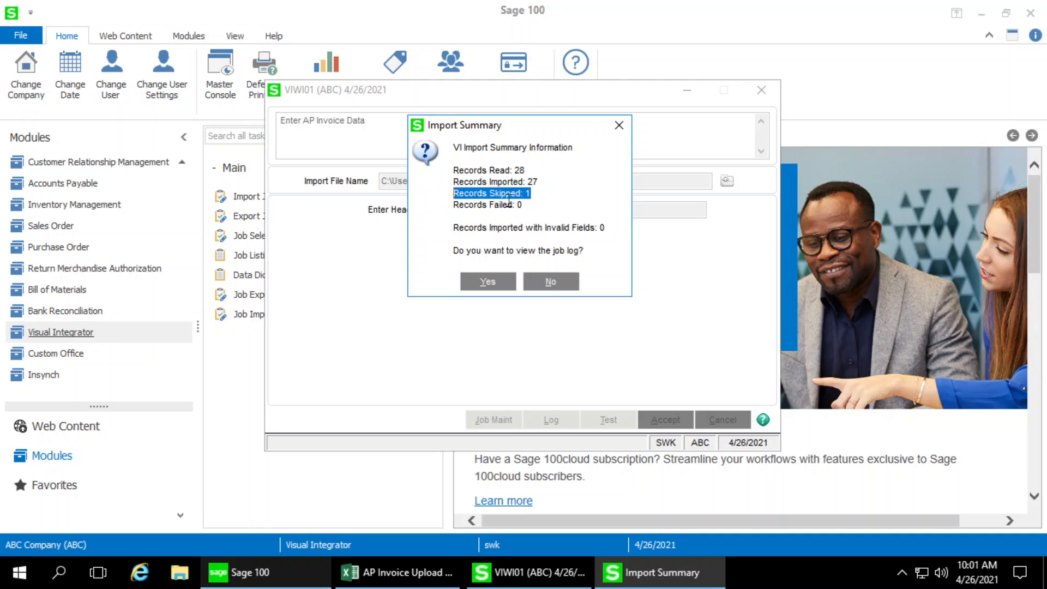
mouse_move(451, 189)
left_mouse_down()
mouse_move(528, 180)
mouse_move(452, 170)
left_mouse_up()
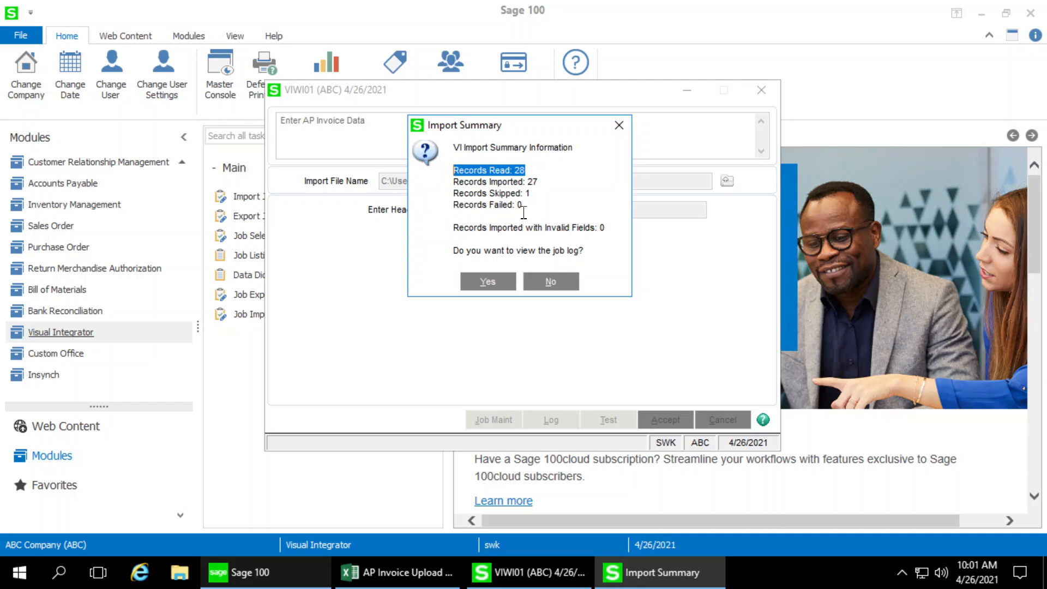
left_click_drag(527, 206, 436, 205)
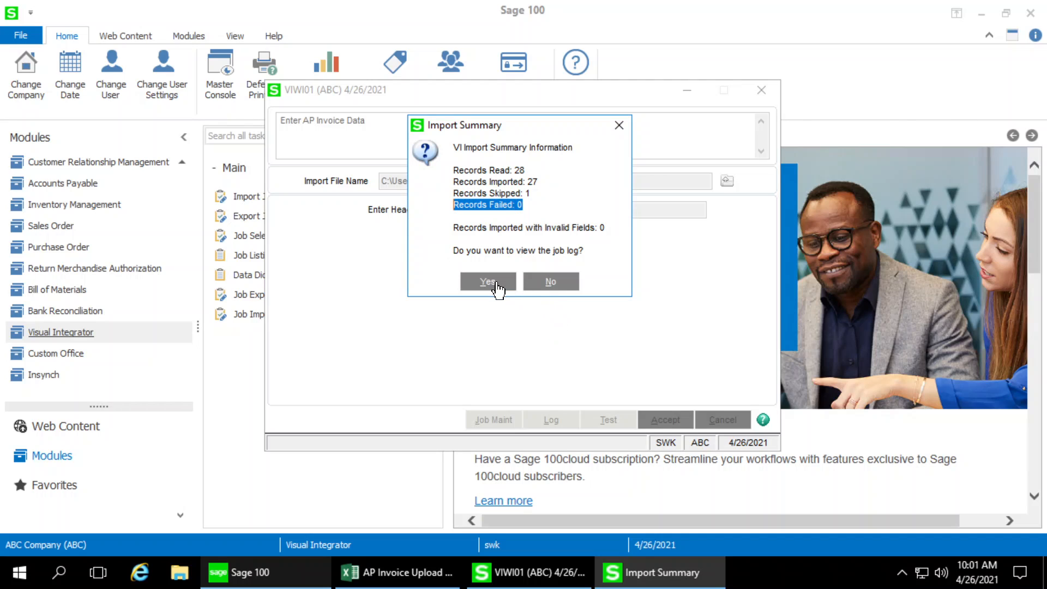
left_click(536, 282)
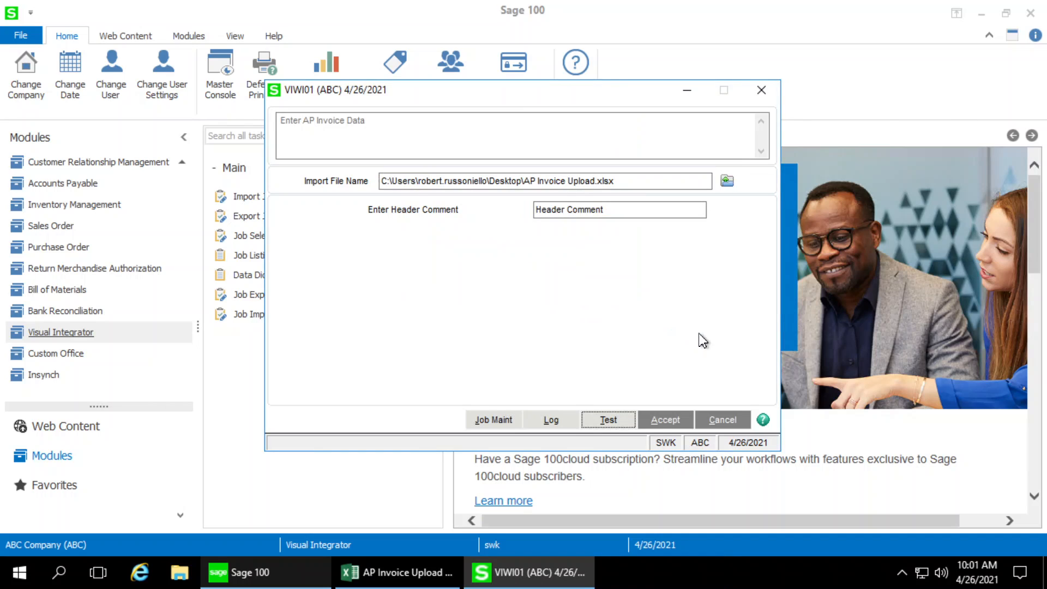
Import the AP invoice records into company ABC and decline viewing the job log
left_click(659, 422)
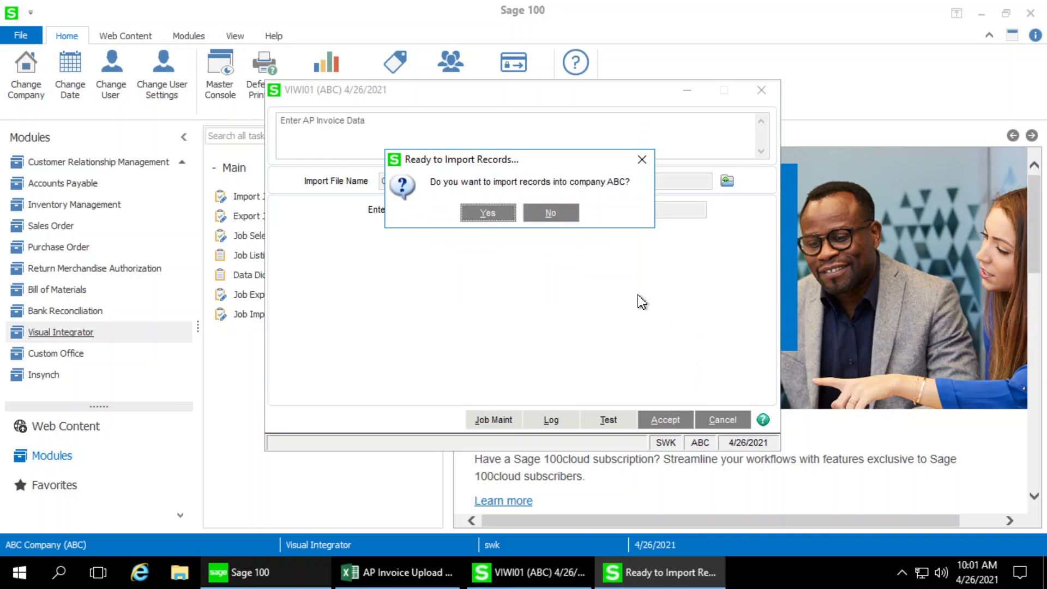
left_click(488, 213)
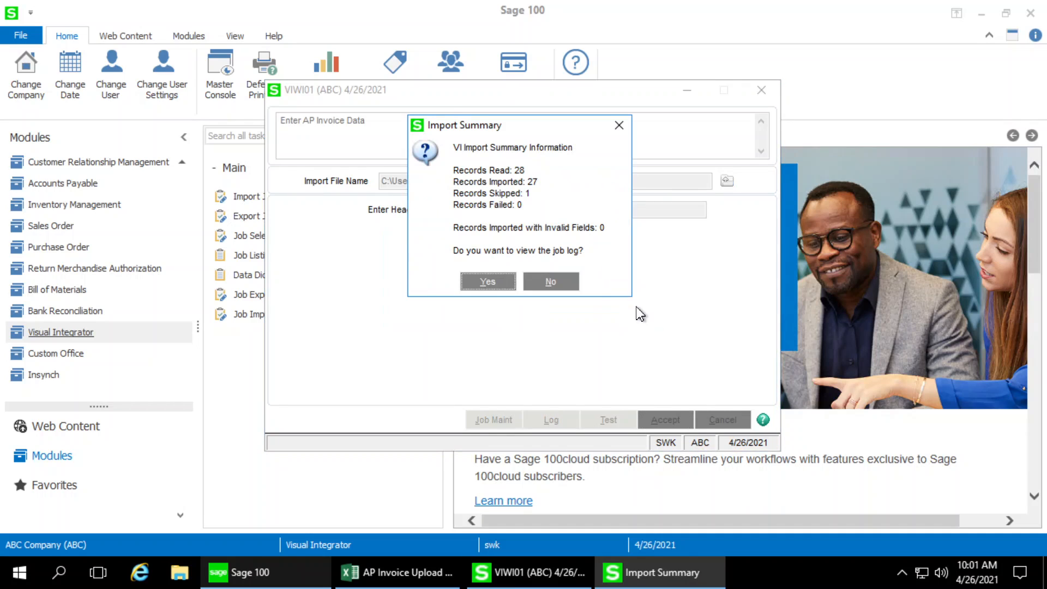
left_click(551, 282)
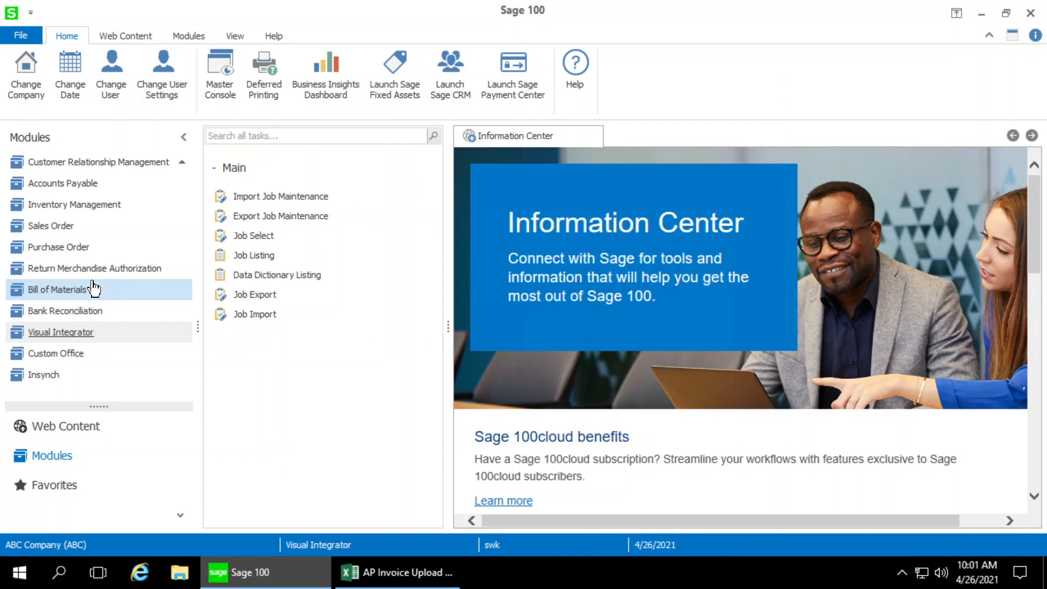
Open Invoice Data Entry in the Accounts Payable module and list the entered invoices
scroll(84, 278, "up", 1)
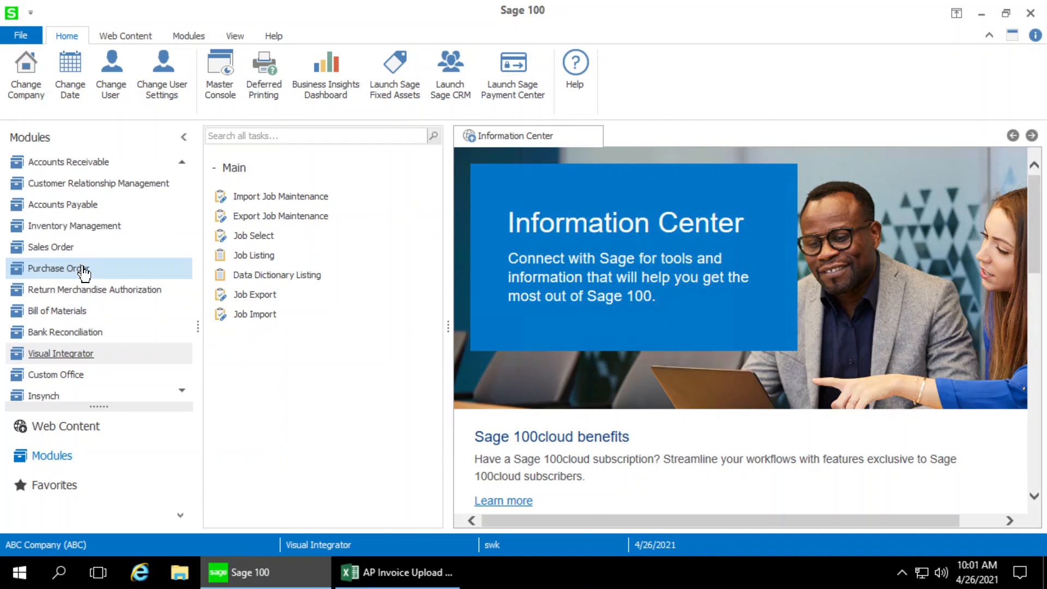
left_click(56, 206)
left_click(320, 178)
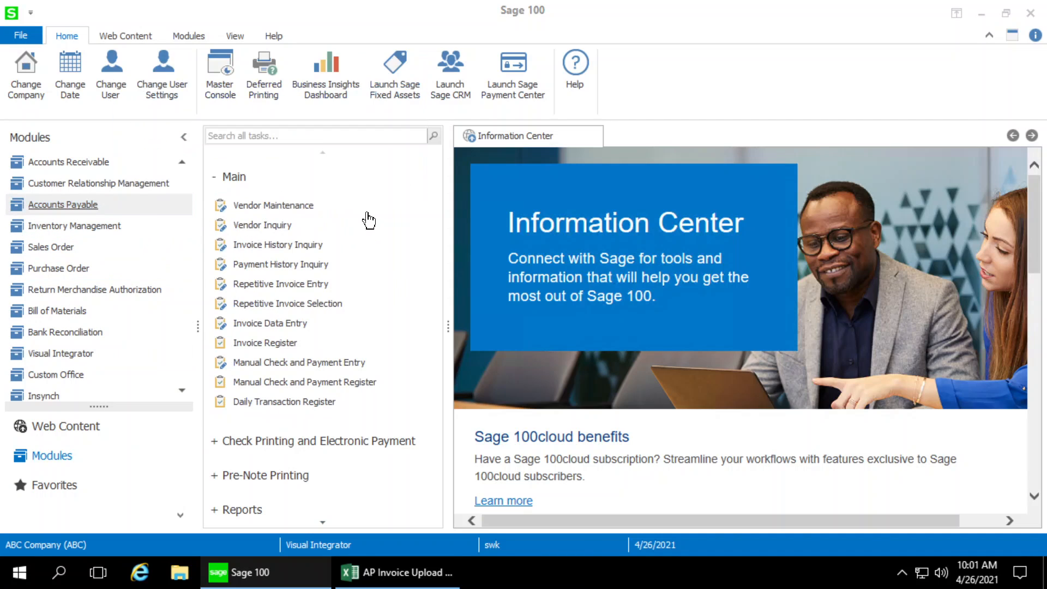
left_click(268, 324)
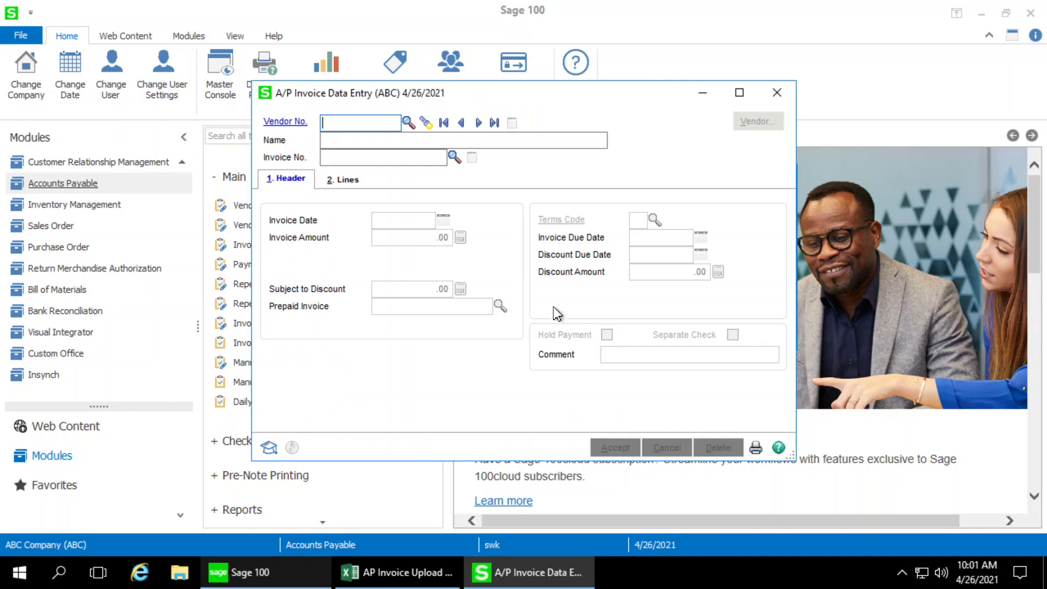
left_click(427, 125)
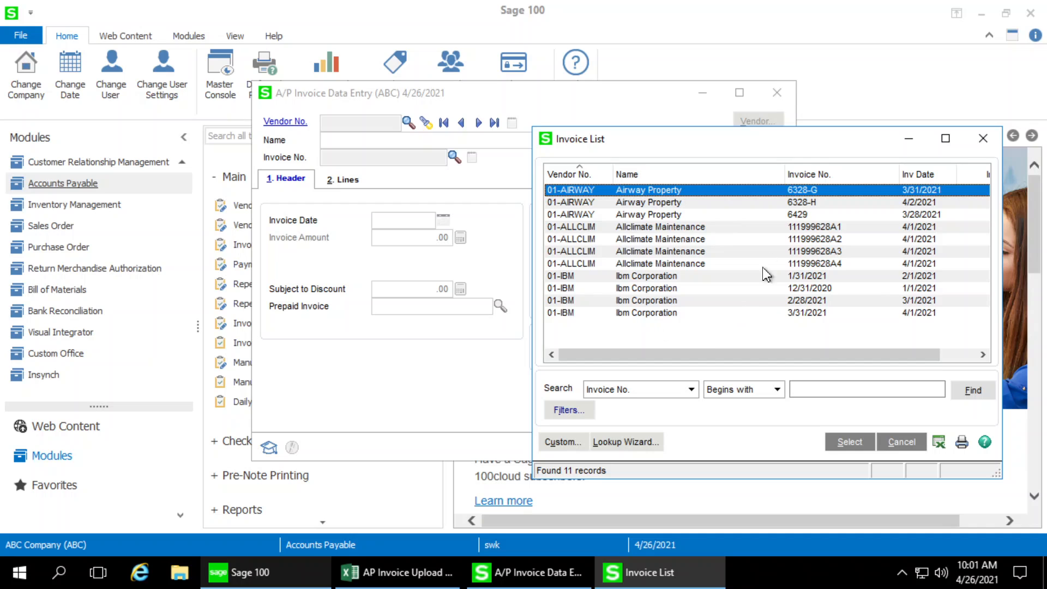
Compare the invoice rows in the AP Invoice Upload workbook in Excel with the Sage 100 Invoice List
left_click(431, 576)
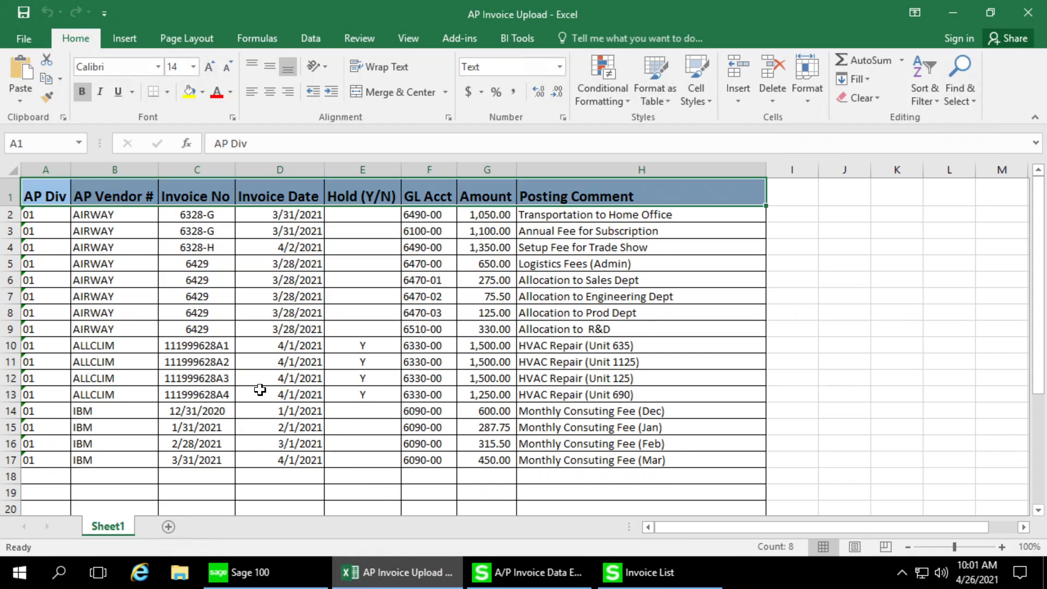
left_click_drag(26, 214, 628, 461)
left_click(666, 570)
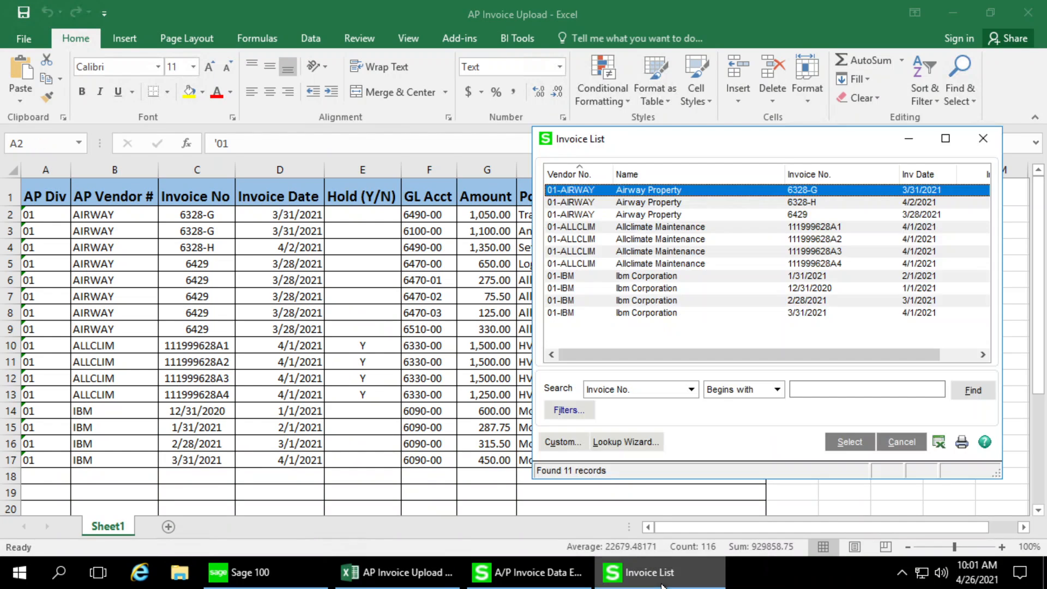
Open Airway Property invoice 6328-G and check the comment imported into its header
double_click(643, 189)
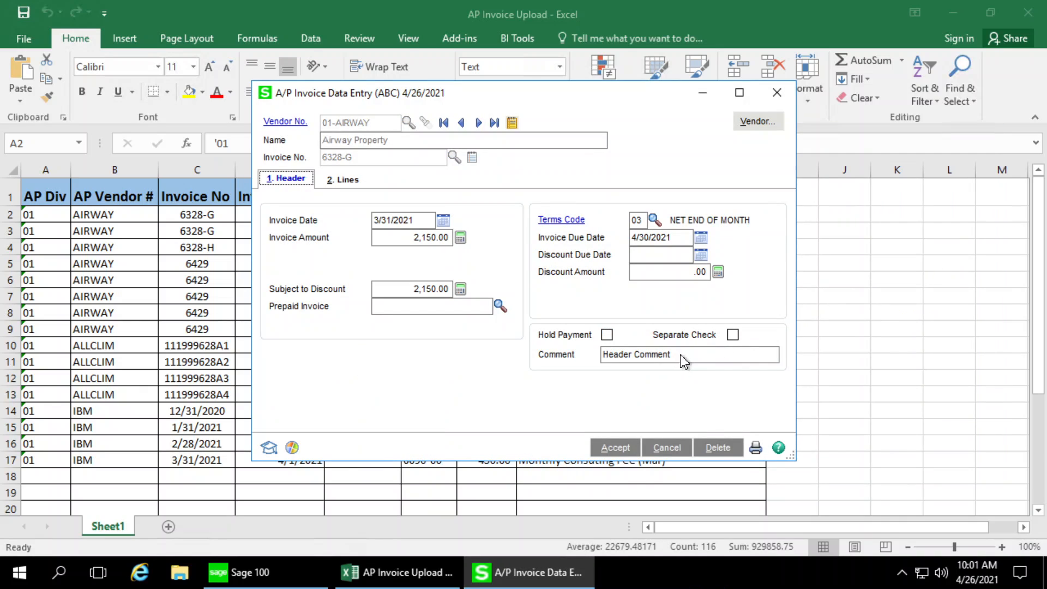
left_click(681, 355)
left_click_drag(673, 355, 567, 356)
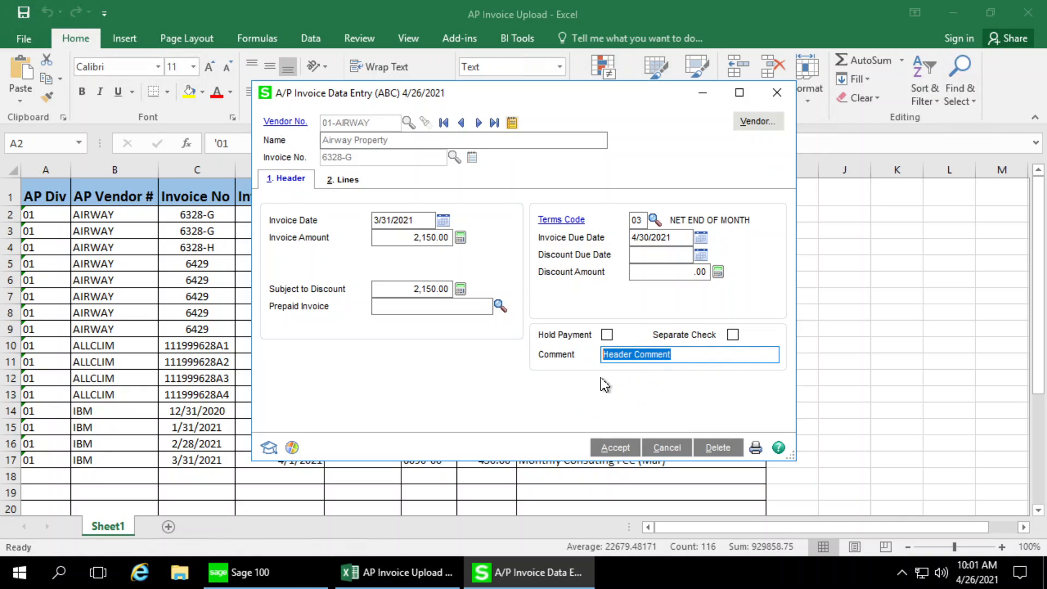
Review the G/L accounts, amounts and comments on both lines of invoice 6328-G
left_click(341, 183)
left_click(337, 269)
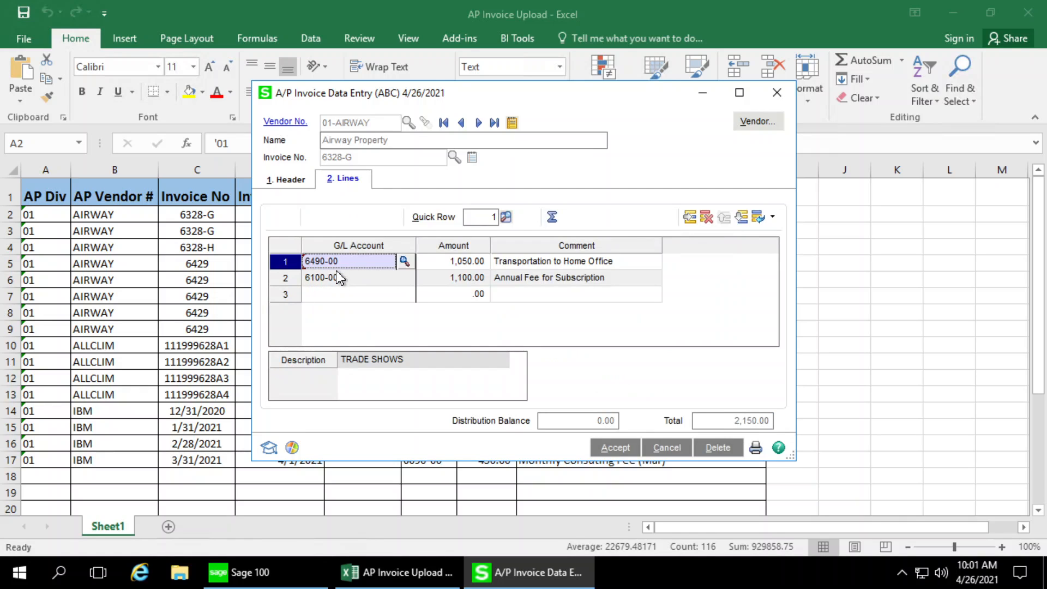
left_click(339, 278)
left_click(464, 262)
left_click(464, 278)
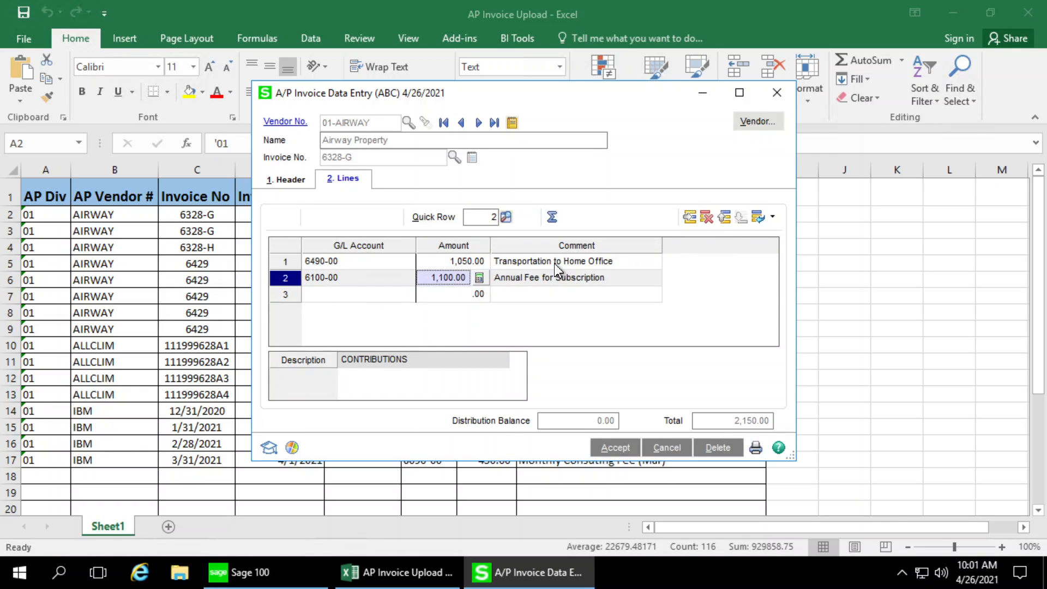
left_click(555, 264)
left_click(550, 282)
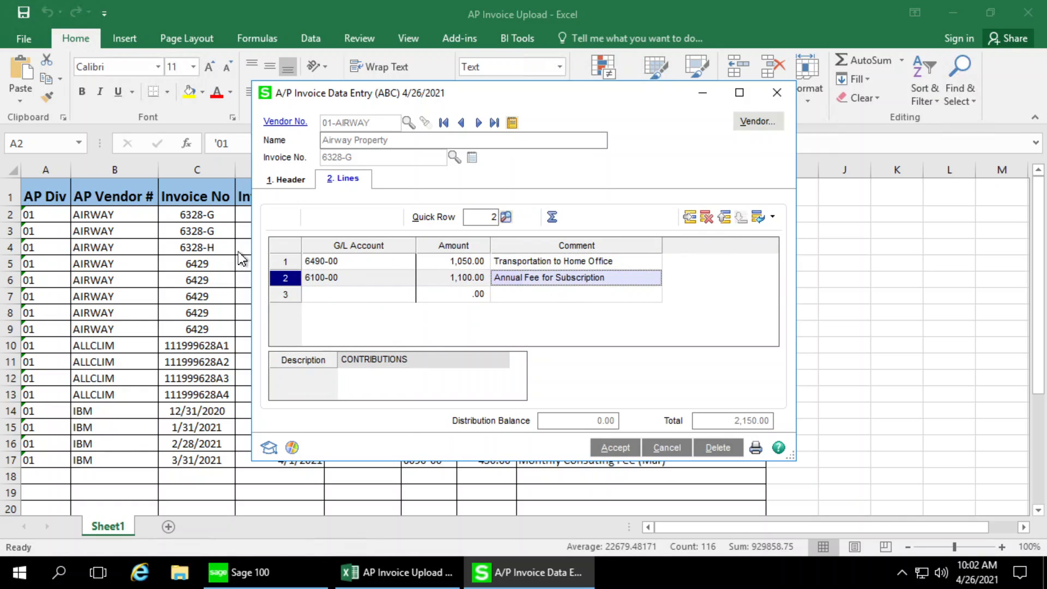
Switch to the Excel workbook and check the posting comments of invoice 6328-G and the remaining invoice rows
key("alt+Tab")
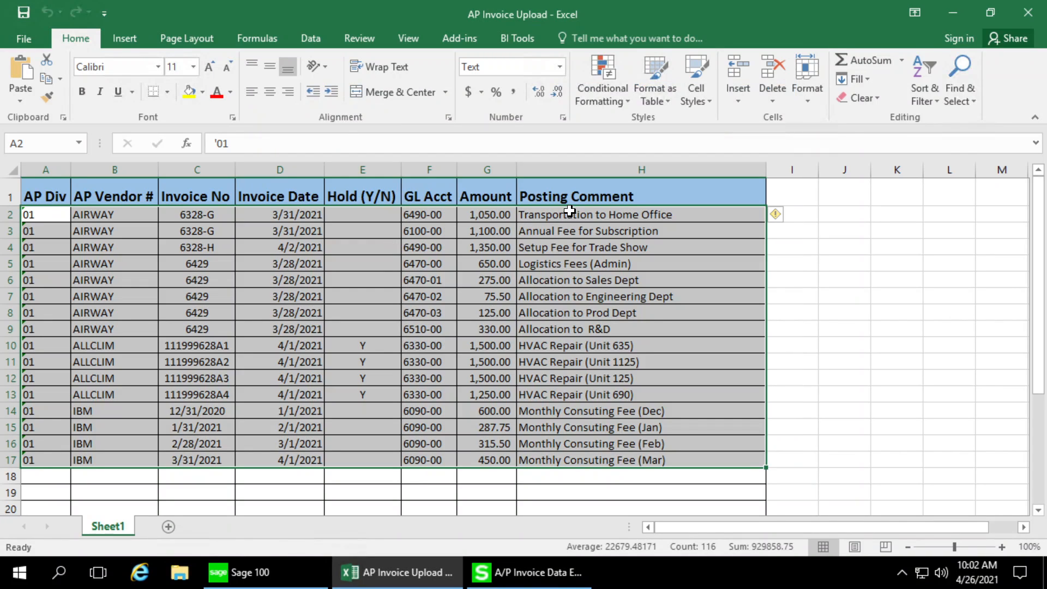
left_click_drag(569, 211, 575, 227)
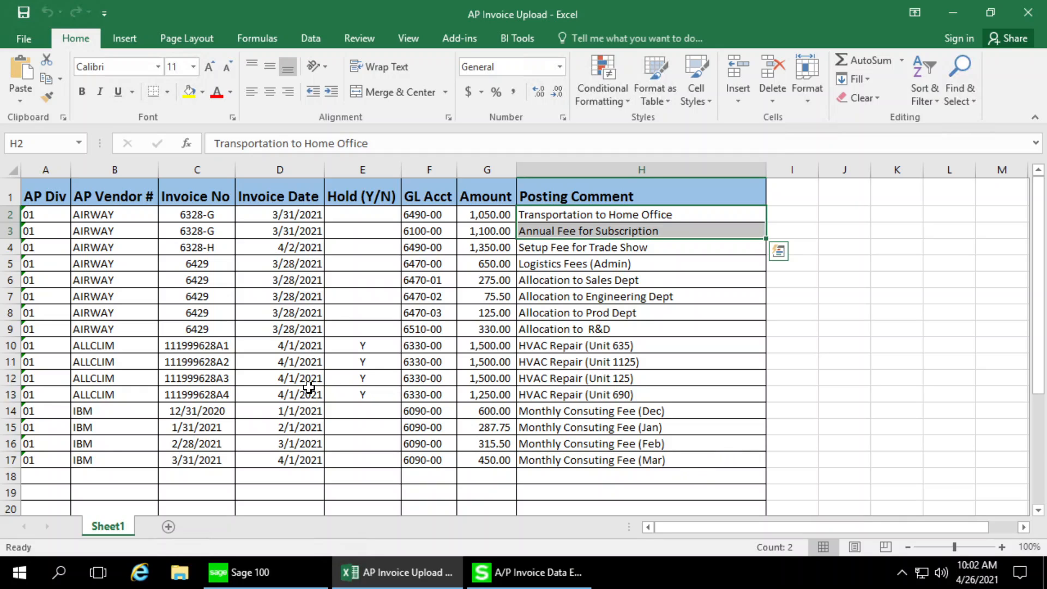
left_click_drag(49, 216, 306, 460)
left_click_drag(550, 461, 568, 461)
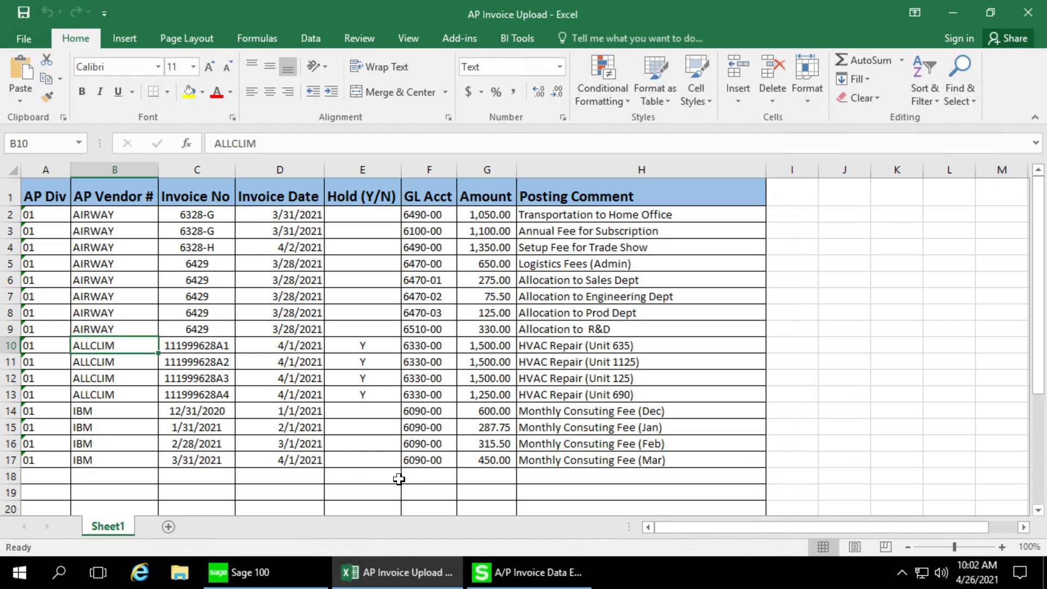
Return to the header of invoice 6328-G in Sage 100 and cancel out of the invoice
left_click(507, 578)
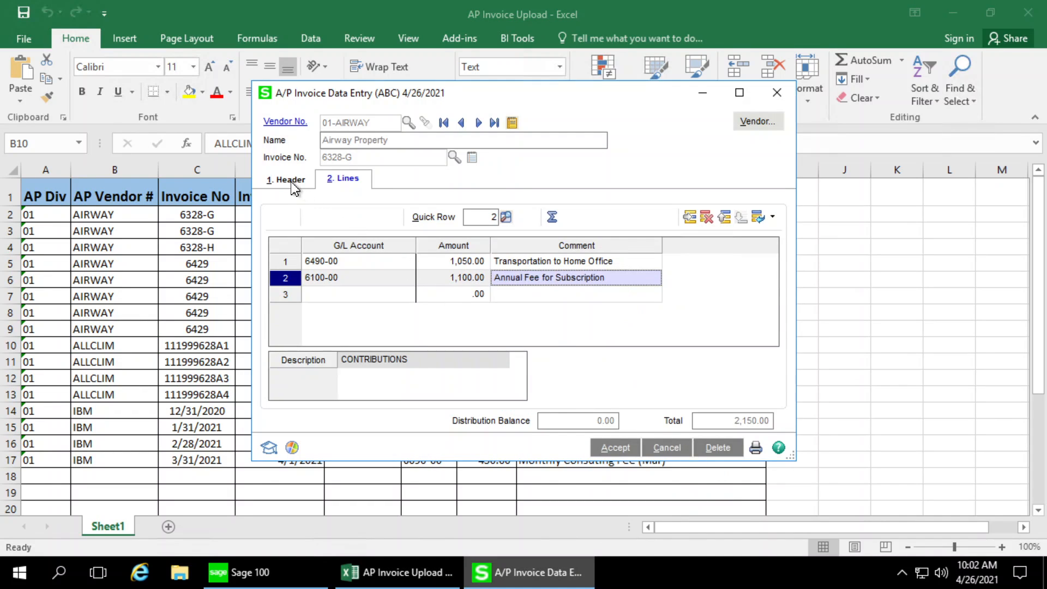
left_click(295, 188)
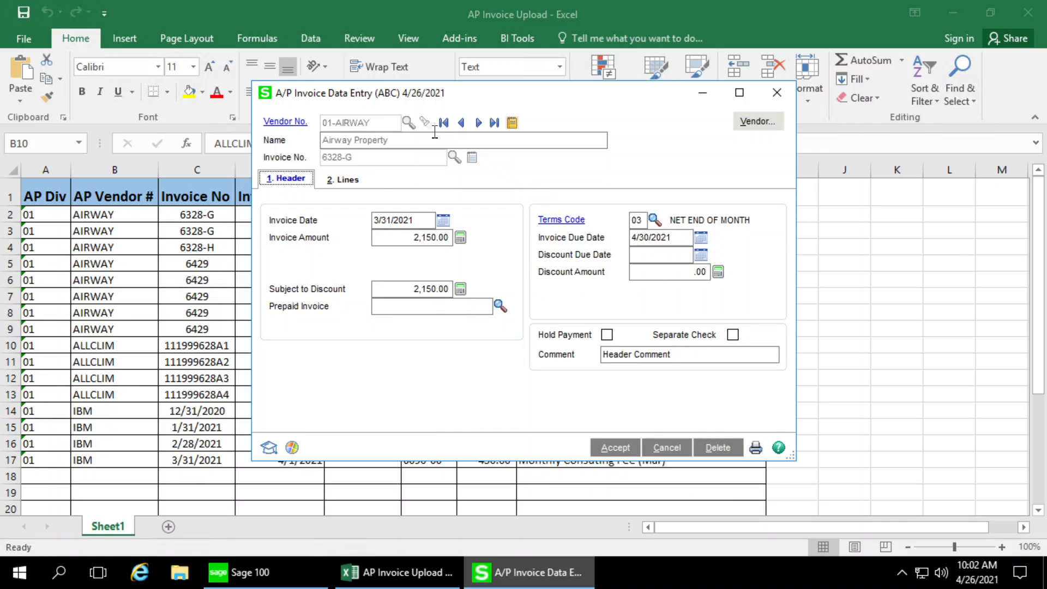
left_click(663, 443)
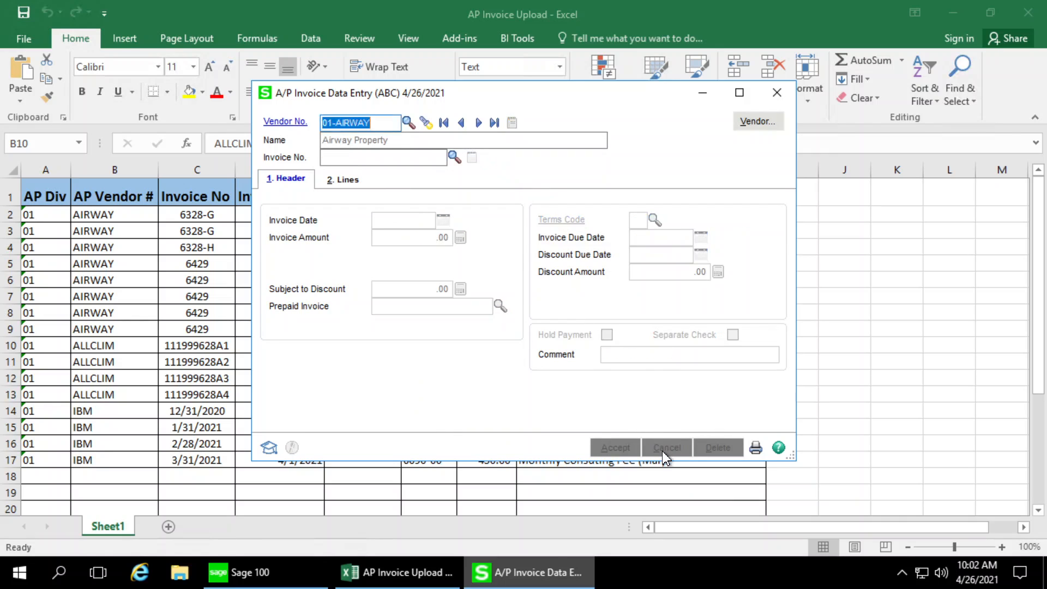
Open Allclimate Maintenance invoice 111999628A1, compare its payment hold with the workbook's Hold column, and close Invoice Data Entry
left_click(454, 158)
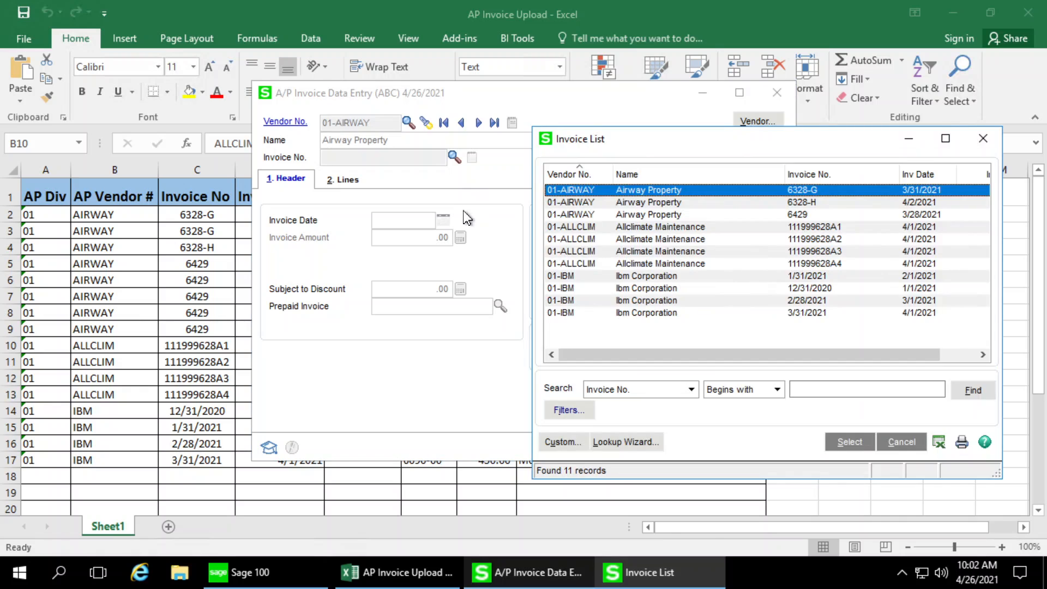
left_click(585, 228)
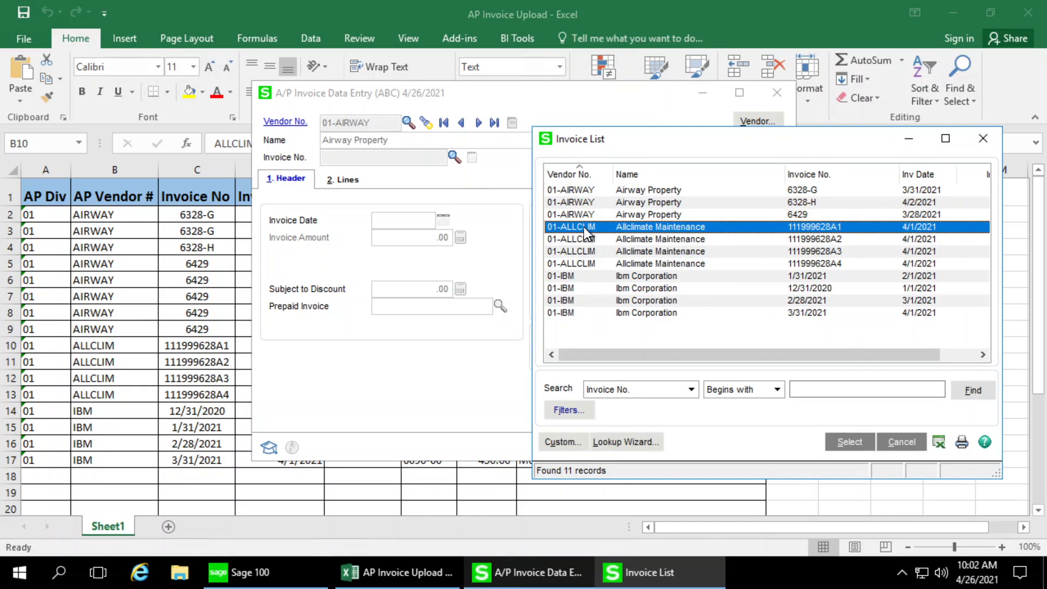
double_click(583, 238)
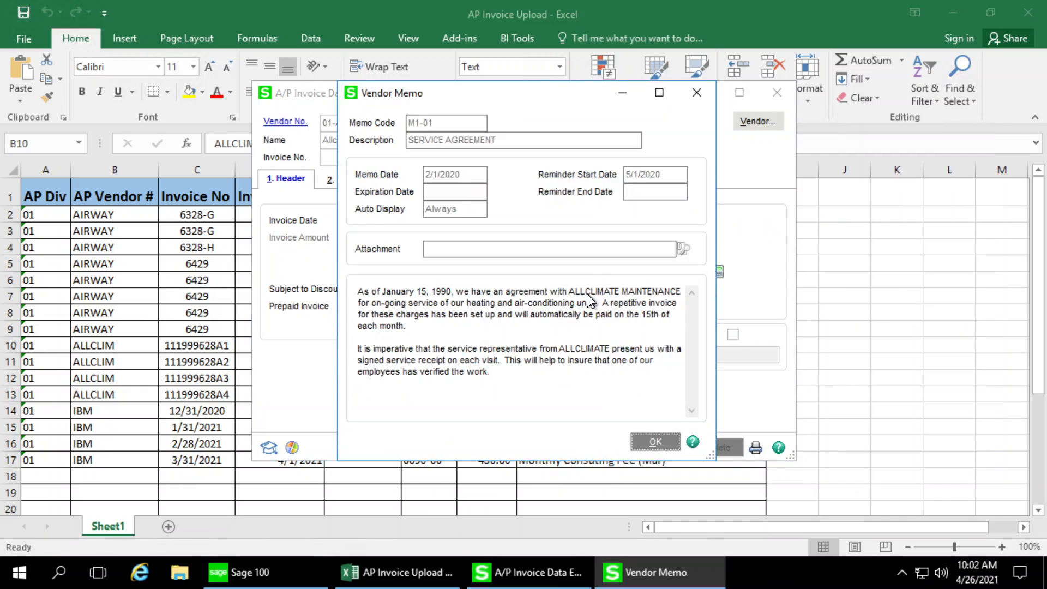
left_click(654, 441)
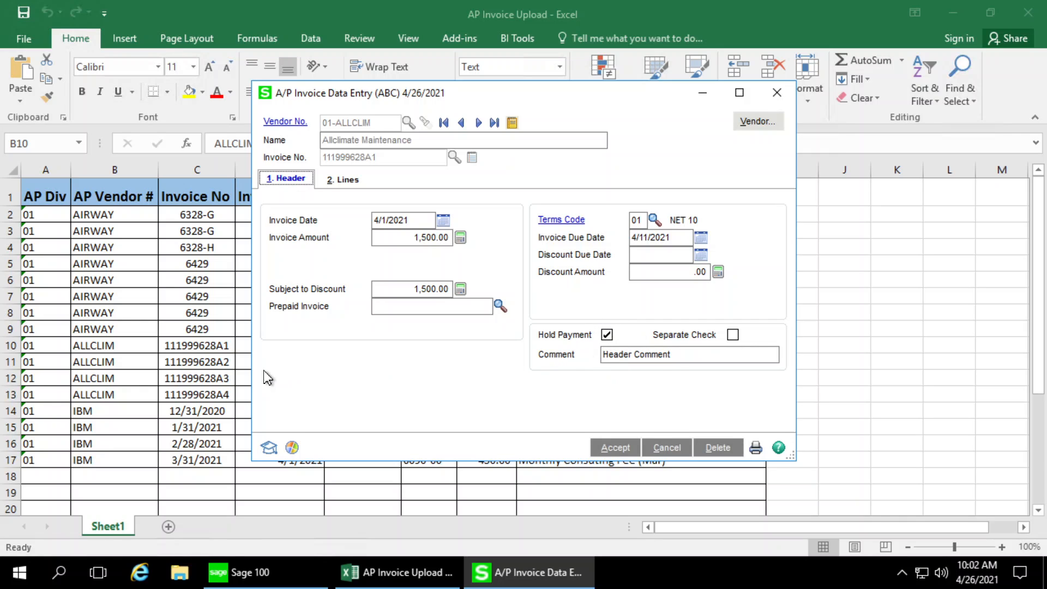
left_click_drag(380, 105, 568, 98)
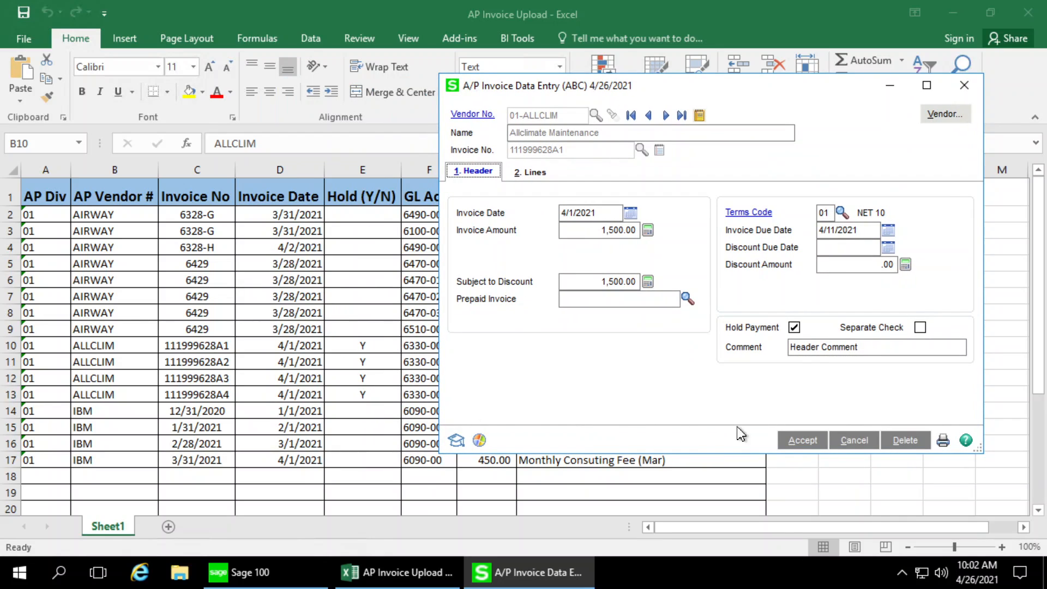
left_click(803, 440)
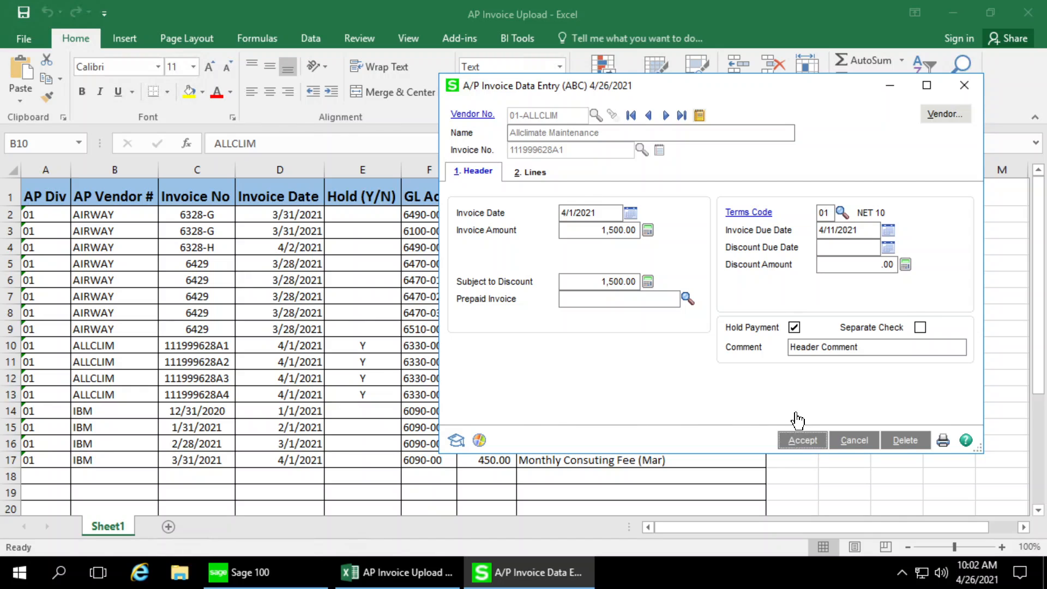
left_click(965, 86)
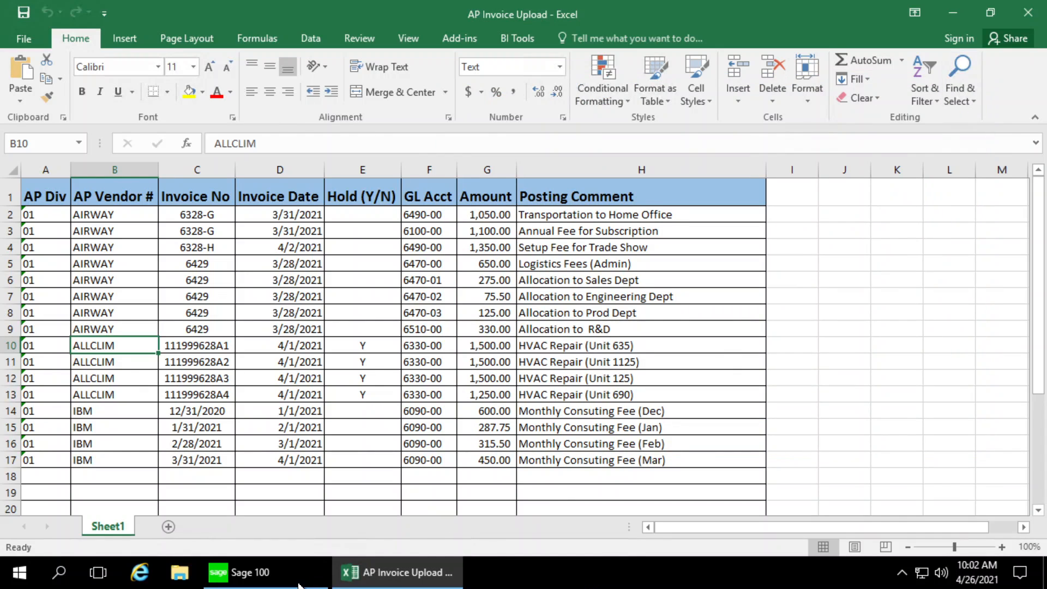
View the saved import jobs through Import Job Maintenance in Visual Integrator and close the job selection
left_click(243, 573)
left_click(49, 332)
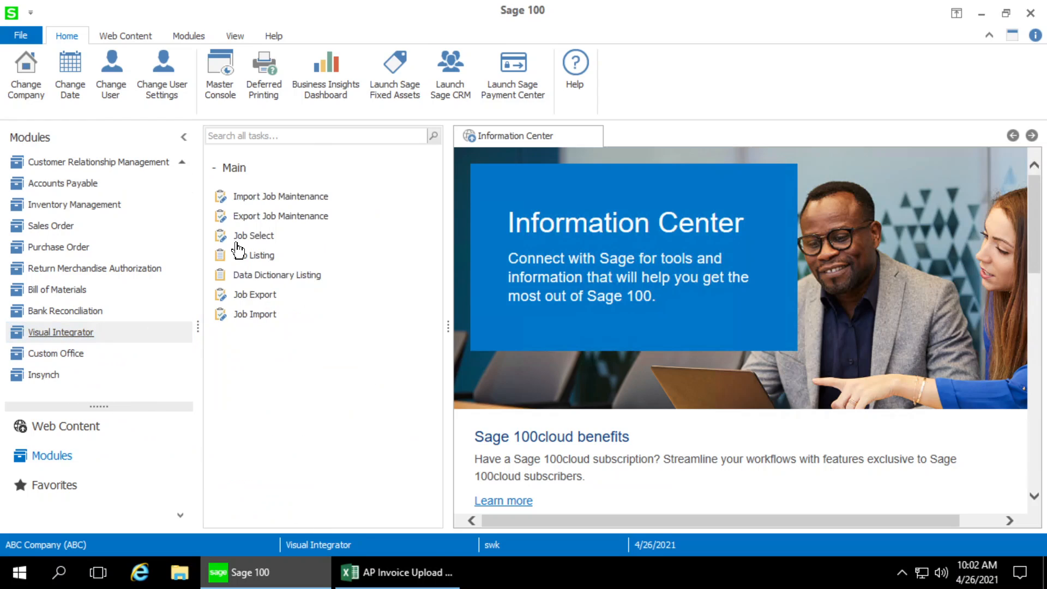
left_click(261, 197)
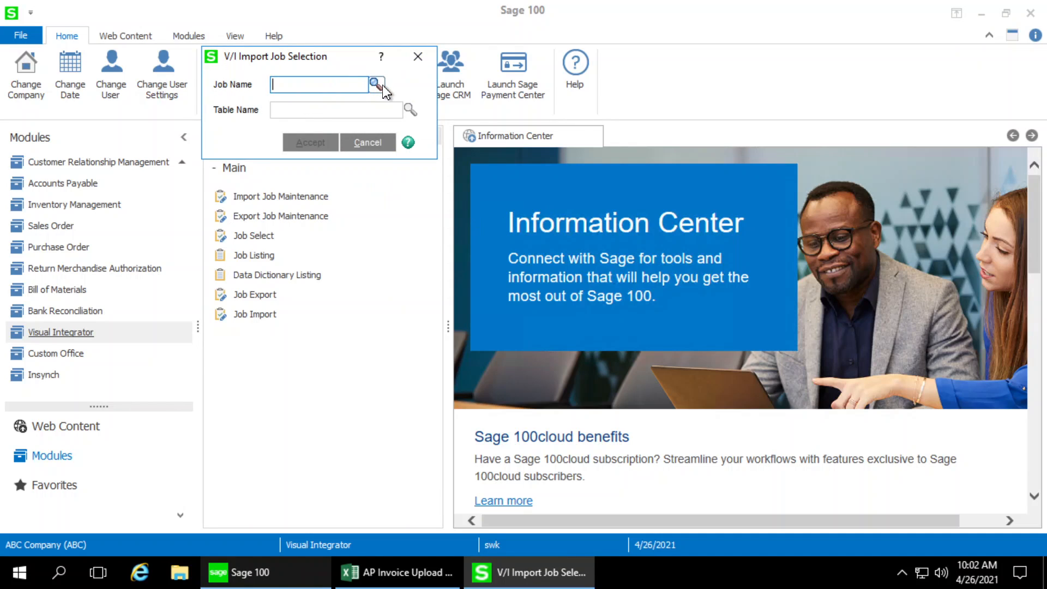
left_click(376, 84)
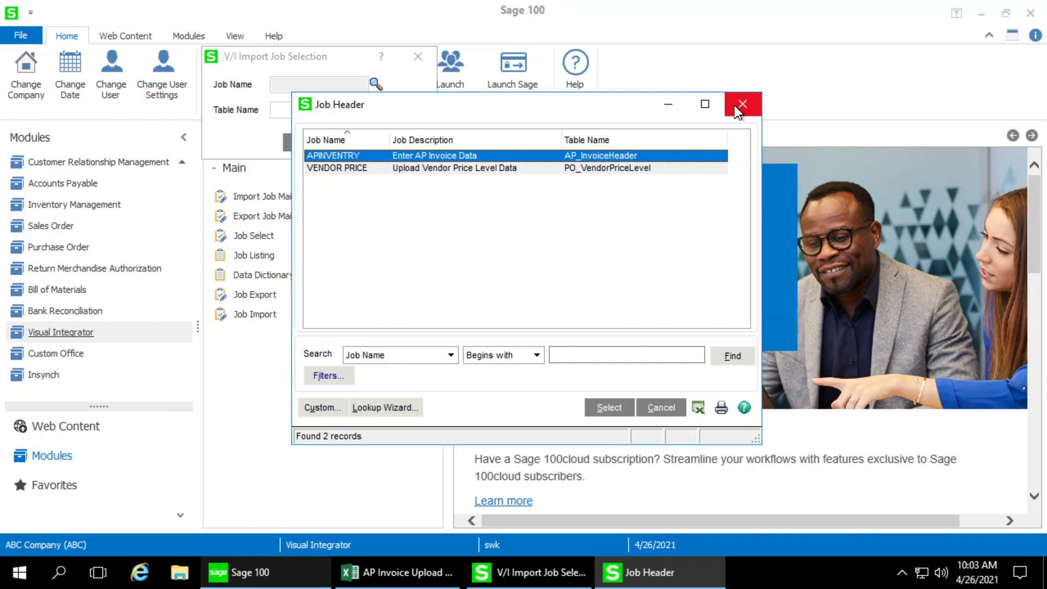
left_click(418, 57)
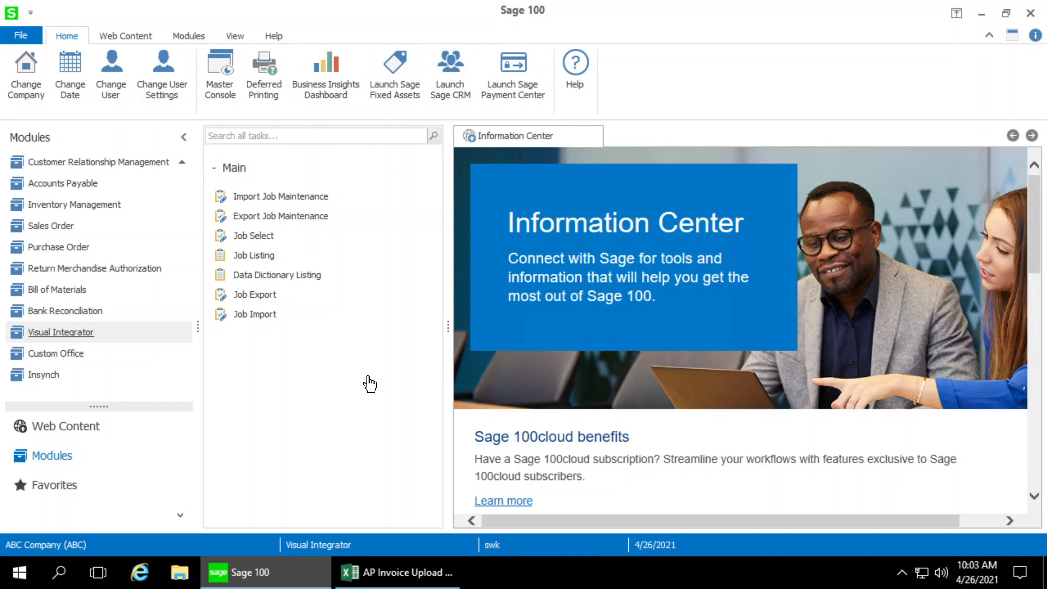